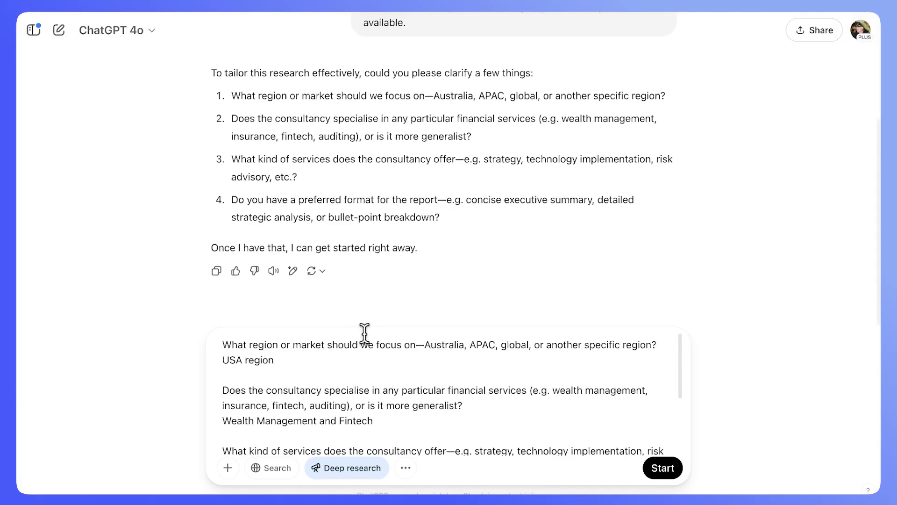
Review the drafted answers on region, specialisation, services and report format in the message box.
{"action": "left_click_drag", "start_coordinate": [278, 363], "coordinate": [243, 359]}
{"action": "scroll", "coordinate": [344, 370], "scroll_direction": "down", "scroll_amount": 3}
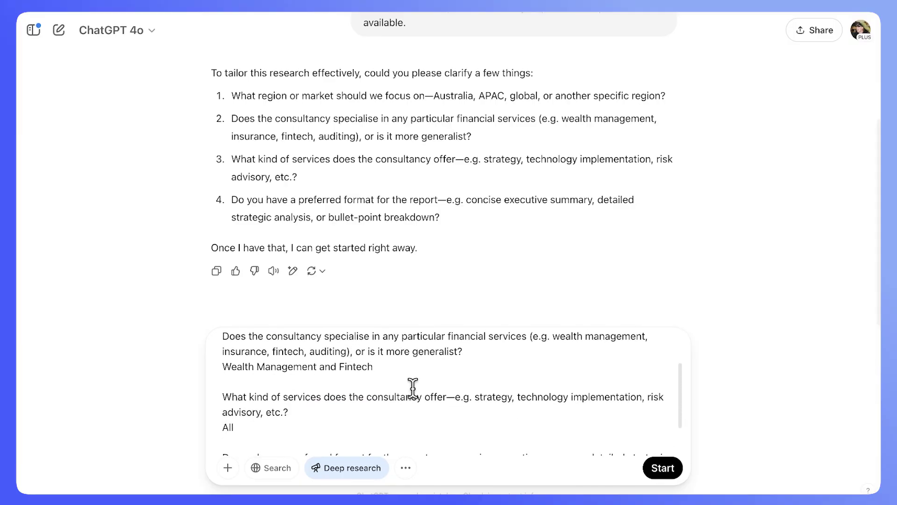
{"action": "left_click_drag", "start_coordinate": [387, 363], "coordinate": [223, 366]}
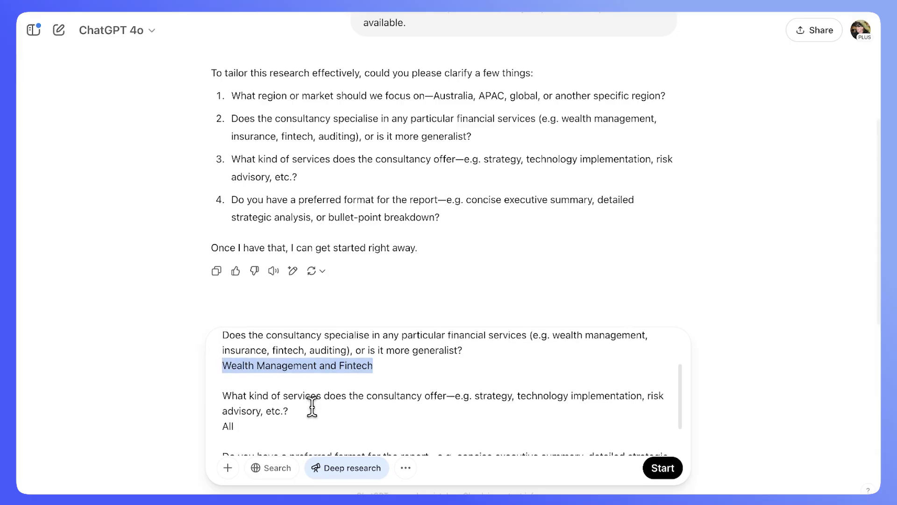
{"action": "scroll", "coordinate": [312, 407], "scroll_direction": "down", "scroll_amount": 2}
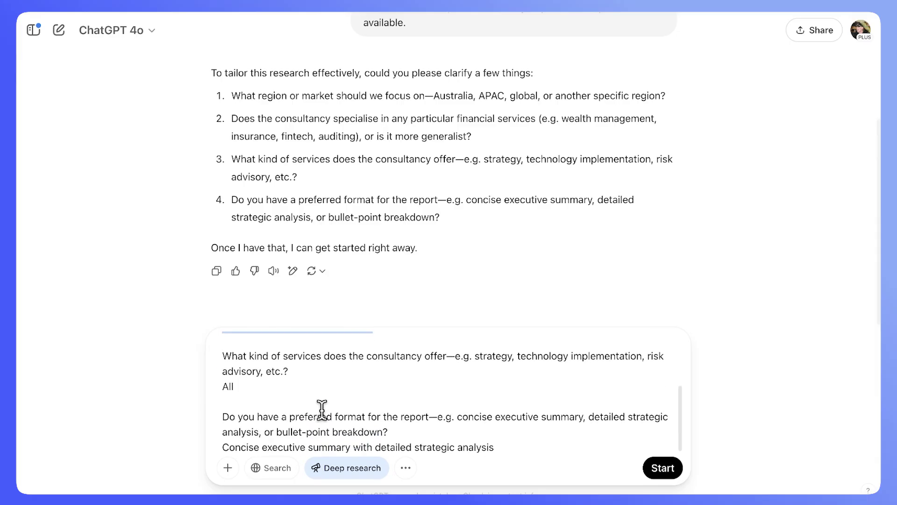
{"action": "scroll", "coordinate": [346, 403], "scroll_direction": "down", "scroll_amount": 1}
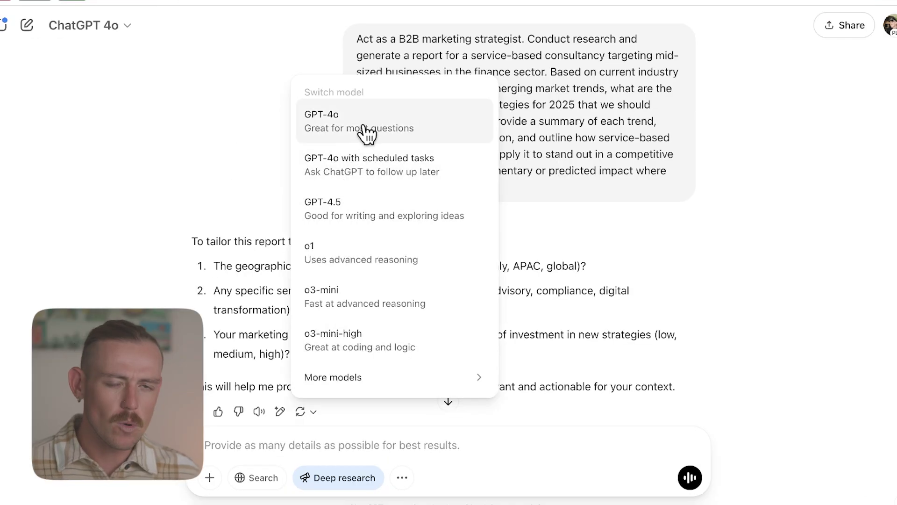
Regenerate the reply with GPT-4o and copy its clarifying questions into the message box.
{"action": "left_click", "coordinate": [367, 132]}
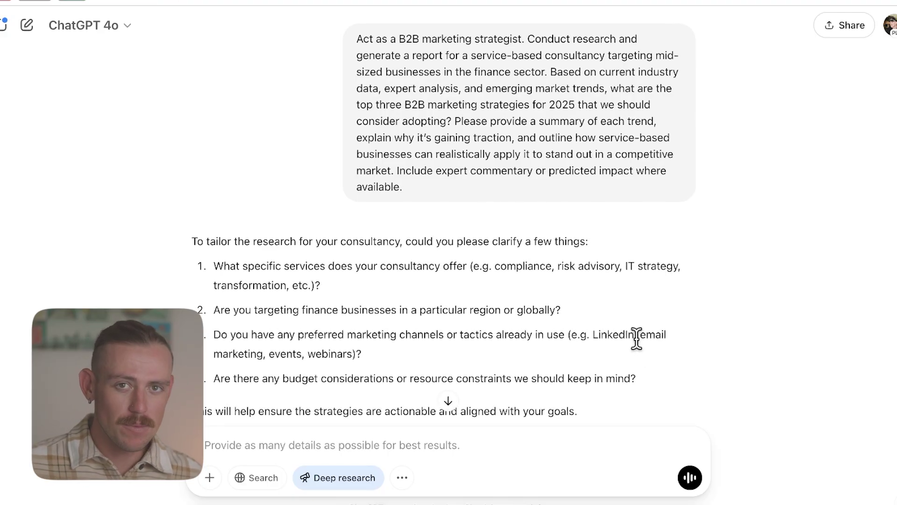
{"action": "left_click_drag", "start_coordinate": [666, 375], "coordinate": [214, 265]}
{"action": "key", "text": "ctrl+c"}
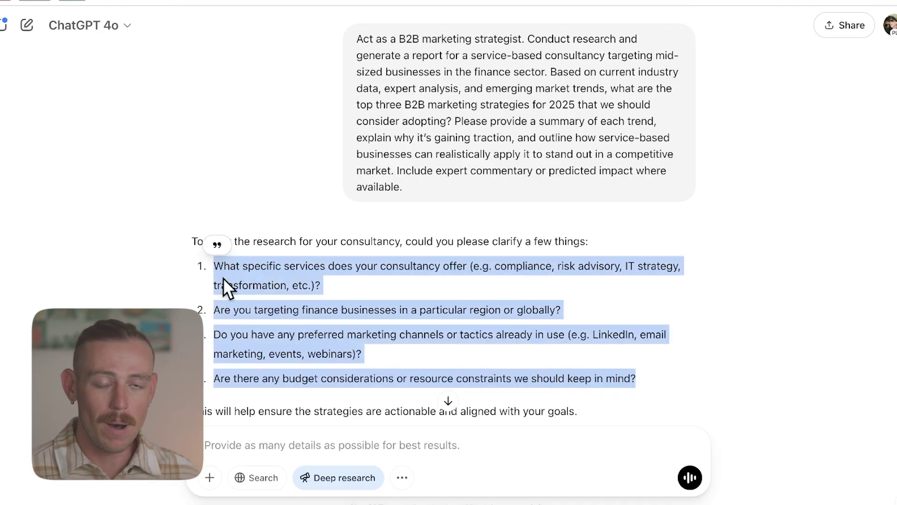
{"action": "left_click", "coordinate": [244, 437]}
{"action": "key", "text": "ctrl+v"}
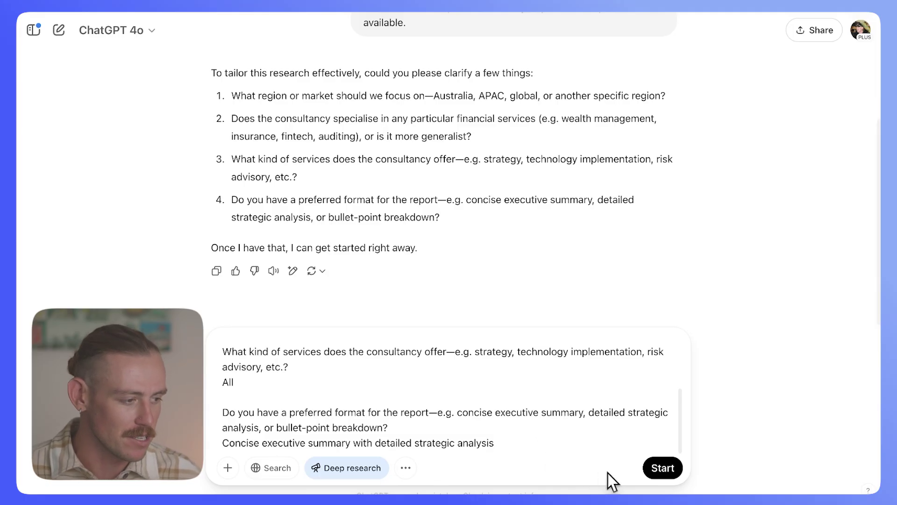
Start the deep research with the answered clarifying questions.
{"action": "left_click", "coordinate": [675, 468]}
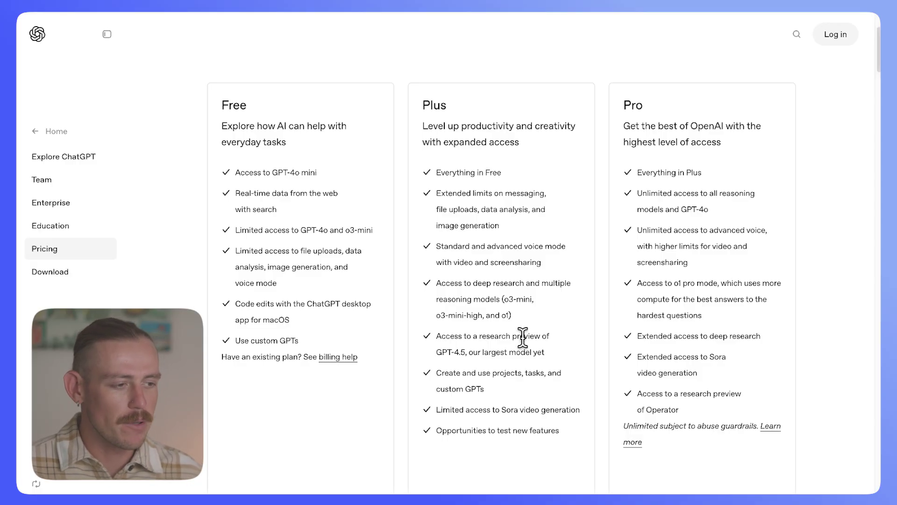
On OpenAI's ChatGPT pricing page, examine the features and prices of the Free, Plus, Pro, Team and Enterprise plans.
{"action": "scroll", "coordinate": [522, 336], "scroll_direction": "down", "scroll_amount": 4}
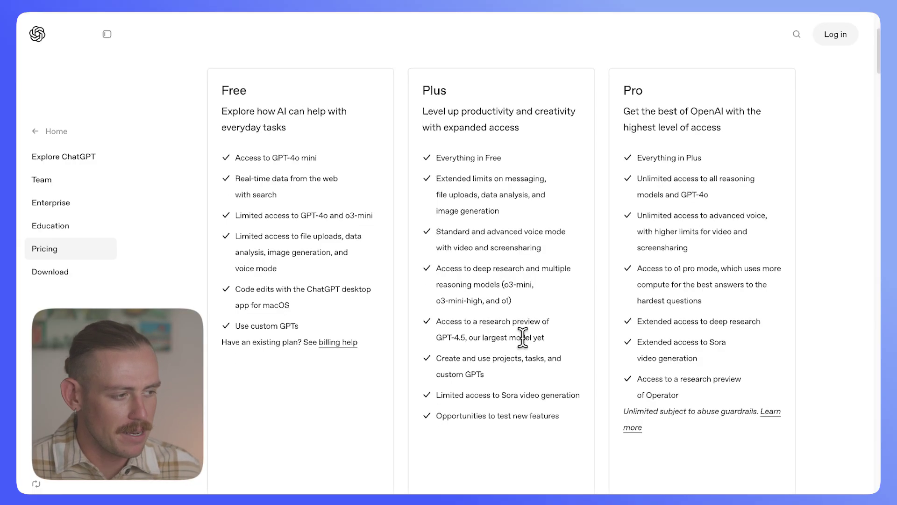
{"action": "scroll", "coordinate": [522, 336], "scroll_direction": "up", "scroll_amount": 7}
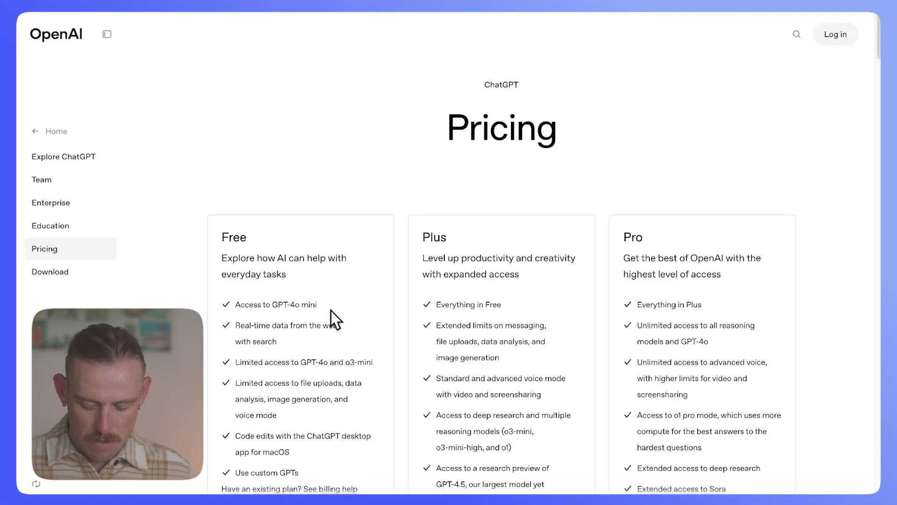
{"action": "scroll", "coordinate": [329, 299], "scroll_direction": "down", "scroll_amount": 6}
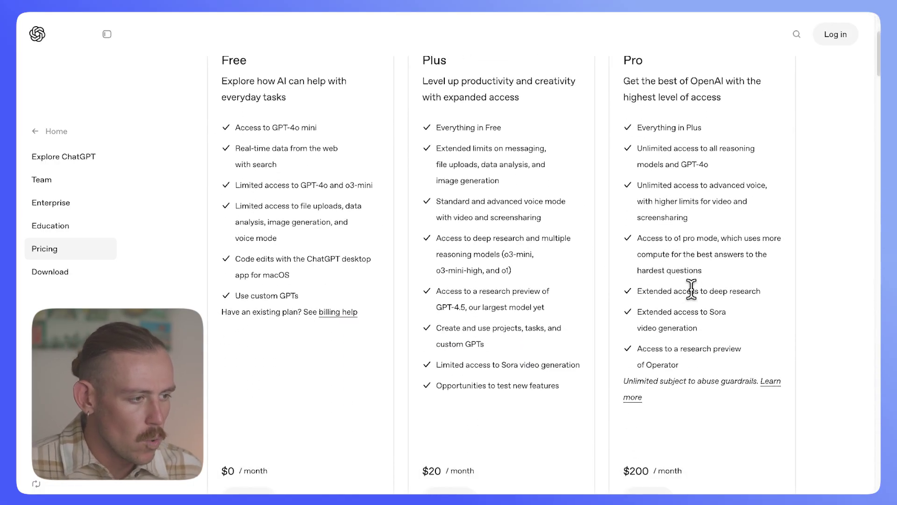
{"action": "scroll", "coordinate": [689, 296], "scroll_direction": "down", "scroll_amount": 7}
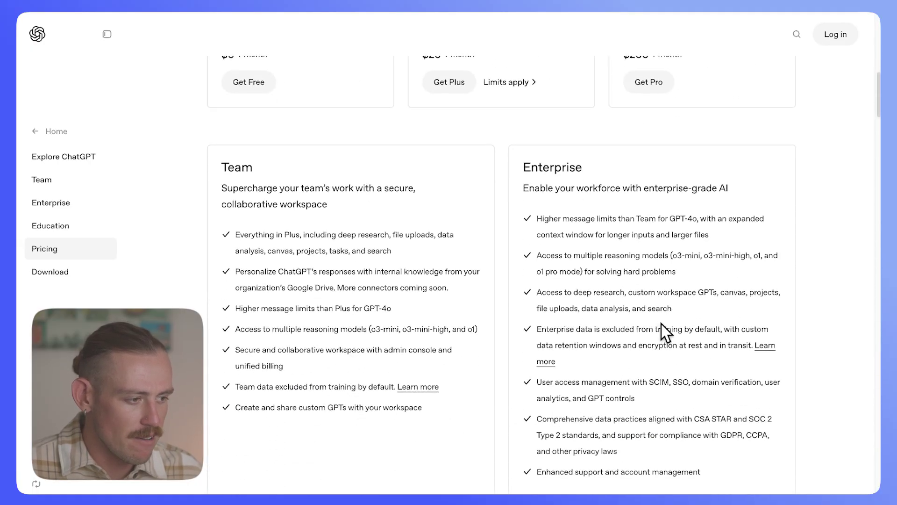
{"action": "scroll", "coordinate": [661, 324], "scroll_direction": "down", "scroll_amount": 6}
{"action": "scroll", "coordinate": [659, 328], "scroll_direction": "down", "scroll_amount": 5}
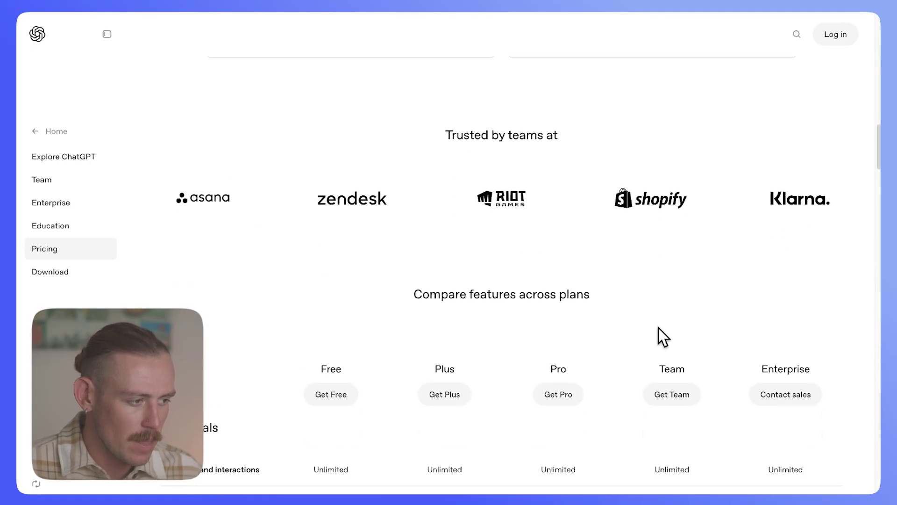
Search the pricing page for "deep research" and check the matches in the plan descriptions.
{"action": "key", "text": "ctrl+f"}
{"action": "type", "text": "deep researc"}
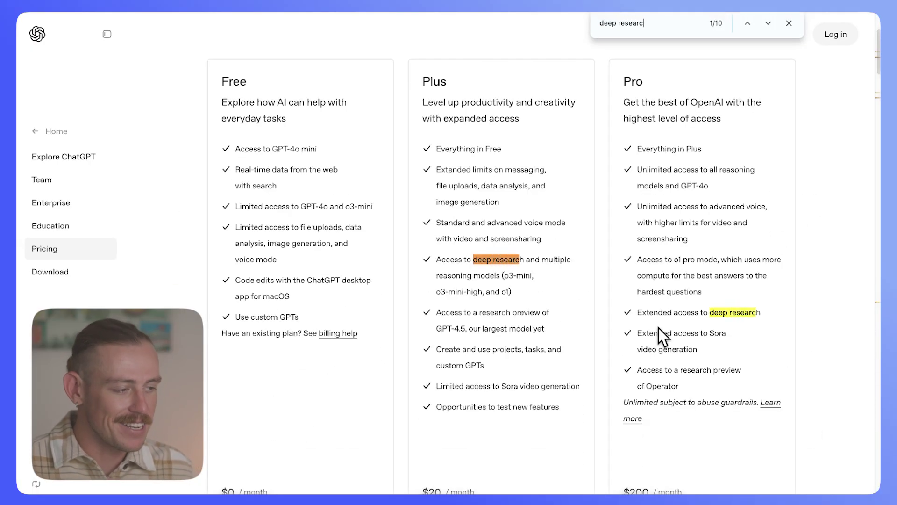
{"action": "type", "text": "h"}
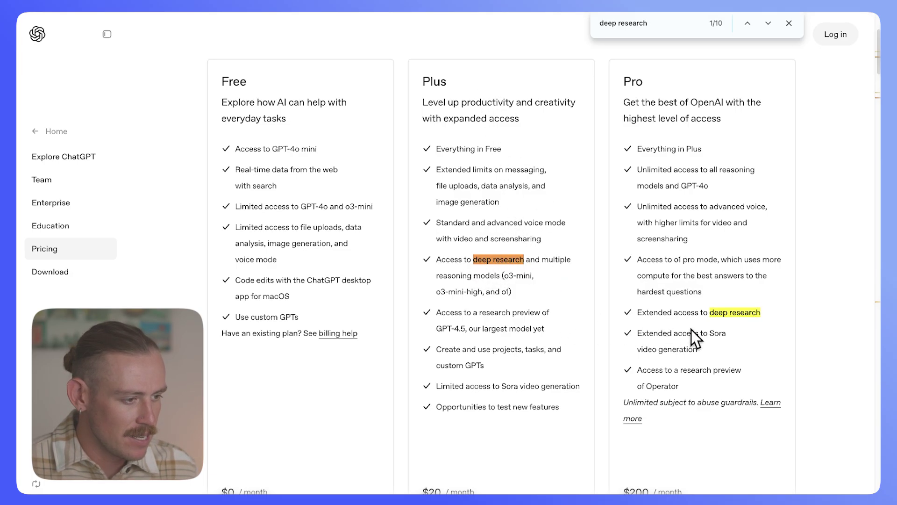
{"action": "scroll", "coordinate": [710, 329], "scroll_direction": "down", "scroll_amount": 8}
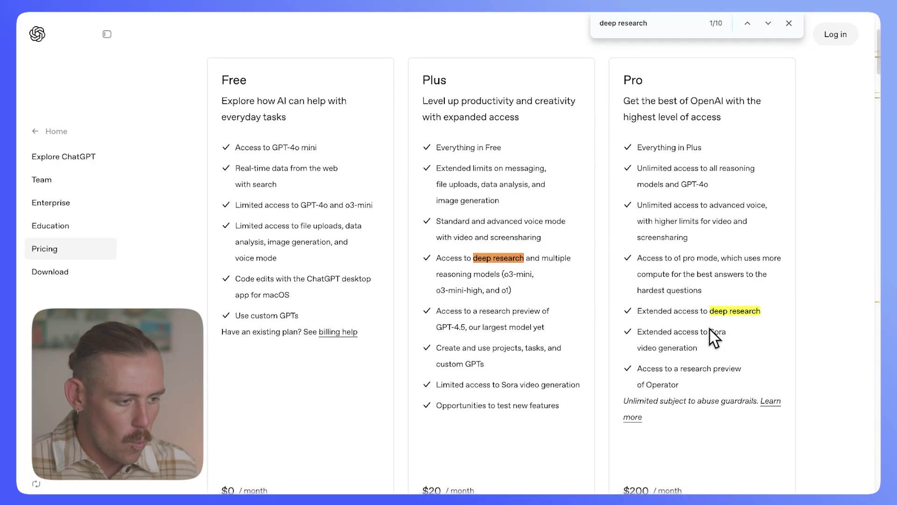
{"action": "scroll", "coordinate": [445, 333], "scroll_direction": "down", "scroll_amount": 4}
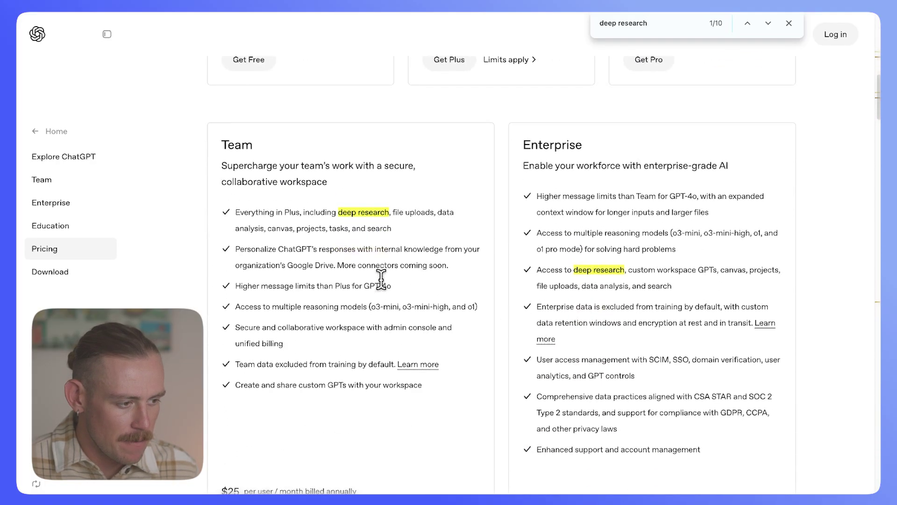
{"action": "scroll", "coordinate": [605, 279], "scroll_direction": "up", "scroll_amount": 4}
Examine the feature comparison table to check which plans include Deep research.
{"action": "scroll", "coordinate": [626, 327], "scroll_direction": "down", "scroll_amount": 17}
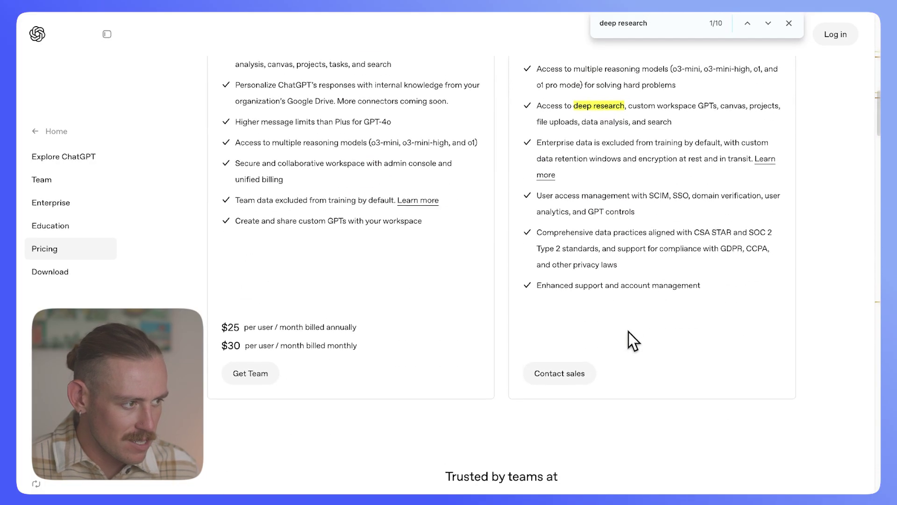
{"action": "scroll", "coordinate": [629, 332], "scroll_direction": "down", "scroll_amount": 12}
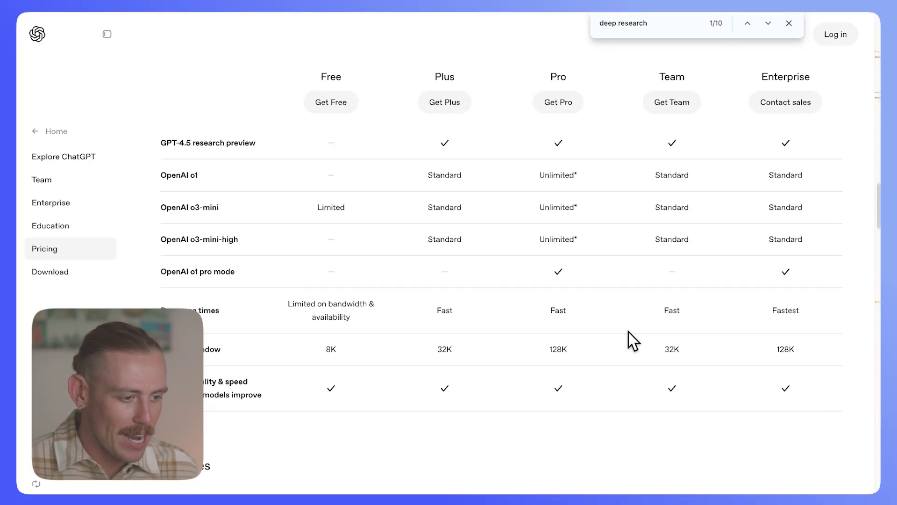
{"action": "scroll", "coordinate": [629, 332], "scroll_direction": "down", "scroll_amount": 10}
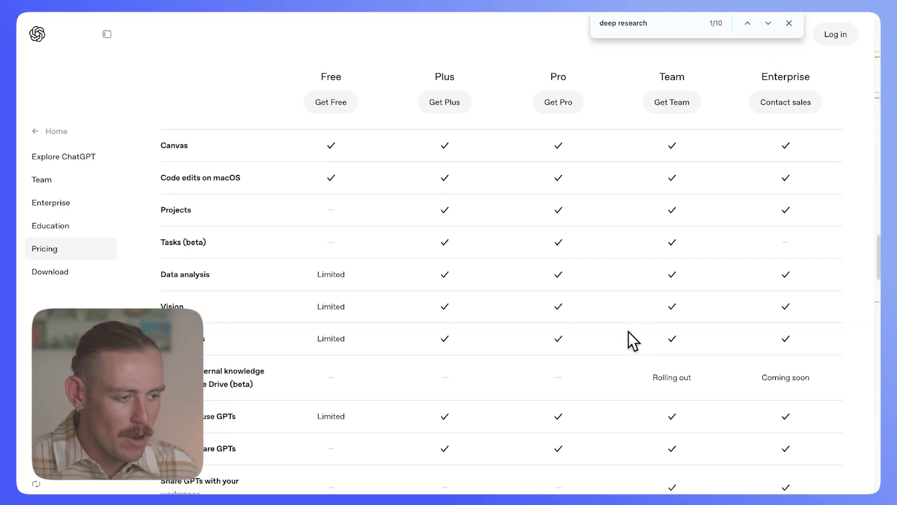
{"action": "scroll", "coordinate": [629, 332], "scroll_direction": "down", "scroll_amount": 4}
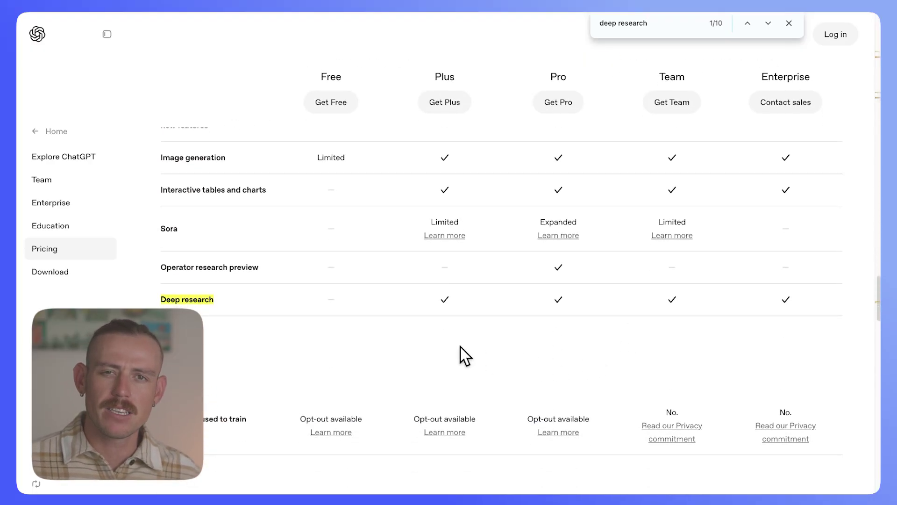
{"action": "scroll", "coordinate": [433, 321], "scroll_direction": "down", "scroll_amount": 14}
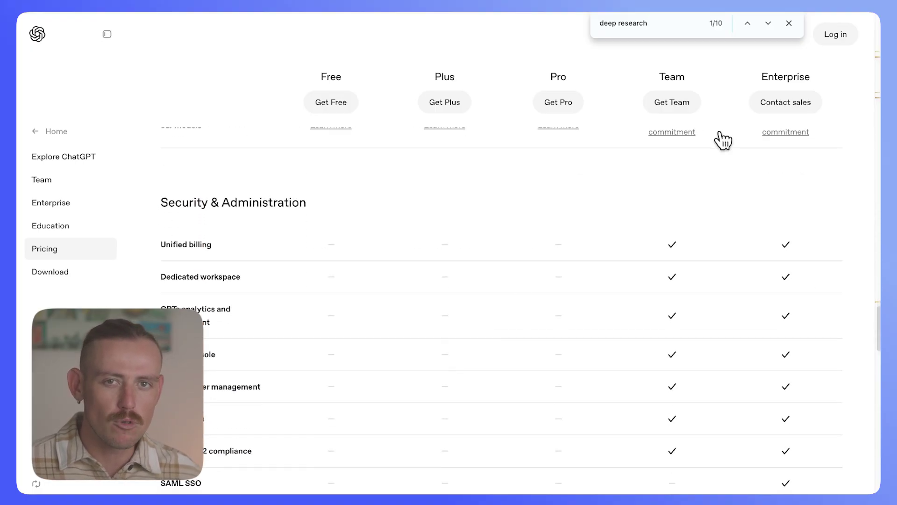
{"action": "scroll", "coordinate": [585, 238], "scroll_direction": "down", "scroll_amount": 3}
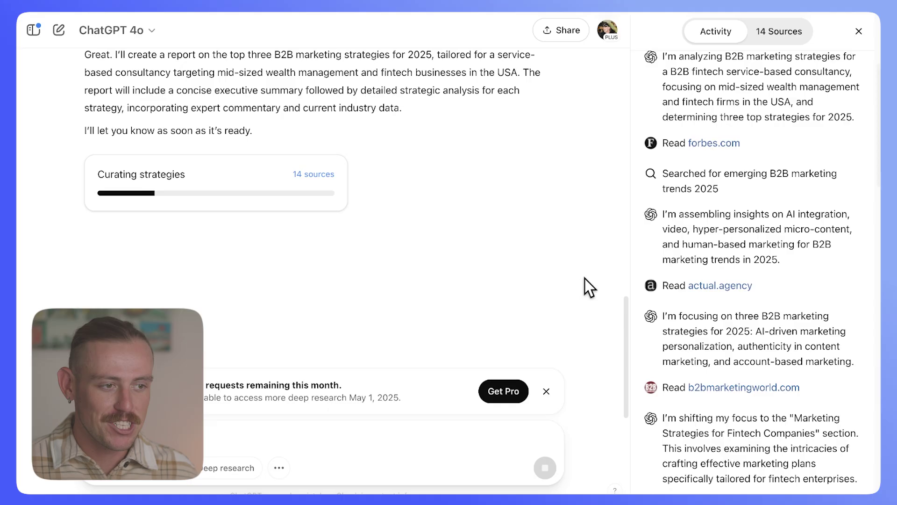
Back in the ChatGPT conversation, review the original B2B marketing prompt, the research progress and the activity log.
{"action": "scroll", "coordinate": [585, 280], "scroll_direction": "up", "scroll_amount": 5}
{"action": "scroll", "coordinate": [687, 305], "scroll_direction": "up", "scroll_amount": 4}
{"action": "scroll", "coordinate": [429, 270], "scroll_direction": "up", "scroll_amount": 5}
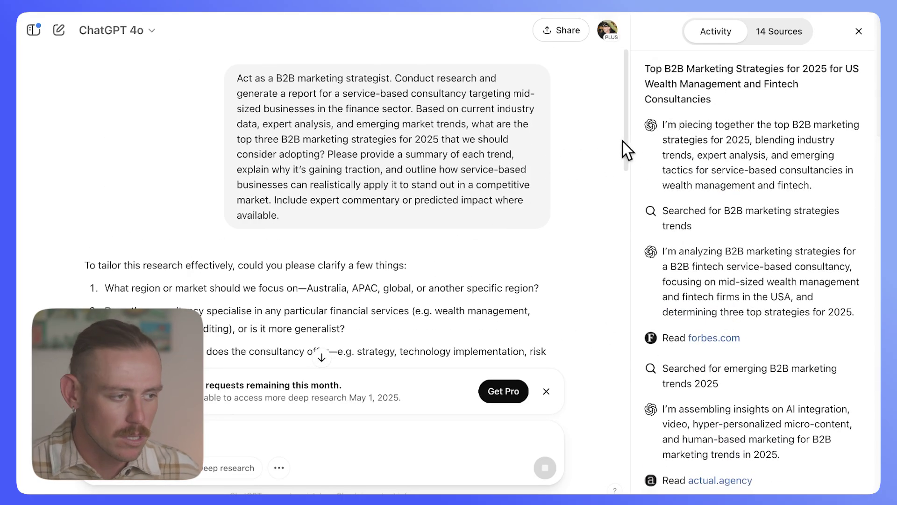
{"action": "left_click_drag", "start_coordinate": [625, 143], "coordinate": [613, 397]}
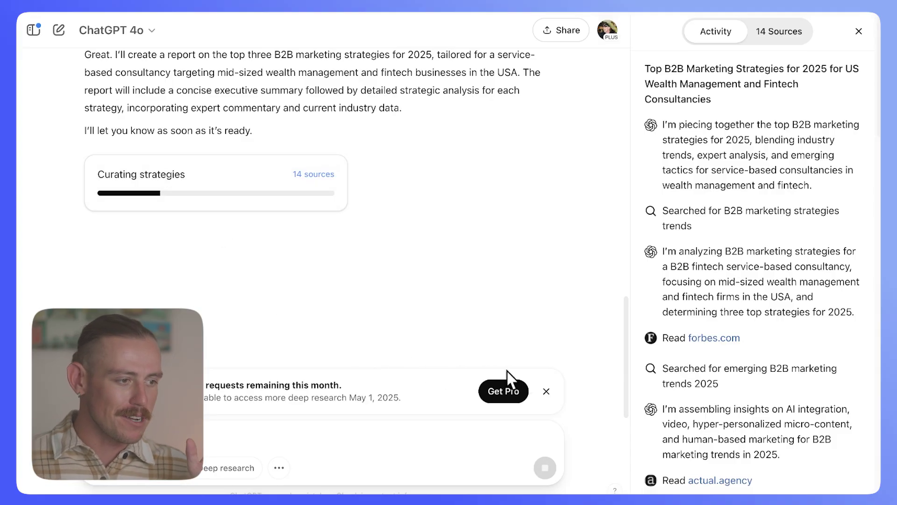
{"action": "scroll", "coordinate": [723, 346], "scroll_direction": "down", "scroll_amount": 5}
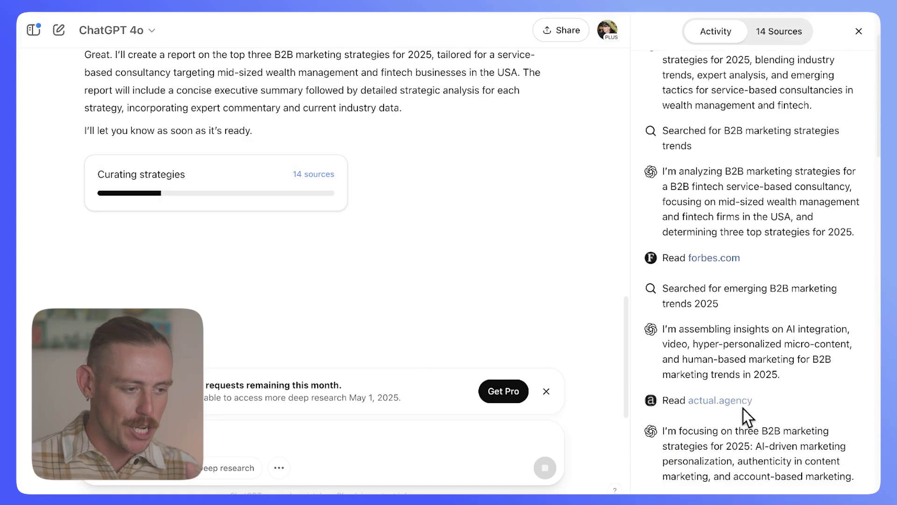
{"action": "scroll", "coordinate": [757, 388], "scroll_direction": "down", "scroll_amount": 1}
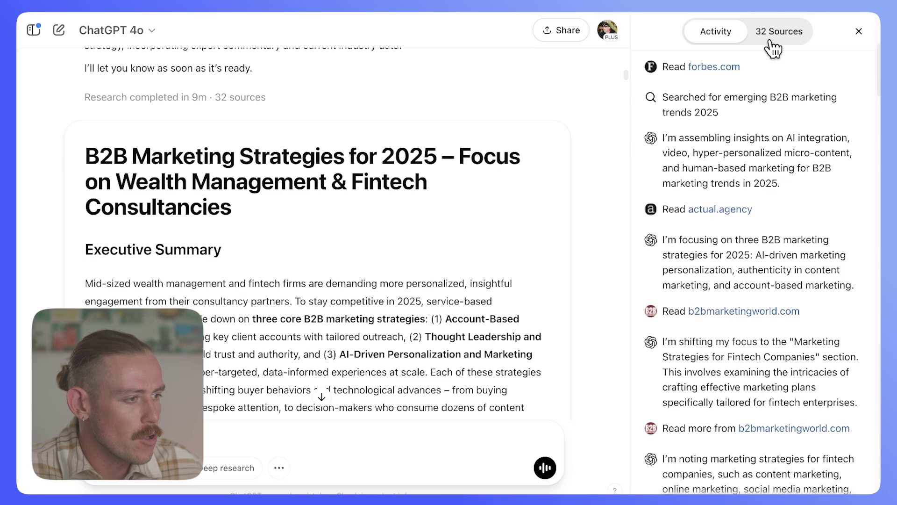
Read the finished report's Executive Summary and strategy overviews, checking the webfx.com source cited for Account-Based Marketing.
{"action": "scroll", "coordinate": [312, 234], "scroll_direction": "down", "scroll_amount": 2}
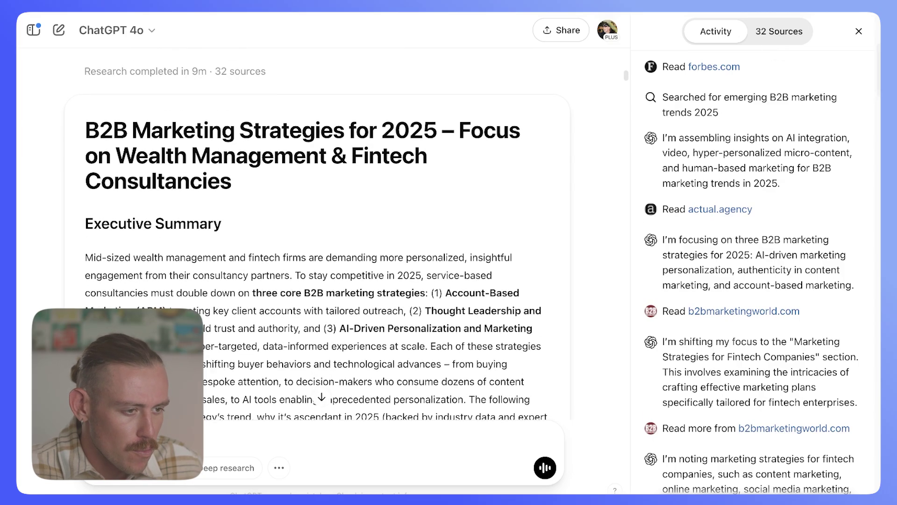
{"action": "scroll", "coordinate": [312, 234], "scroll_direction": "down", "scroll_amount": 1}
{"action": "scroll", "coordinate": [313, 234], "scroll_direction": "down", "scroll_amount": 4}
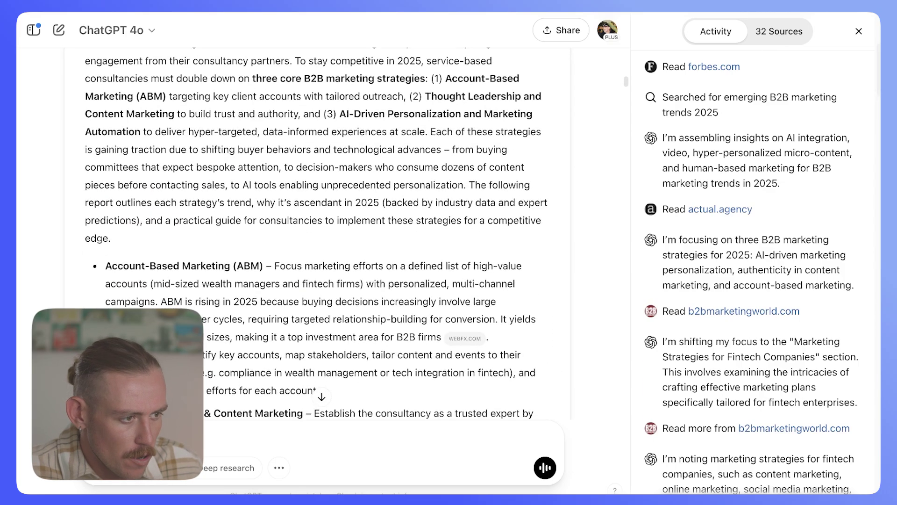
{"action": "scroll", "coordinate": [312, 233], "scroll_direction": "down", "scroll_amount": 1}
{"action": "mouse_move", "coordinate": [472, 332]}
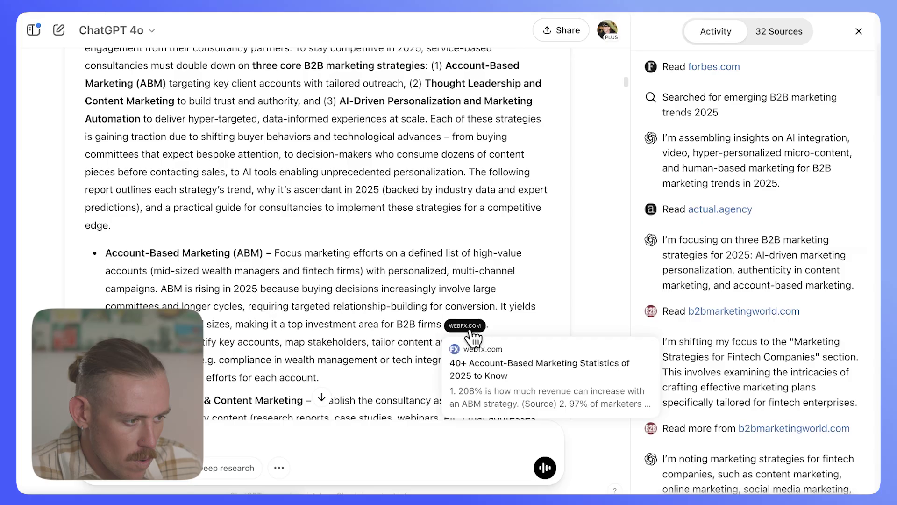
{"action": "scroll", "coordinate": [420, 369], "scroll_direction": "down", "scroll_amount": 2}
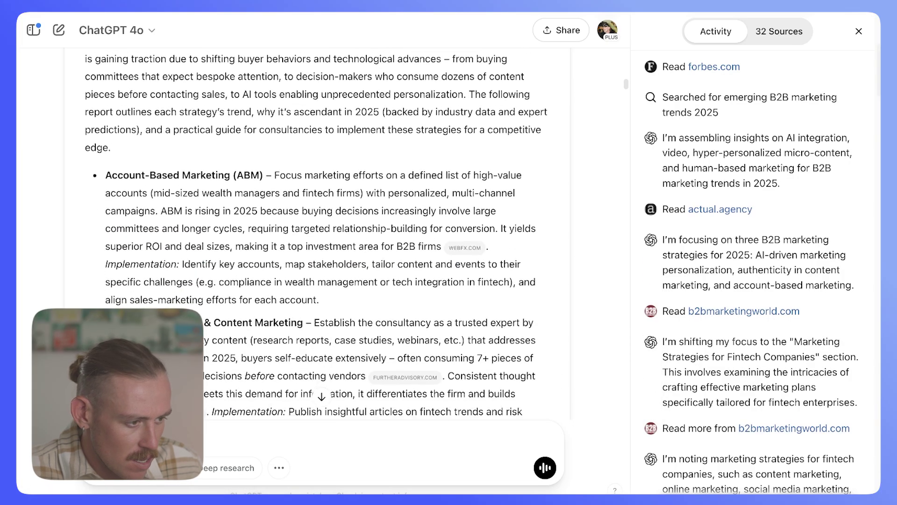
{"action": "scroll", "coordinate": [415, 388], "scroll_direction": "down", "scroll_amount": 1}
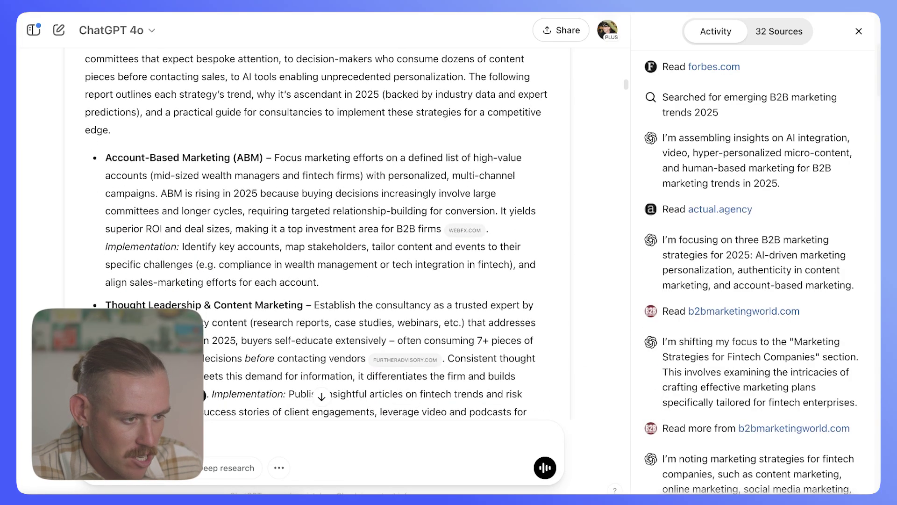
{"action": "mouse_move", "coordinate": [205, 396]}
{"action": "scroll", "coordinate": [205, 396], "scroll_direction": "up", "scroll_amount": 4}
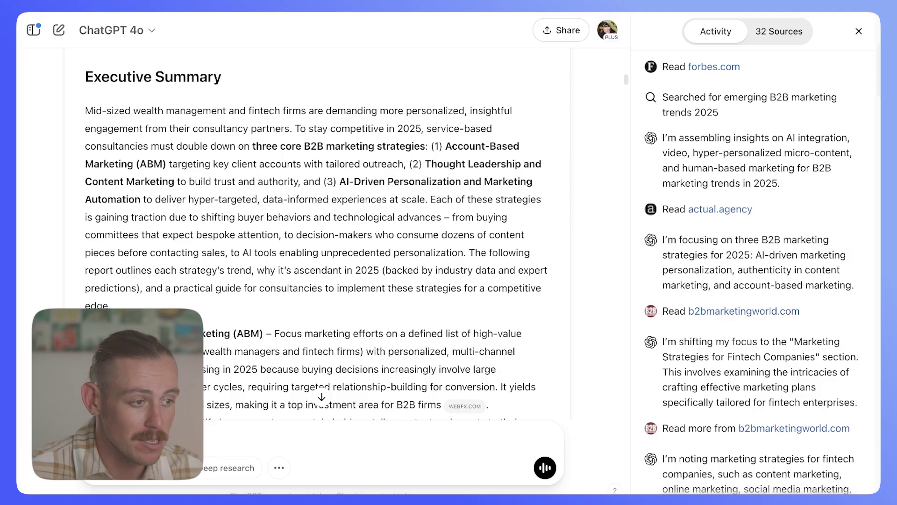
{"action": "scroll", "coordinate": [316, 234], "scroll_direction": "down", "scroll_amount": 5}
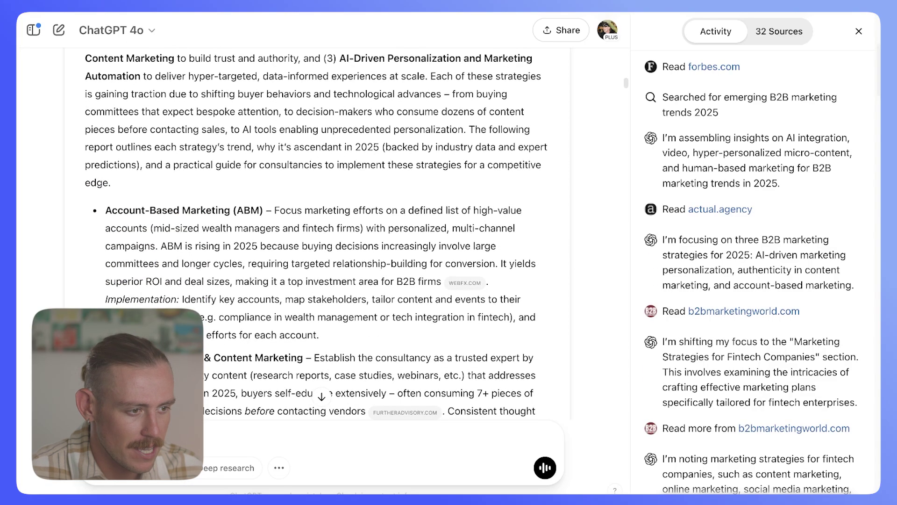
{"action": "scroll", "coordinate": [316, 234], "scroll_direction": "down", "scroll_amount": 3}
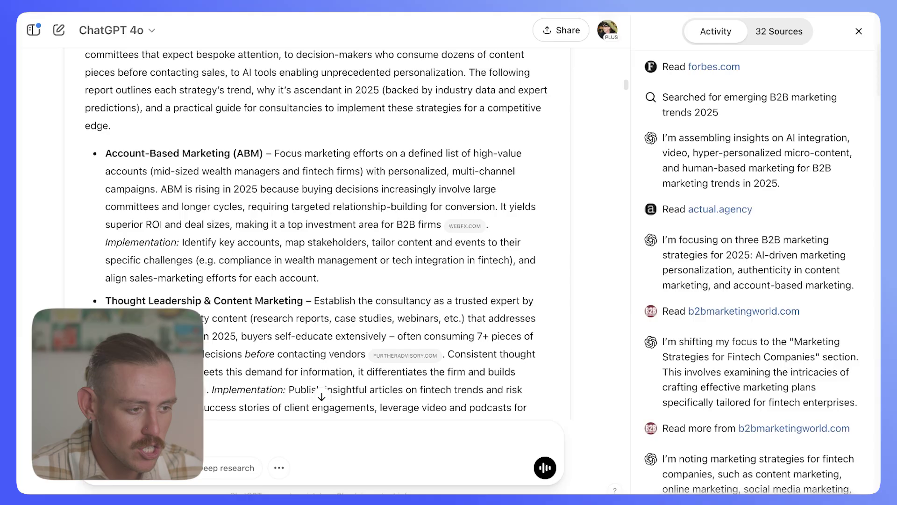
Read the remaining strategy overviews on Thought Leadership & Content Marketing and AI personalization and automation, through the summary's closing paragraph.
{"action": "scroll", "coordinate": [316, 233], "scroll_direction": "down", "scroll_amount": 6}
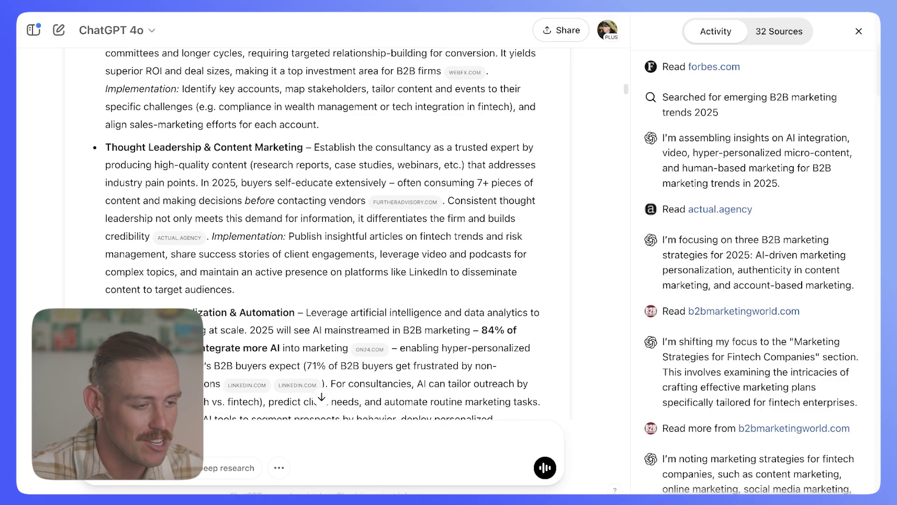
{"action": "scroll", "coordinate": [327, 234], "scroll_direction": "down", "scroll_amount": 13}
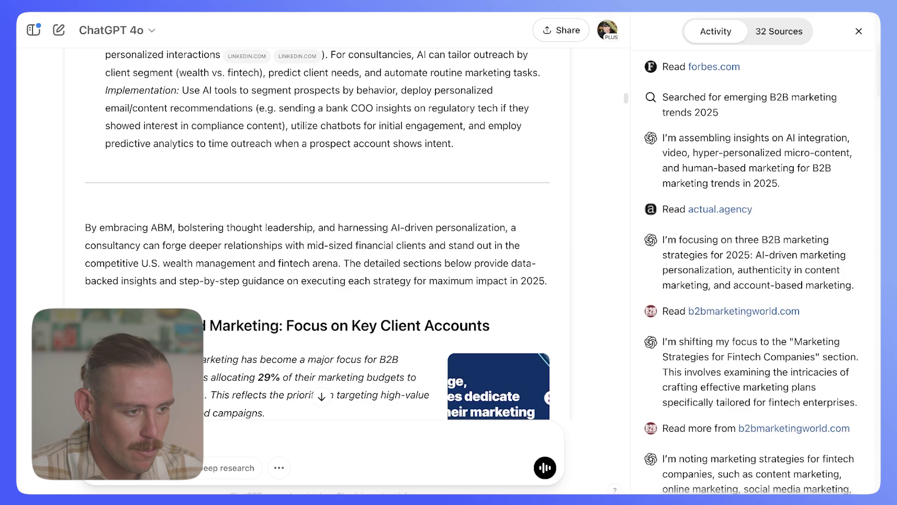
{"action": "scroll", "coordinate": [318, 234], "scroll_direction": "down", "scroll_amount": 3}
{"action": "scroll", "coordinate": [317, 234], "scroll_direction": "down", "scroll_amount": 1}
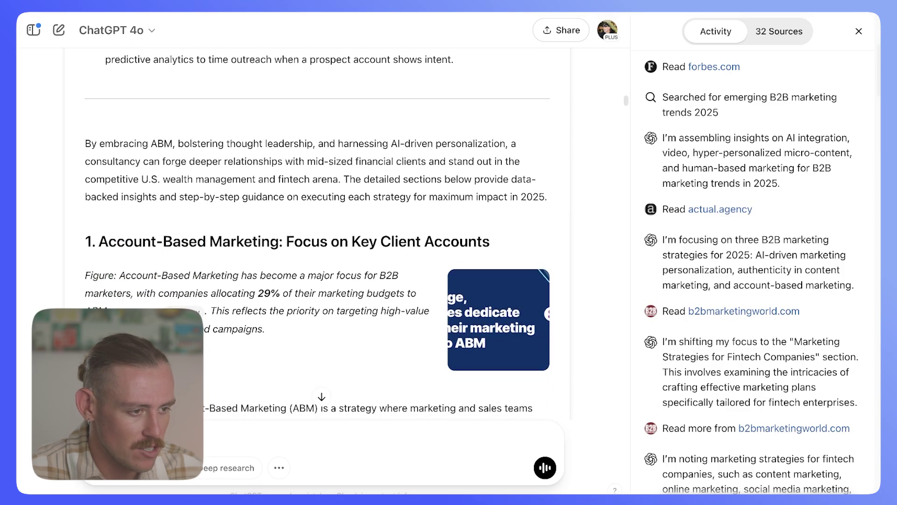
Examine the Account-Based Marketing section's figure caption and Trend Summary, including the statistics and their cited sources.
{"action": "scroll", "coordinate": [317, 248], "scroll_direction": "down", "scroll_amount": 1}
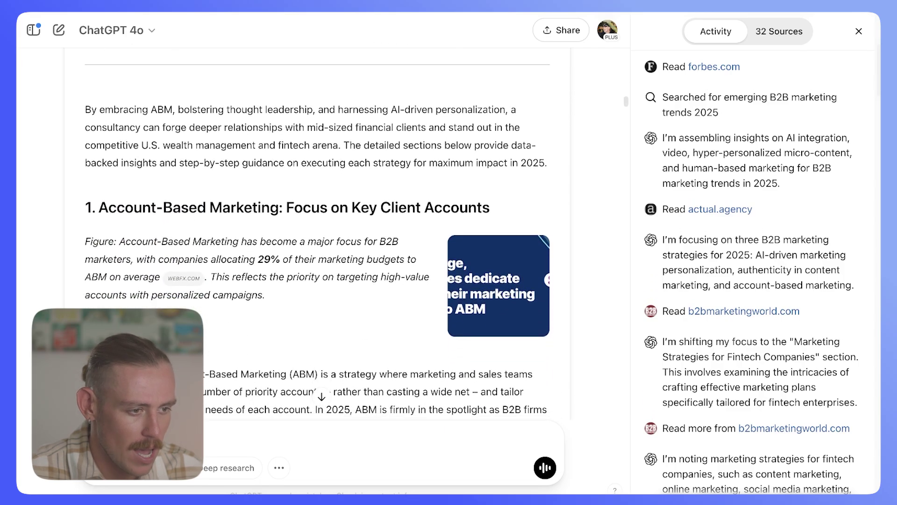
{"action": "scroll", "coordinate": [318, 233], "scroll_direction": "down", "scroll_amount": 5}
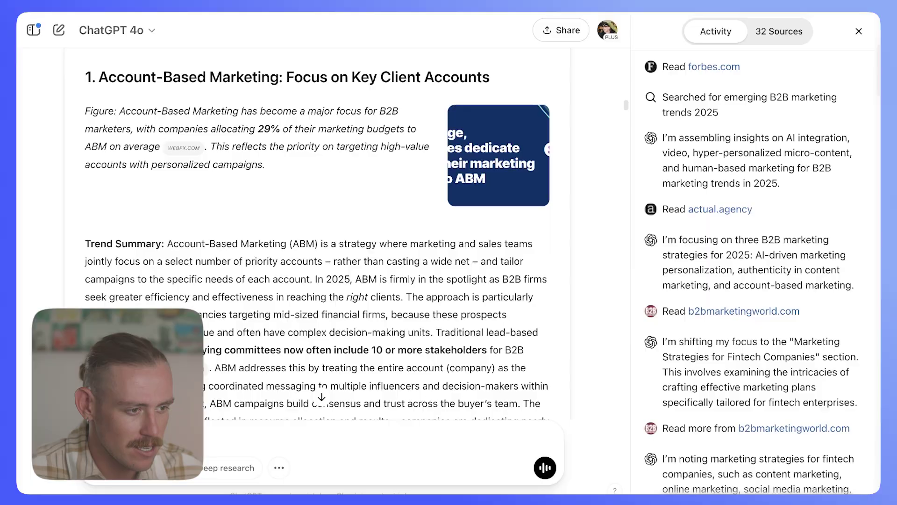
{"action": "scroll", "coordinate": [317, 233], "scroll_direction": "down", "scroll_amount": 1}
{"action": "scroll", "coordinate": [341, 313], "scroll_direction": "down", "scroll_amount": 6}
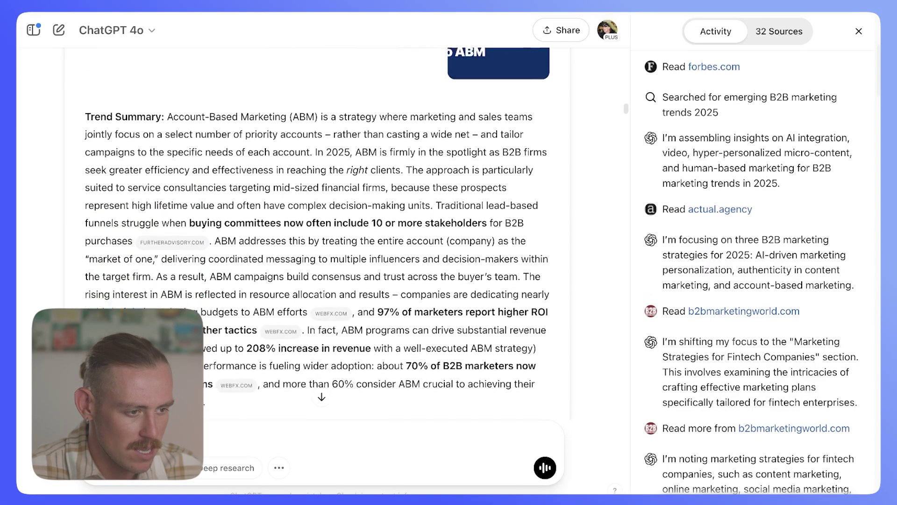
{"action": "scroll", "coordinate": [318, 233], "scroll_direction": "down", "scroll_amount": 1}
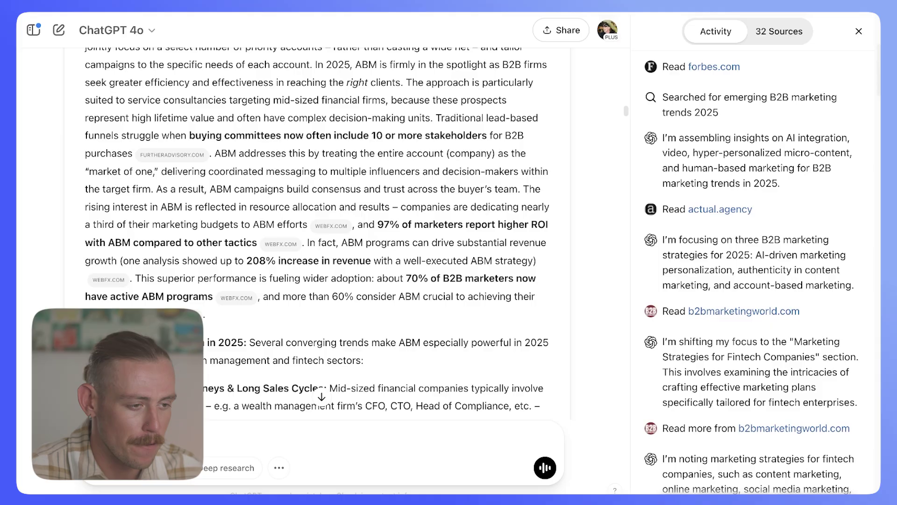
{"action": "scroll", "coordinate": [318, 234], "scroll_direction": "up", "scroll_amount": 2}
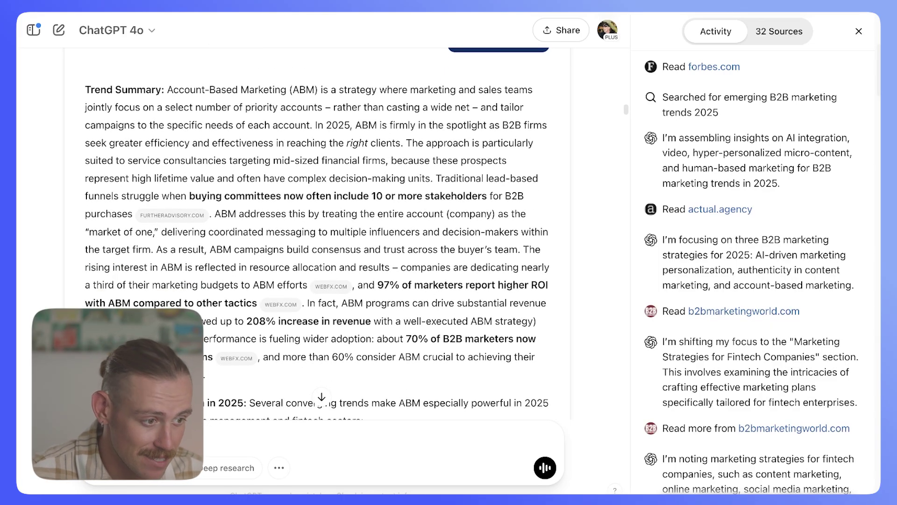
{"action": "scroll", "coordinate": [318, 233], "scroll_direction": "down", "scroll_amount": 1}
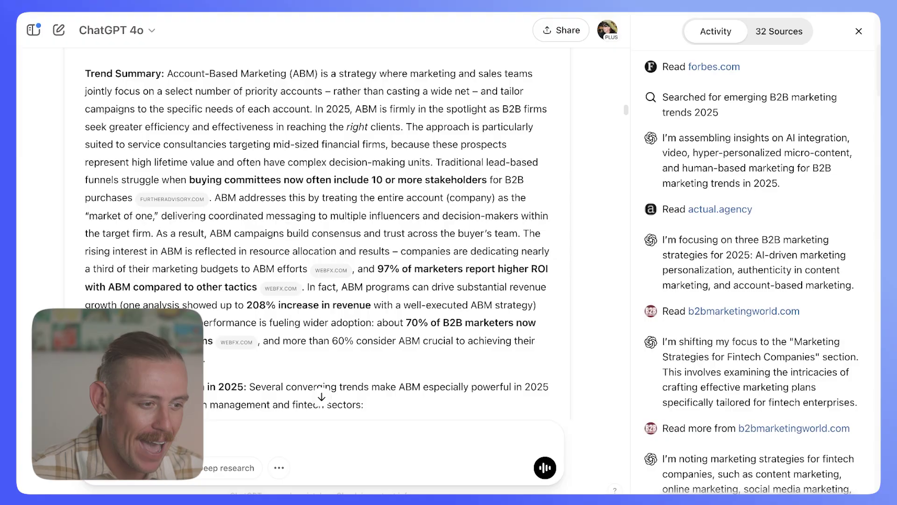
{"action": "scroll", "coordinate": [318, 233], "scroll_direction": "down", "scroll_amount": 1}
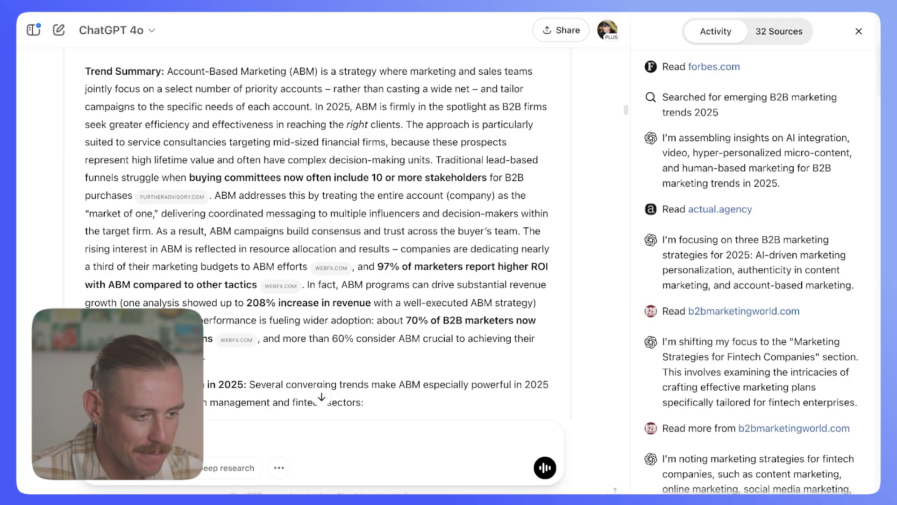
Review the Account-Based Marketing section's reasons for traction in 2025, Expert Insight with its furtheradvisory.com citation, and Implementation Guide.
{"action": "scroll", "coordinate": [318, 234], "scroll_direction": "down", "scroll_amount": 8}
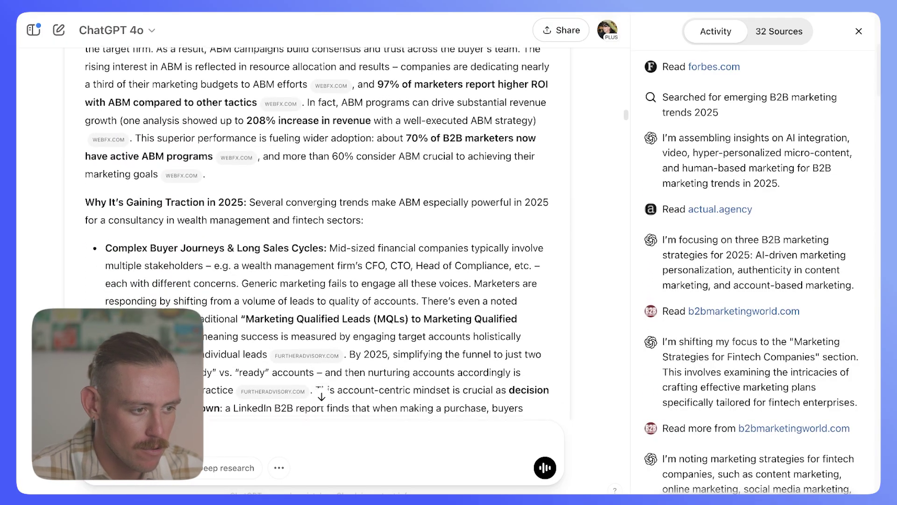
{"action": "scroll", "coordinate": [318, 234], "scroll_direction": "down", "scroll_amount": 15}
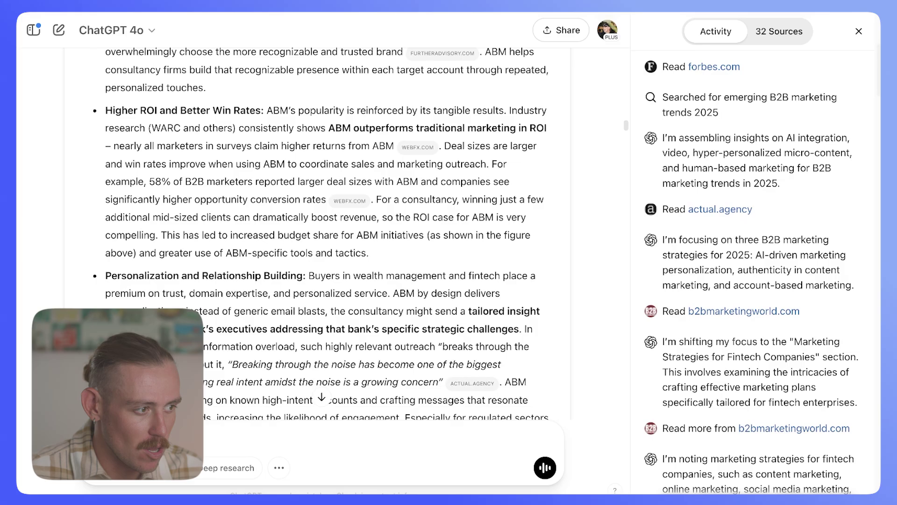
{"action": "scroll", "coordinate": [318, 234], "scroll_direction": "down", "scroll_amount": 16}
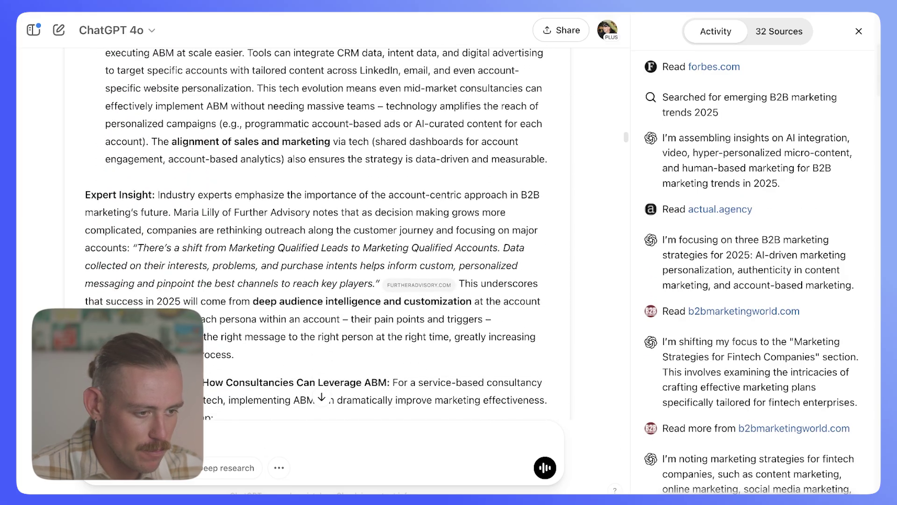
{"action": "scroll", "coordinate": [318, 234], "scroll_direction": "down", "scroll_amount": 4}
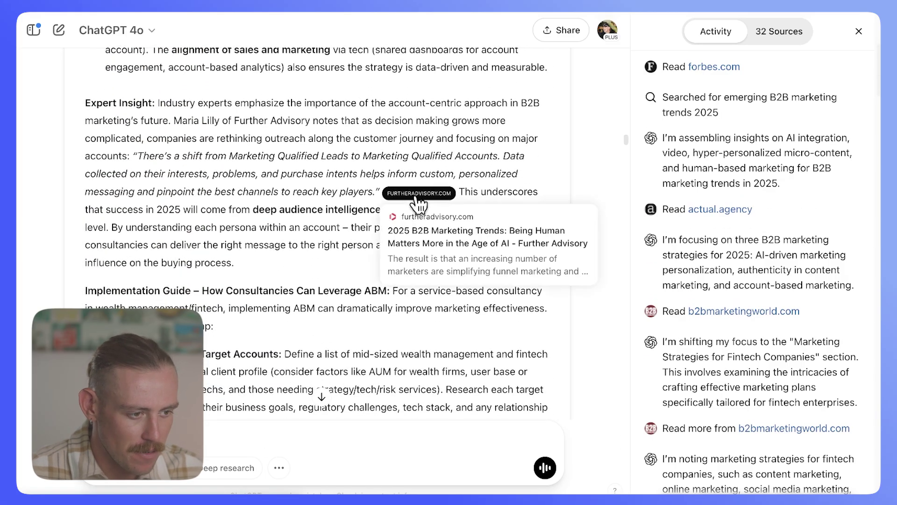
{"action": "scroll", "coordinate": [419, 196], "scroll_direction": "down", "scroll_amount": 11}
{"action": "scroll", "coordinate": [318, 233], "scroll_direction": "down", "scroll_amount": 4}
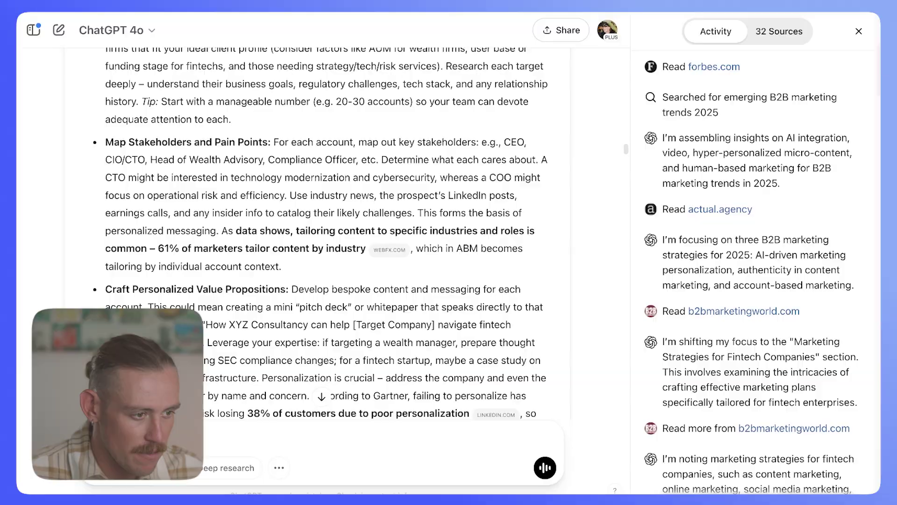
{"action": "scroll", "coordinate": [318, 234], "scroll_direction": "down", "scroll_amount": 20}
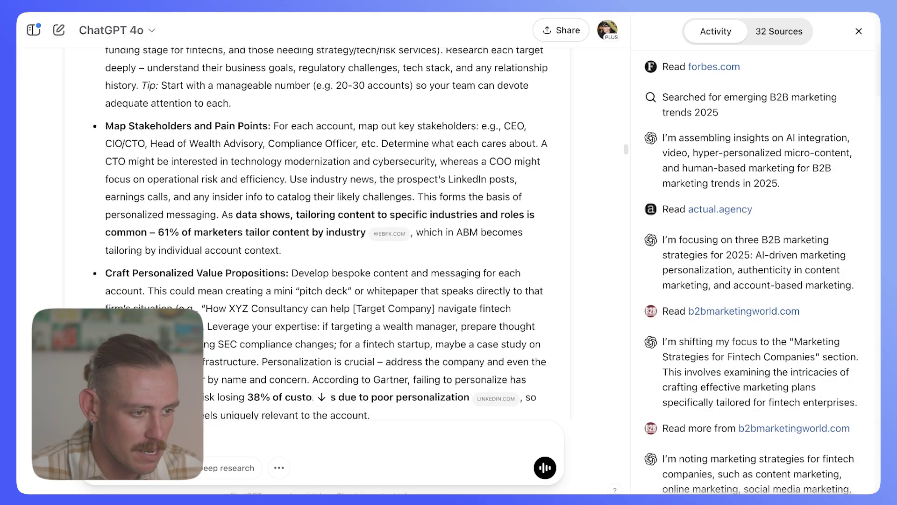
{"action": "scroll", "coordinate": [318, 234], "scroll_direction": "down", "scroll_amount": 8}
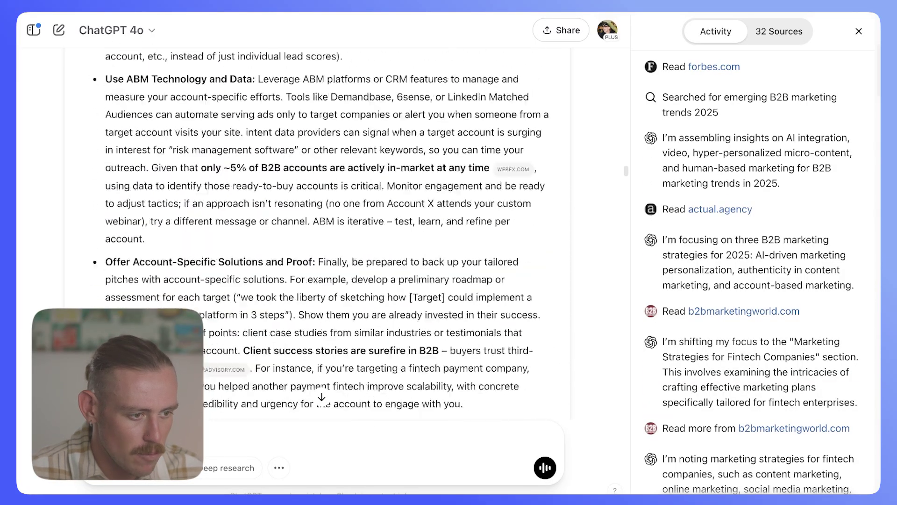
In the Thought Leadership and Content Marketing section, view the effective content types diagram enlarged and close it.
{"action": "scroll", "coordinate": [318, 233], "scroll_direction": "down", "scroll_amount": 10}
{"action": "scroll", "coordinate": [286, 312], "scroll_direction": "down", "scroll_amount": 1}
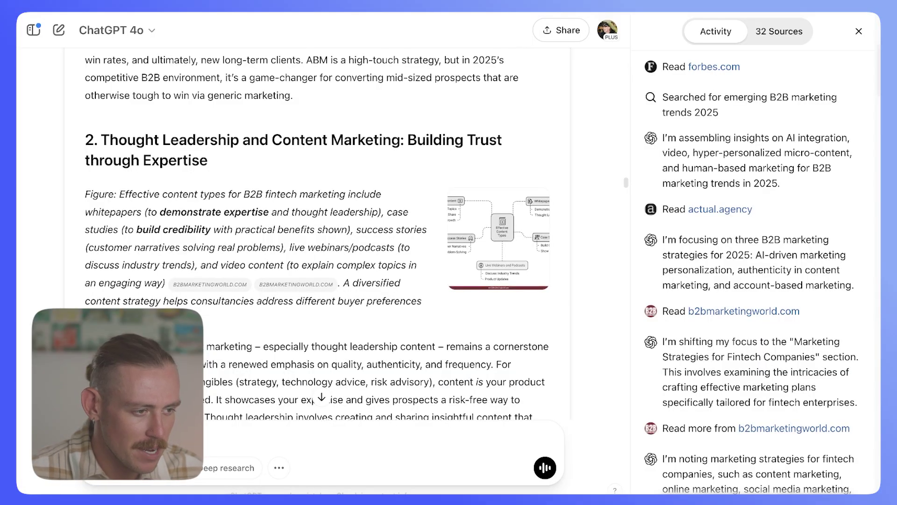
{"action": "scroll", "coordinate": [317, 234], "scroll_direction": "down", "scroll_amount": 1}
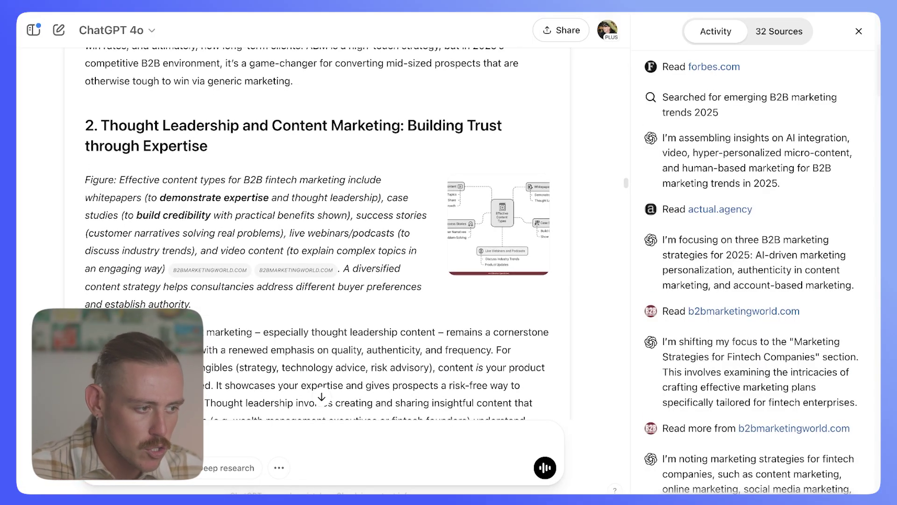
{"action": "scroll", "coordinate": [507, 164], "scroll_direction": "down", "scroll_amount": 10}
{"action": "scroll", "coordinate": [507, 163], "scroll_direction": "up", "scroll_amount": 7}
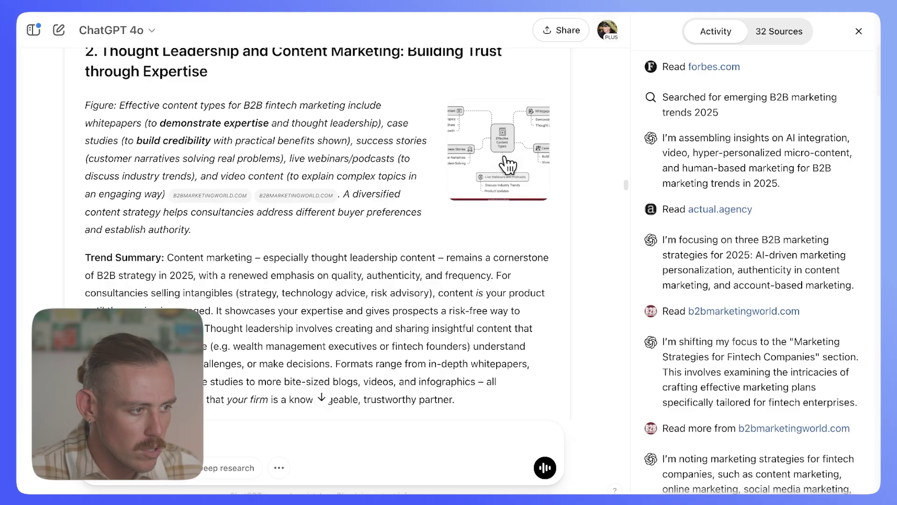
{"action": "left_click", "coordinate": [507, 163]}
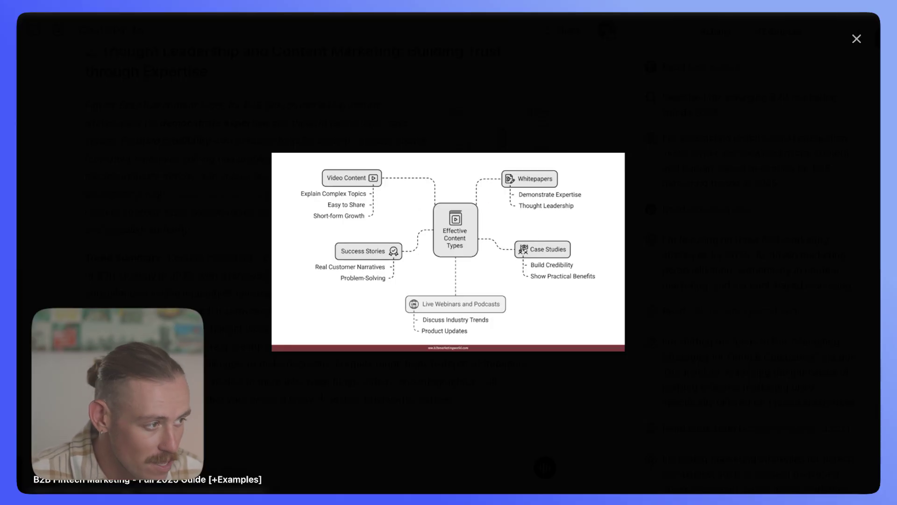
{"action": "left_click", "coordinate": [856, 39]}
Read the Thought Leadership section's Trend Summary, supporting arguments and Practical Guide for implementing the strategy.
{"action": "scroll", "coordinate": [327, 234], "scroll_direction": "down", "scroll_amount": 12}
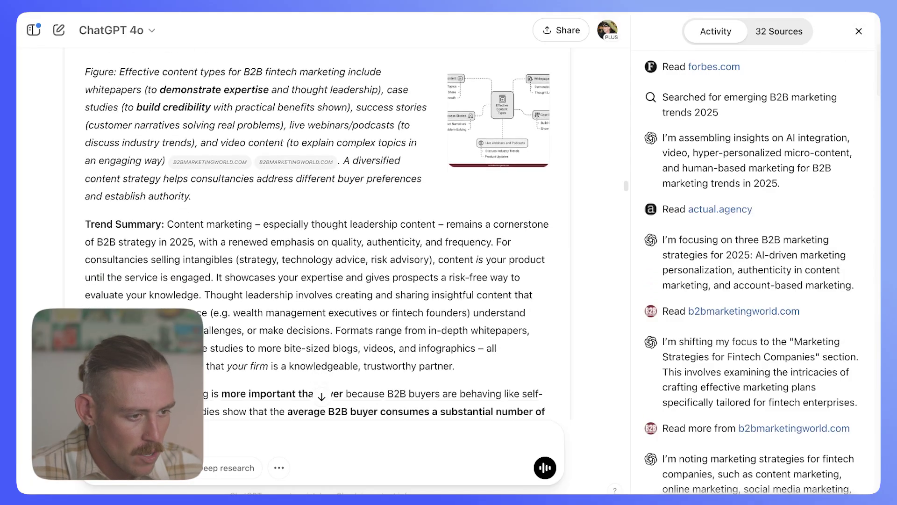
{"action": "scroll", "coordinate": [327, 229], "scroll_direction": "down", "scroll_amount": 20}
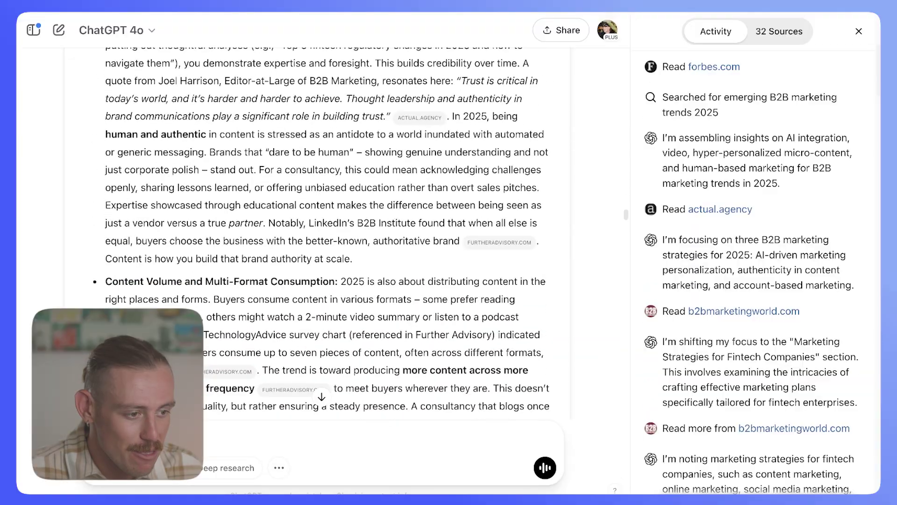
{"action": "scroll", "coordinate": [327, 234], "scroll_direction": "down", "scroll_amount": 16}
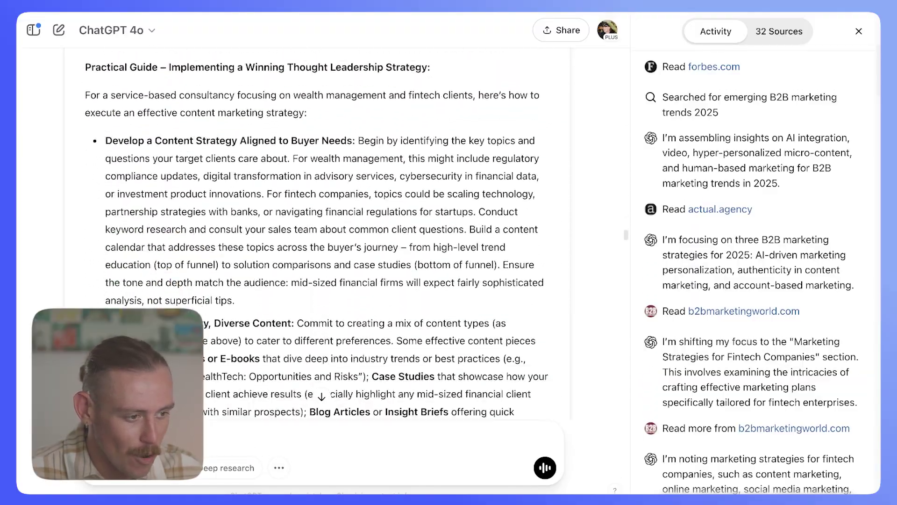
{"action": "scroll", "coordinate": [327, 234], "scroll_direction": "down", "scroll_amount": 20}
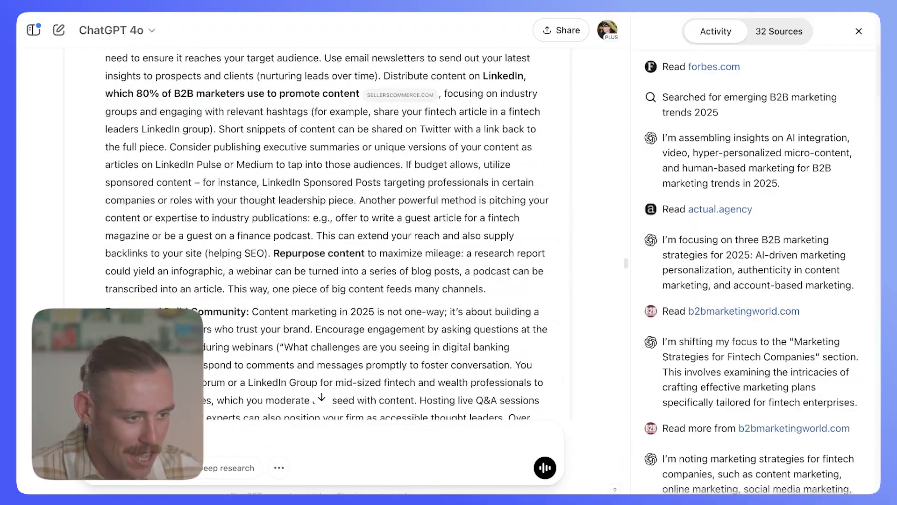
Review the AI-Driven Personalization and Marketing Automation section, from its introduction and Trend Summary through its implementation advice.
{"action": "scroll", "coordinate": [327, 234], "scroll_direction": "down", "scroll_amount": 5}
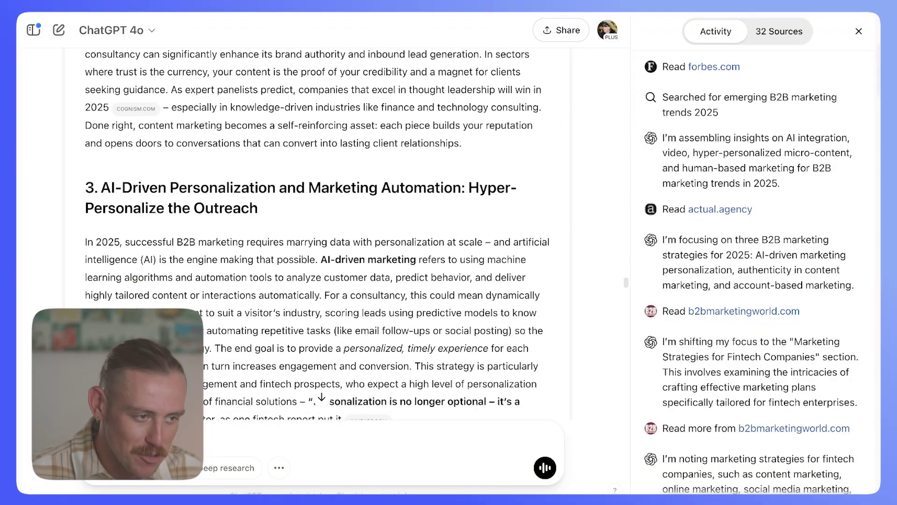
{"action": "scroll", "coordinate": [327, 233], "scroll_direction": "down", "scroll_amount": 2}
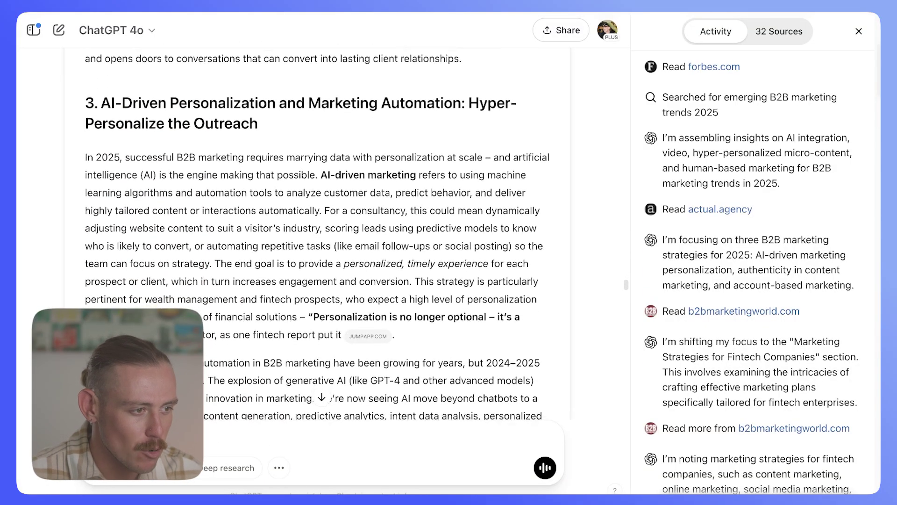
{"action": "scroll", "coordinate": [318, 233], "scroll_direction": "down", "scroll_amount": 1}
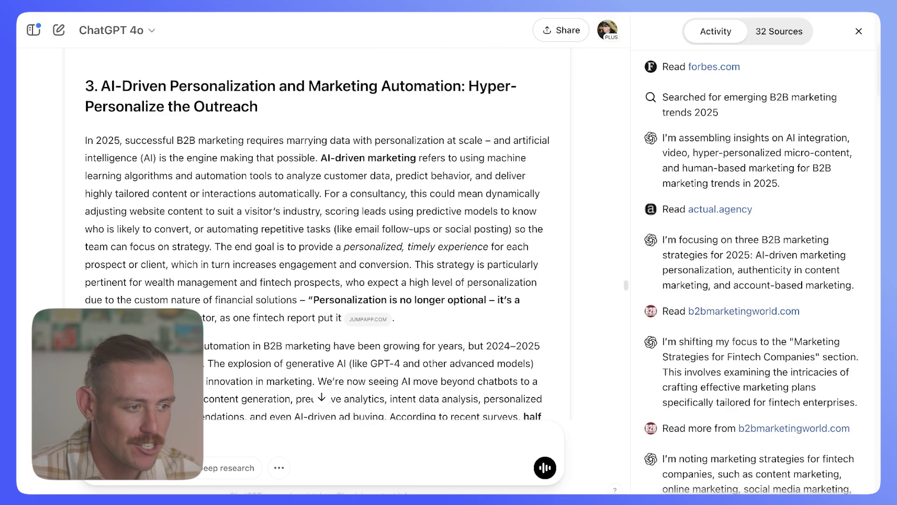
{"action": "scroll", "coordinate": [318, 234], "scroll_direction": "down", "scroll_amount": 5}
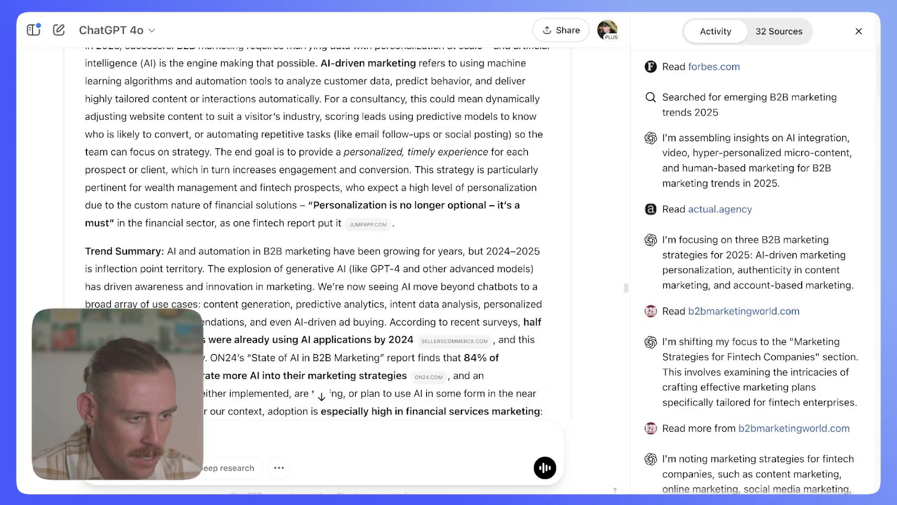
{"action": "scroll", "coordinate": [318, 234], "scroll_direction": "down", "scroll_amount": 15}
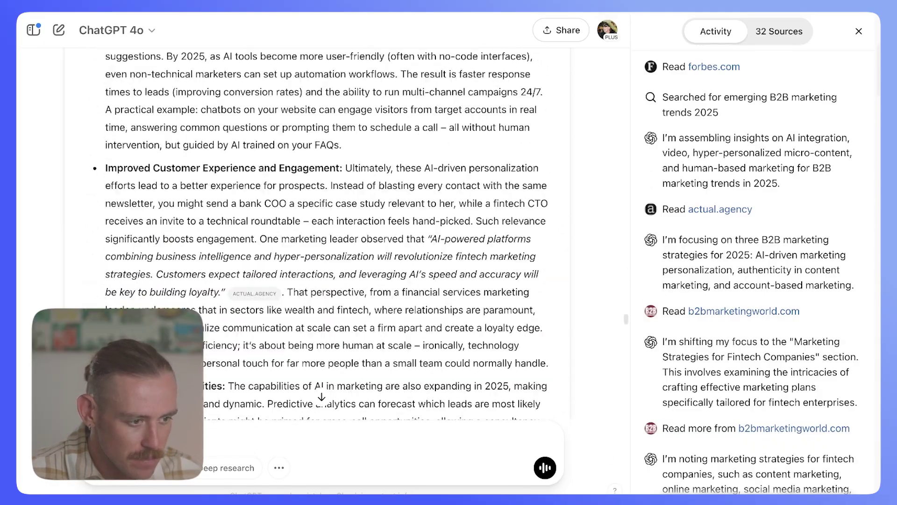
{"action": "scroll", "coordinate": [327, 233], "scroll_direction": "down", "scroll_amount": 15}
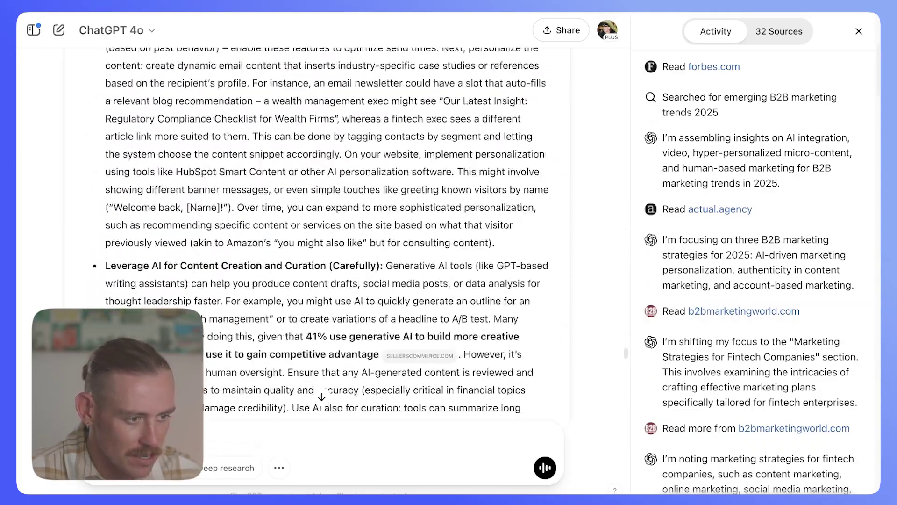
Read the report's Conclusion (Key Takeaways) and check the numbered list of sources at its end.
{"action": "scroll", "coordinate": [327, 234], "scroll_direction": "down", "scroll_amount": 15}
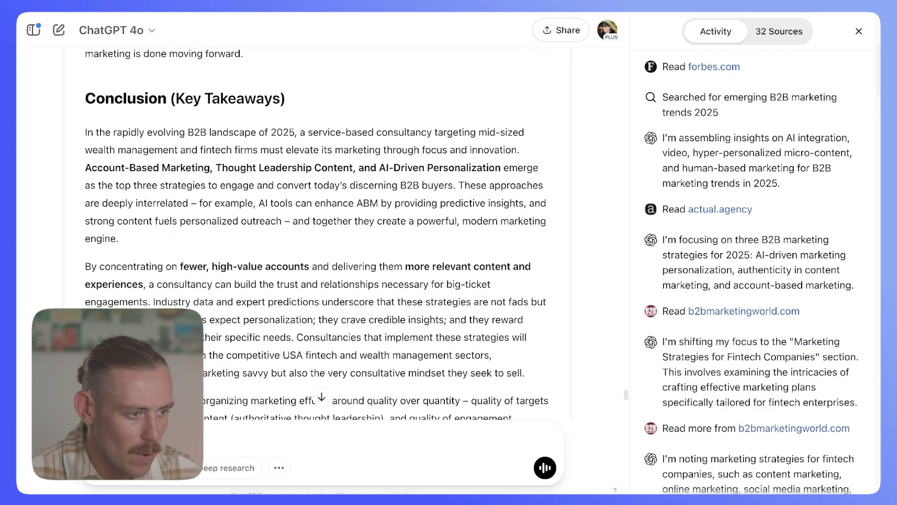
{"action": "scroll", "coordinate": [327, 234], "scroll_direction": "down", "scroll_amount": 8}
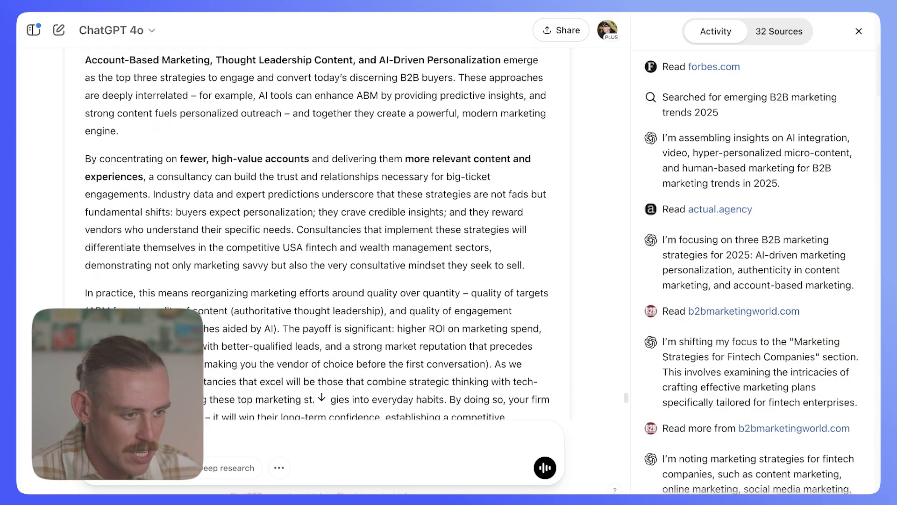
{"action": "scroll", "coordinate": [327, 234], "scroll_direction": "down", "scroll_amount": 2}
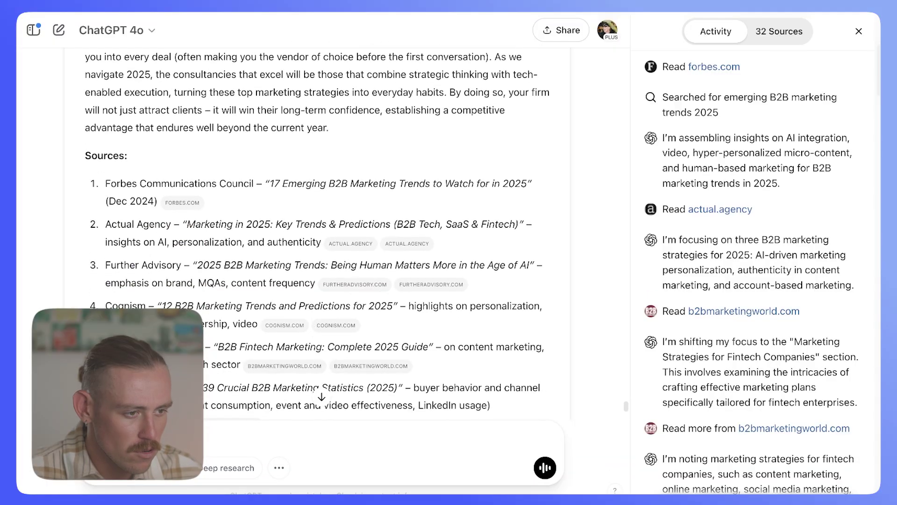
{"action": "scroll", "coordinate": [327, 233], "scroll_direction": "down", "scroll_amount": 7}
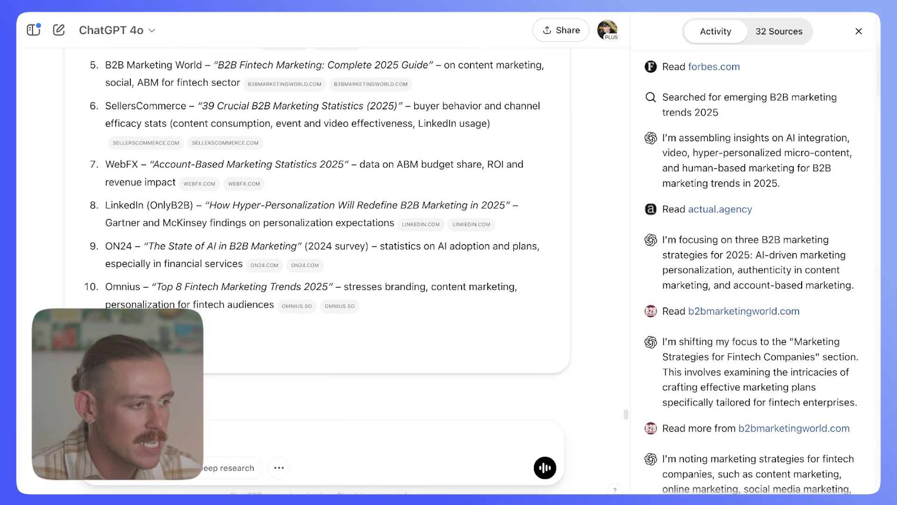
Create a public share link for the B2B marketing report chat.
{"action": "scroll", "coordinate": [317, 234], "scroll_direction": "up", "scroll_amount": 4}
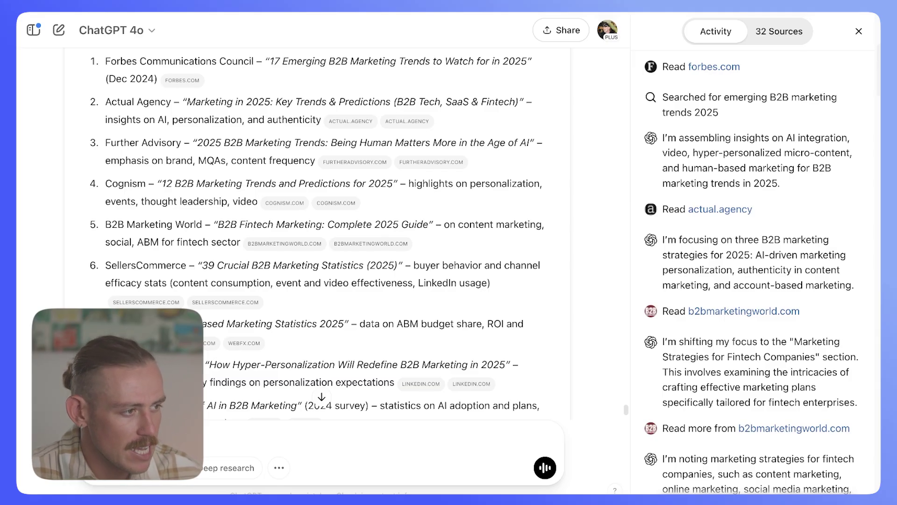
{"action": "left_click", "coordinate": [569, 38]}
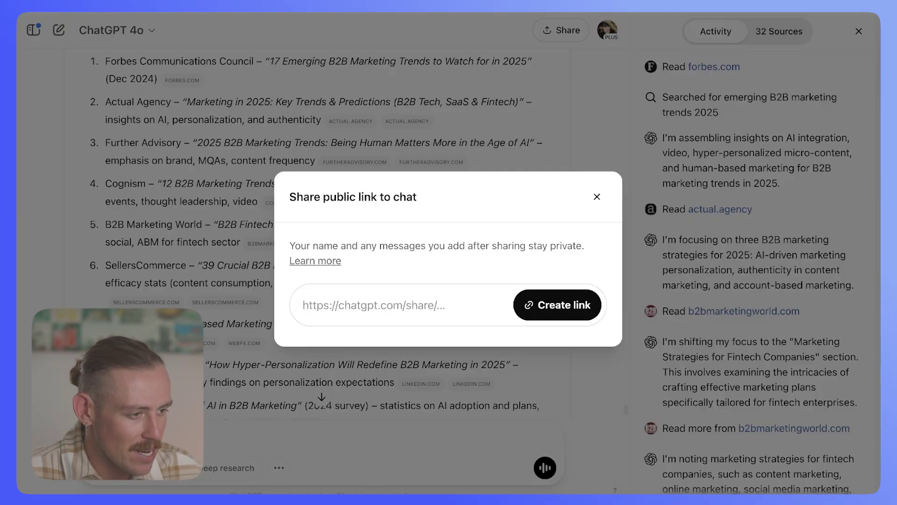
{"action": "left_click", "coordinate": [544, 306]}
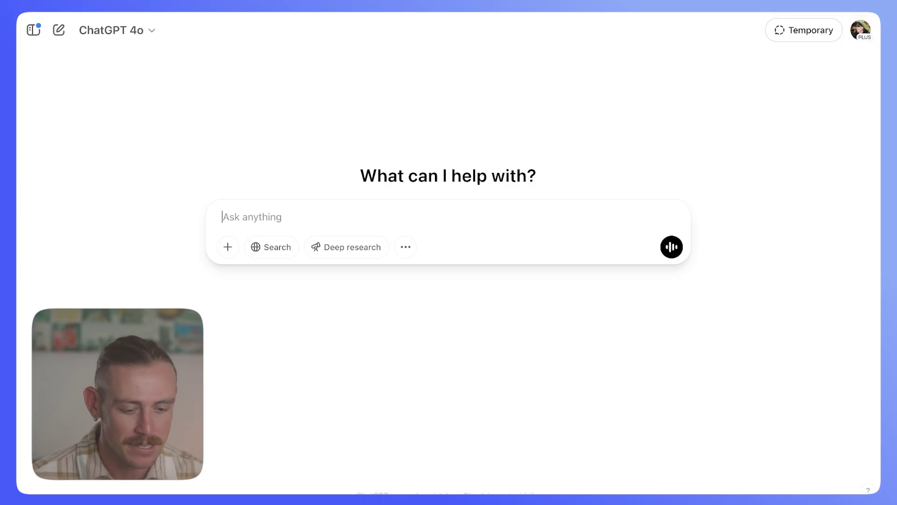
In a new chat, submit the prepared real estate agency prompt on home sellers' pain points, search questions and content ideas with Deep research enabled.
{"action": "key", "text": "ctrl+v"}
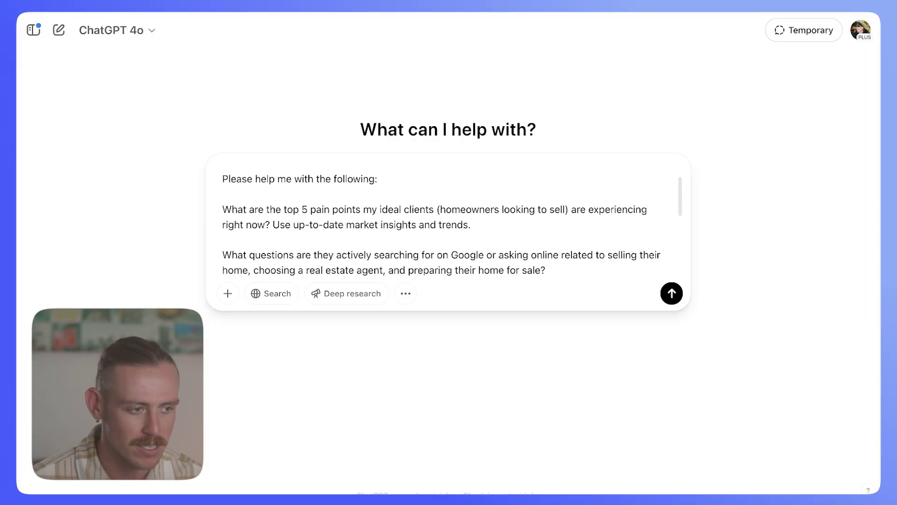
{"action": "scroll", "coordinate": [449, 215], "scroll_direction": "down", "scroll_amount": 1}
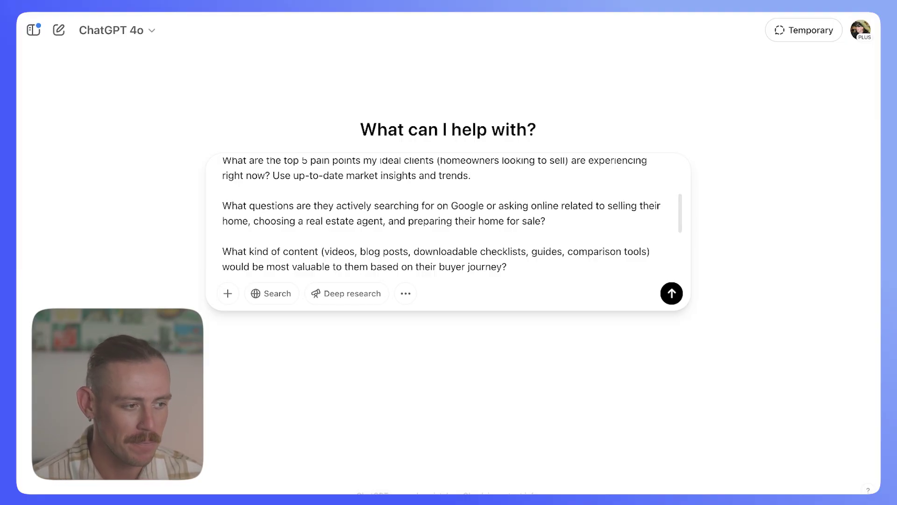
{"action": "left_click", "coordinate": [367, 294]}
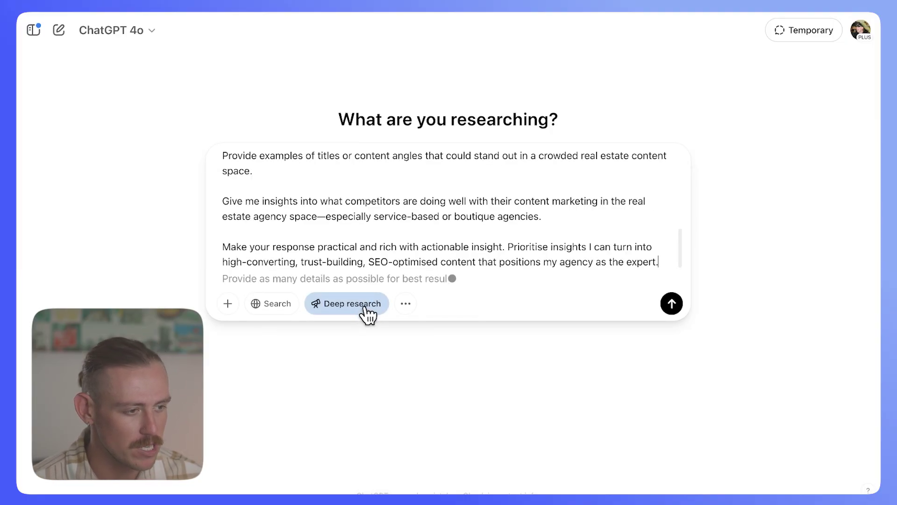
{"action": "left_click", "coordinate": [671, 304]}
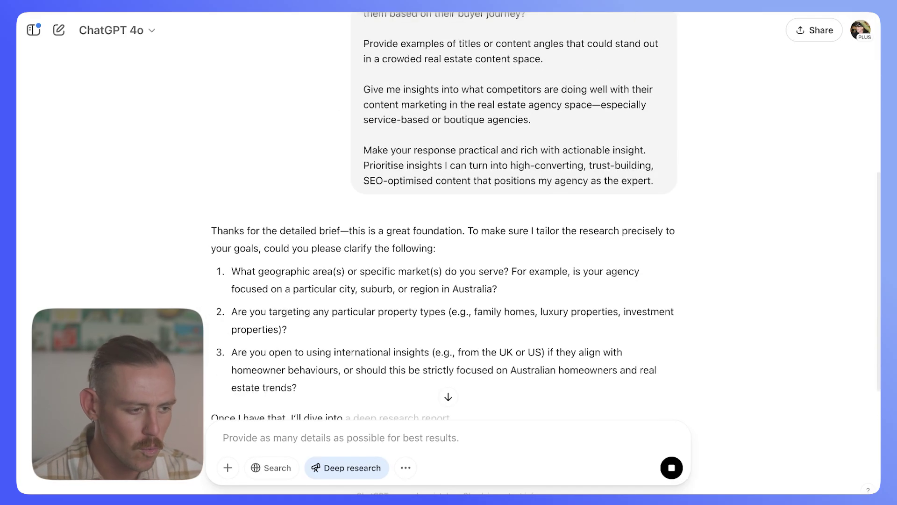
Answer the clarifying questions with "Miami, Florida", "luxury properties" and "No." to international insights, quoting each question, and start the research.
{"action": "left_click_drag", "start_coordinate": [297, 340], "coordinate": [232, 224]}
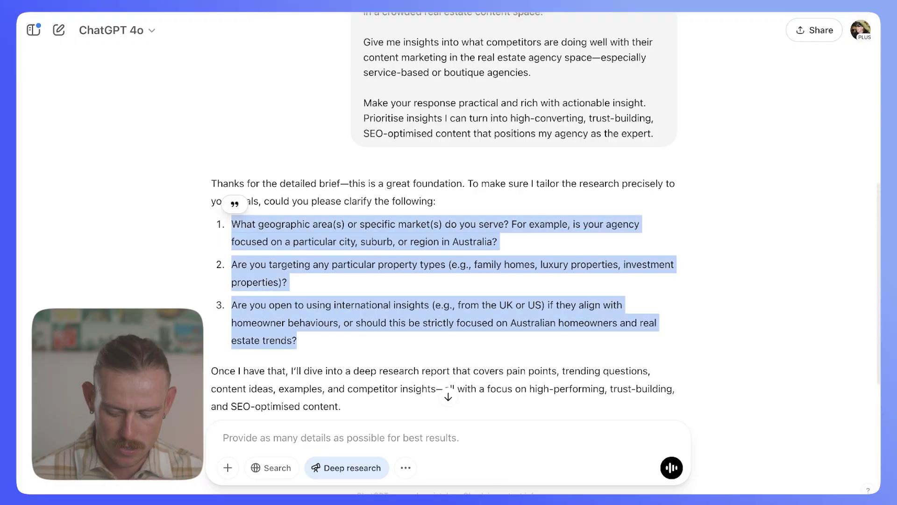
{"action": "type", "text": "What geographic area(s) or specific market(s) do you serve? For example, is your agency focused on a particular city, suburb, or region in Australia?  Are you targeting any particular property types (e.g., family homes, luxury properties, investment properties)?  Are you open to using international insights (e.g., from the UK or US) if they align with homeowner behaviours, or should this be strictly focused on Australian homeowners and real estate trends?"}
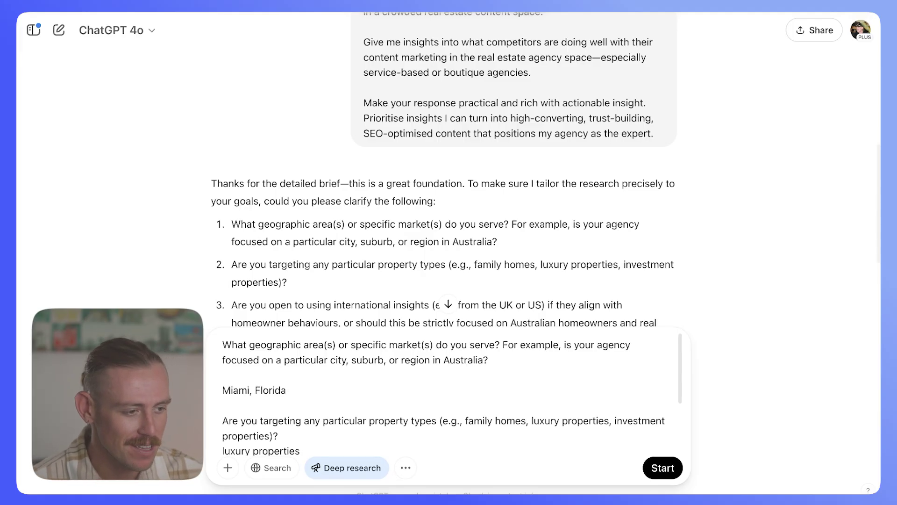
{"action": "scroll", "coordinate": [452, 394], "scroll_direction": "down", "scroll_amount": 1}
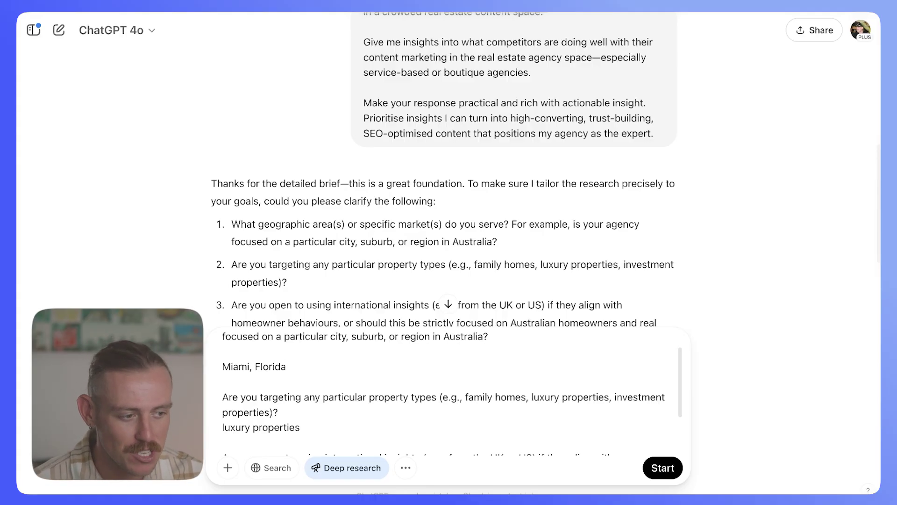
{"action": "scroll", "coordinate": [452, 391], "scroll_direction": "down", "scroll_amount": 2}
{"action": "scroll", "coordinate": [452, 391], "scroll_direction": "down", "scroll_amount": 1}
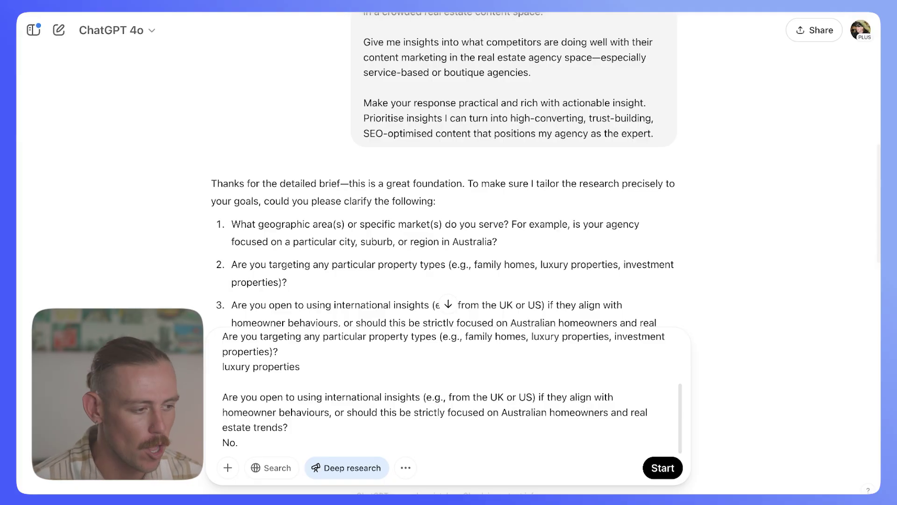
{"action": "left_click", "coordinate": [663, 468]}
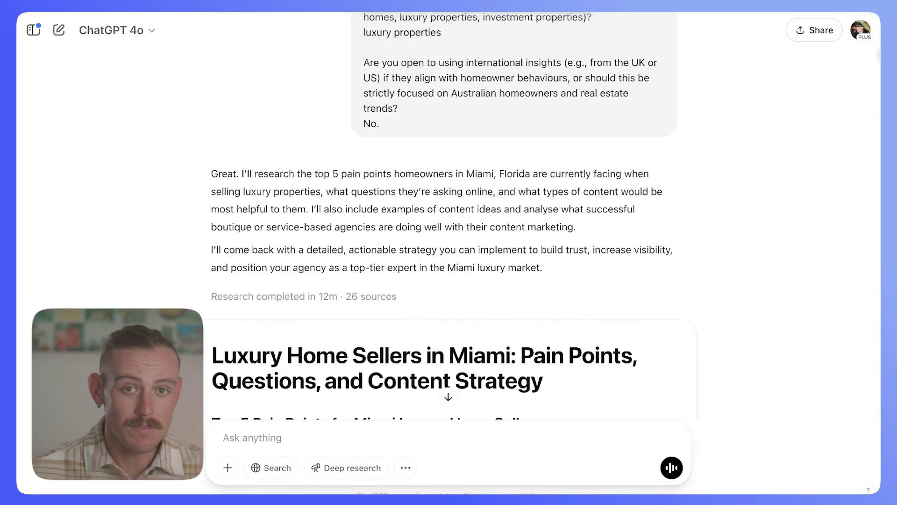
Read the Miami luxury home sellers report's opening and its first pain point, Pricing and Market Value Uncertainty, including the cited sources.
{"action": "scroll", "coordinate": [443, 215], "scroll_direction": "down", "scroll_amount": 2}
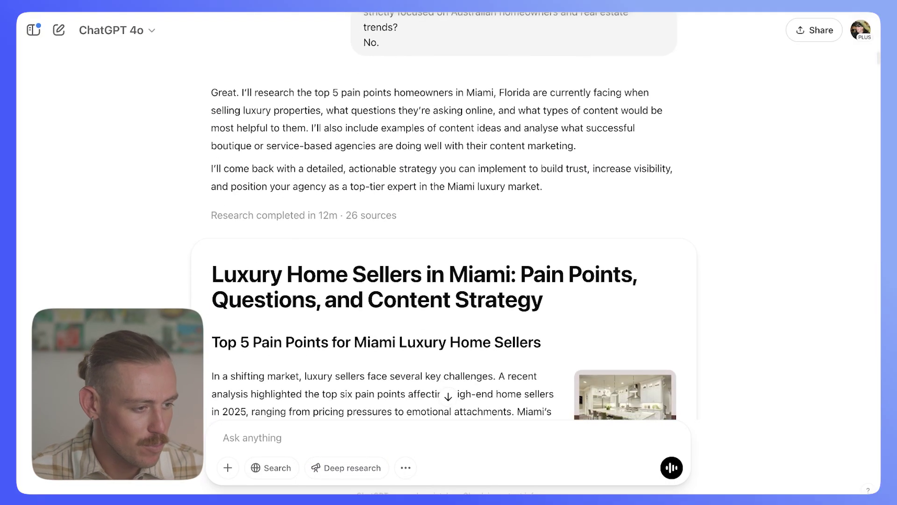
{"action": "scroll", "coordinate": [444, 215], "scroll_direction": "down", "scroll_amount": 3}
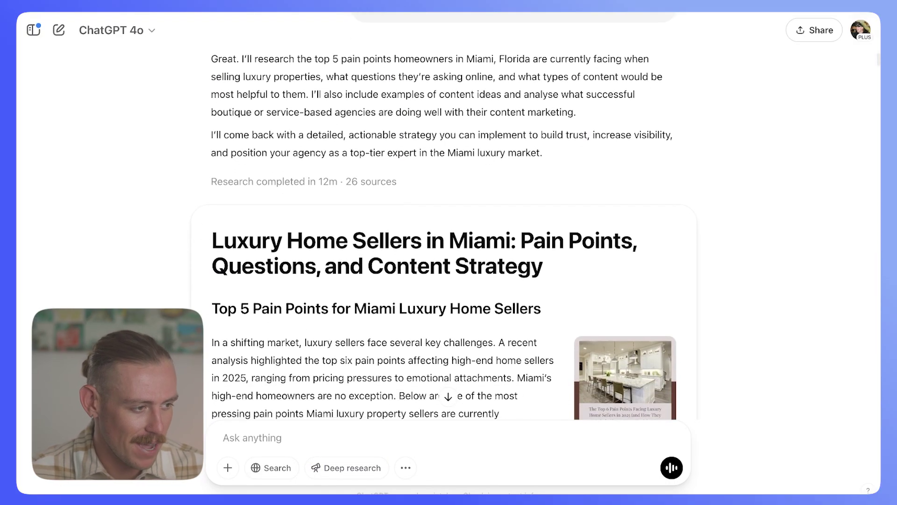
{"action": "scroll", "coordinate": [444, 215], "scroll_direction": "down", "scroll_amount": 3}
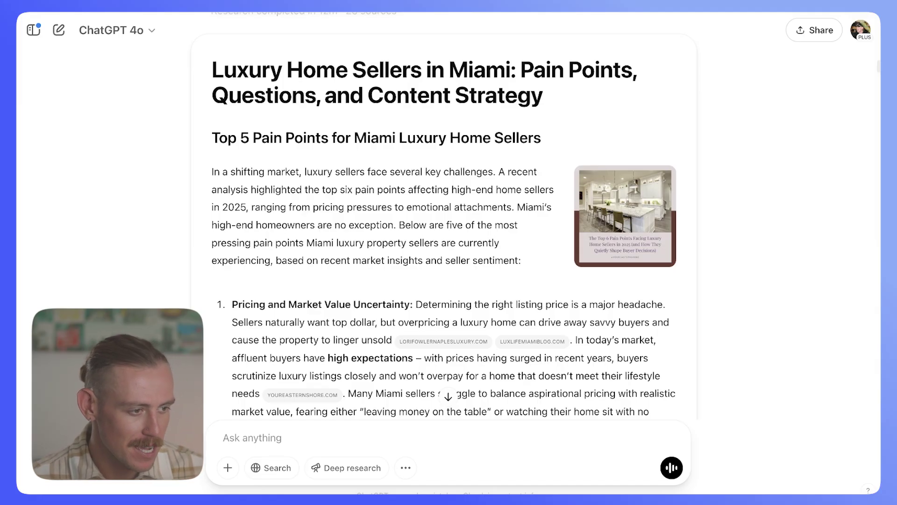
{"action": "scroll", "coordinate": [449, 215], "scroll_direction": "down", "scroll_amount": 2}
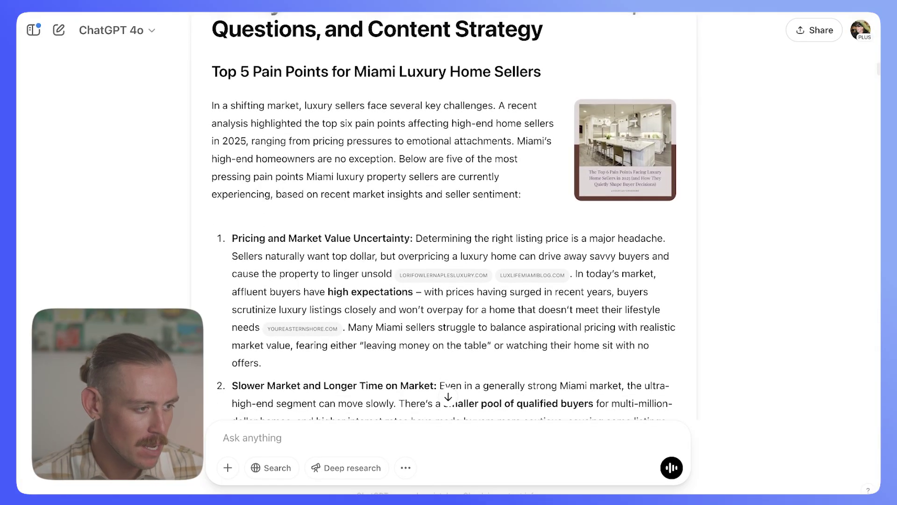
{"action": "scroll", "coordinate": [449, 215], "scroll_direction": "down", "scroll_amount": 1}
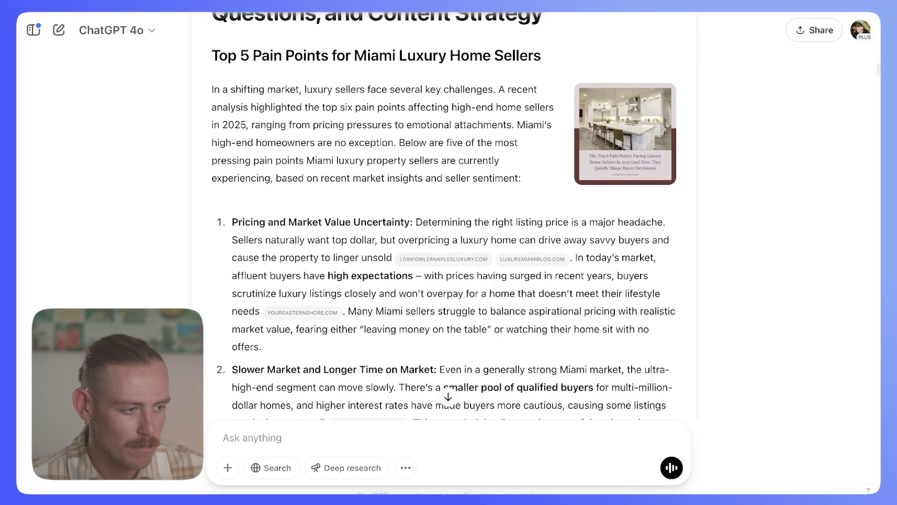
{"action": "mouse_move", "coordinate": [533, 259]}
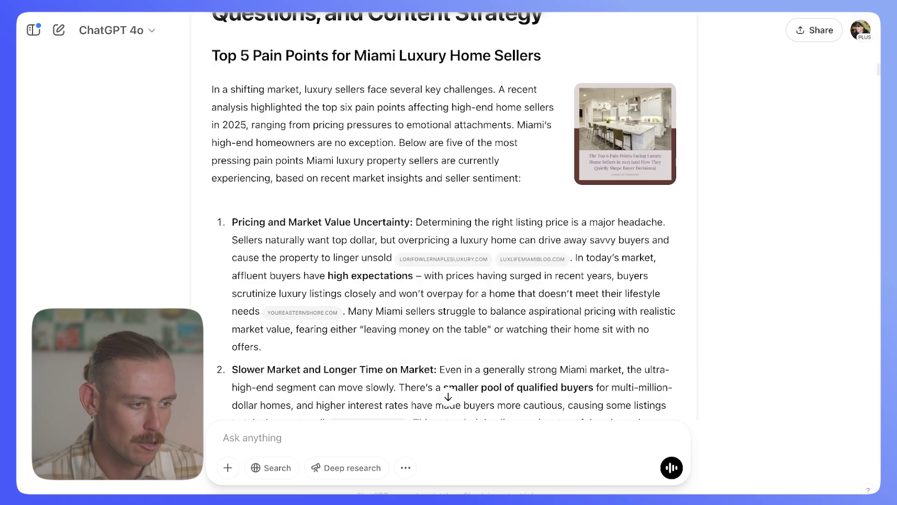
{"action": "scroll", "coordinate": [448, 215], "scroll_direction": "down", "scroll_amount": 2}
{"action": "scroll", "coordinate": [448, 215], "scroll_direction": "down", "scroll_amount": 5}
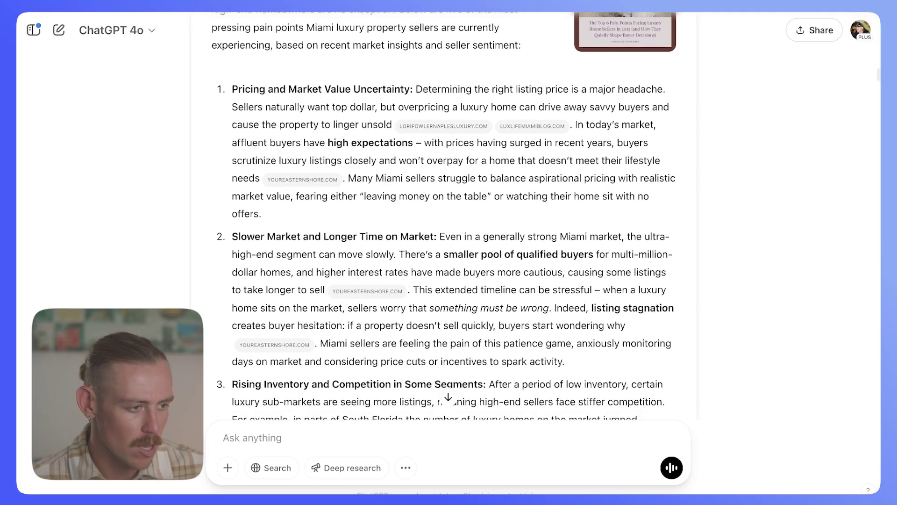
Review the remaining seller pain points, from Slower Market and Longer Time on Market to Emotional Attachments and Choosing the Right Agent.
{"action": "scroll", "coordinate": [449, 215], "scroll_direction": "down", "scroll_amount": 3}
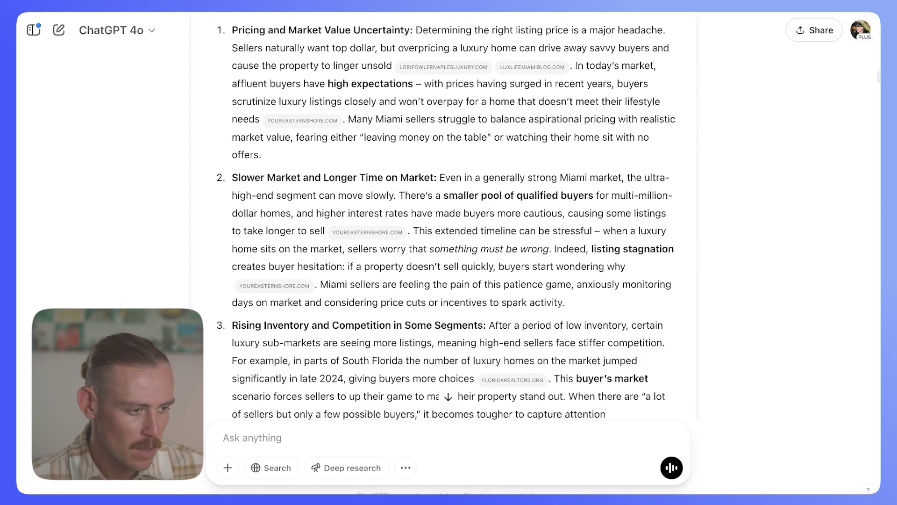
{"action": "scroll", "coordinate": [449, 215], "scroll_direction": "down", "scroll_amount": 6}
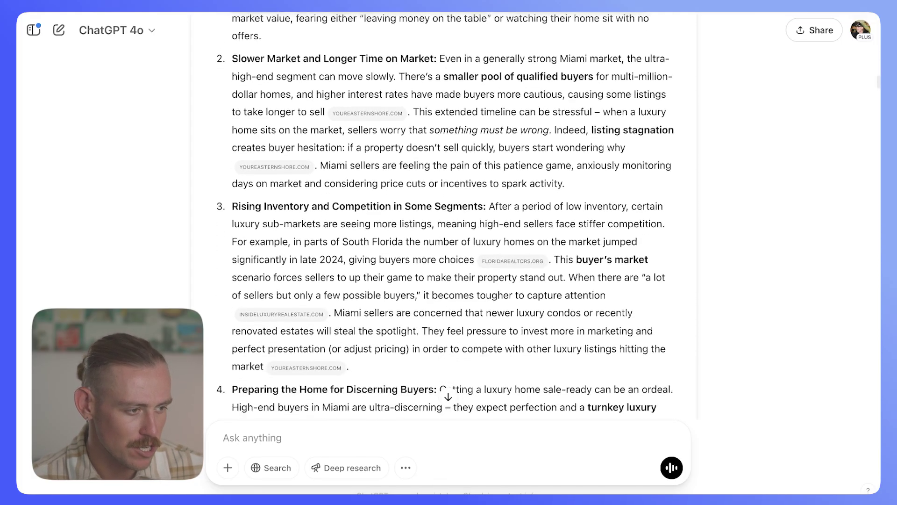
{"action": "scroll", "coordinate": [449, 215], "scroll_direction": "down", "scroll_amount": 7}
{"action": "scroll", "coordinate": [444, 215], "scroll_direction": "down", "scroll_amount": 1}
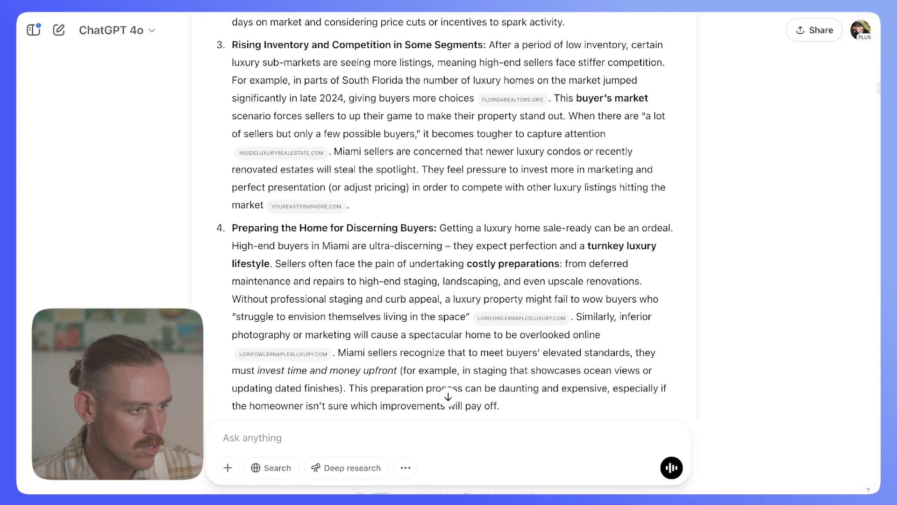
{"action": "scroll", "coordinate": [308, 162], "scroll_direction": "down", "scroll_amount": 9}
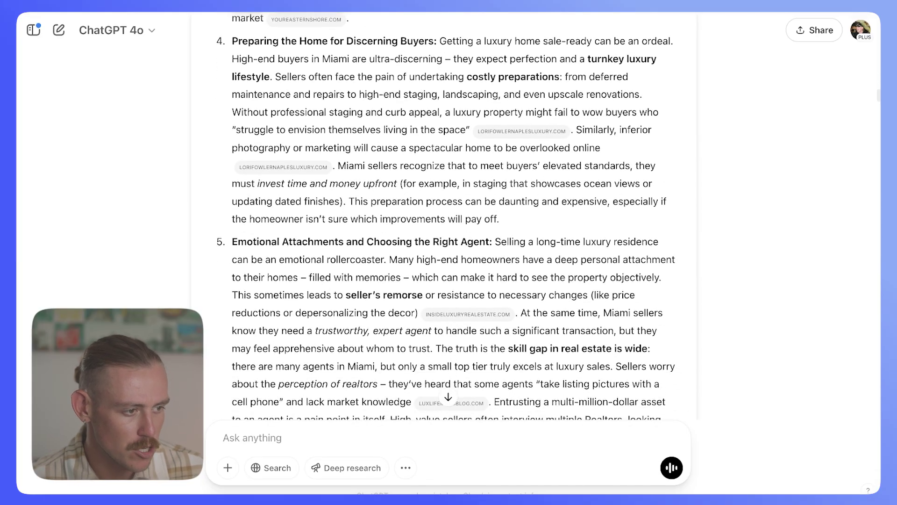
{"action": "scroll", "coordinate": [444, 215], "scroll_direction": "down", "scroll_amount": 3}
{"action": "scroll", "coordinate": [444, 215], "scroll_direction": "down", "scroll_amount": 12}
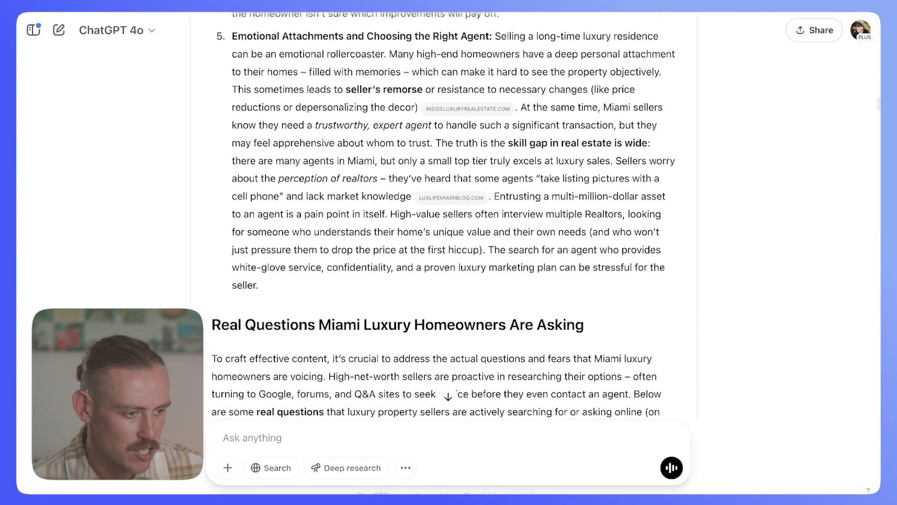
Highlight the heading "Real Questions Miami Luxury Homeowners Are Asking" and read that section through to the start of Best Content Types.
{"action": "left_click_drag", "start_coordinate": [584, 223], "coordinate": [210, 224]}
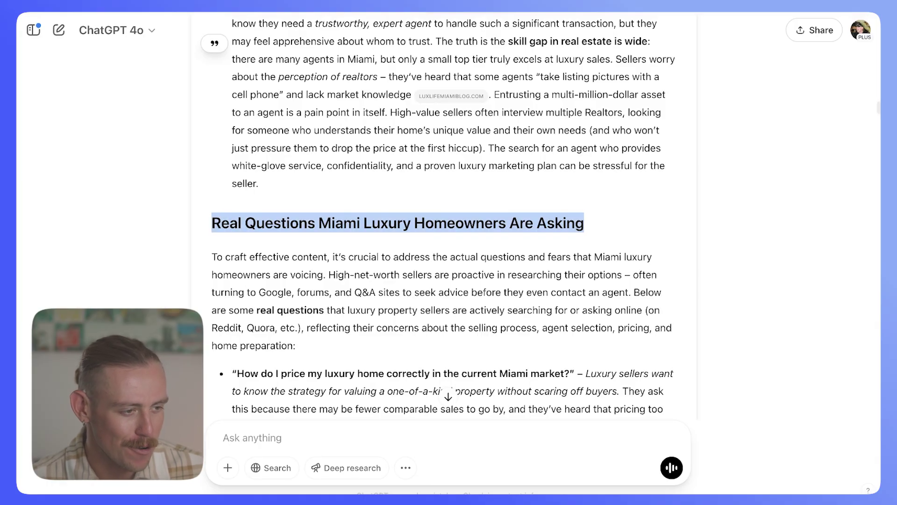
{"action": "scroll", "coordinate": [438, 215], "scroll_direction": "down", "scroll_amount": 2}
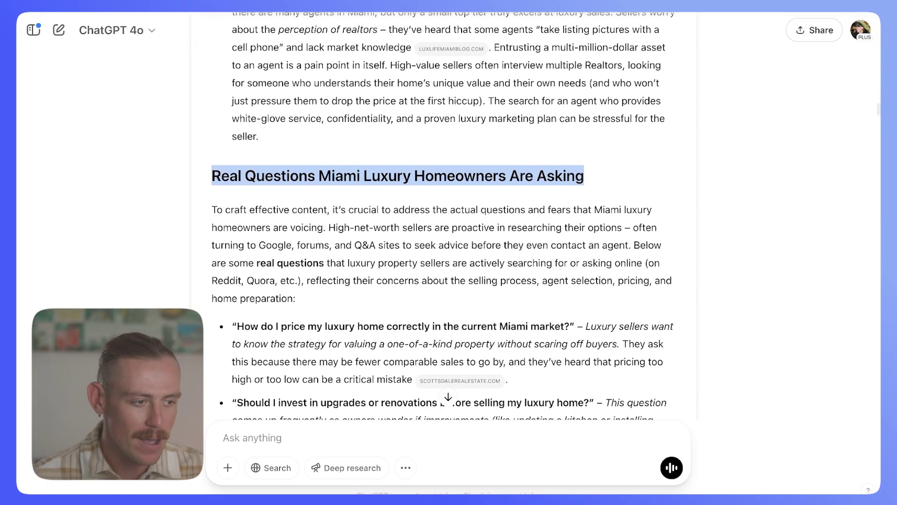
{"action": "scroll", "coordinate": [443, 215], "scroll_direction": "down", "scroll_amount": 2}
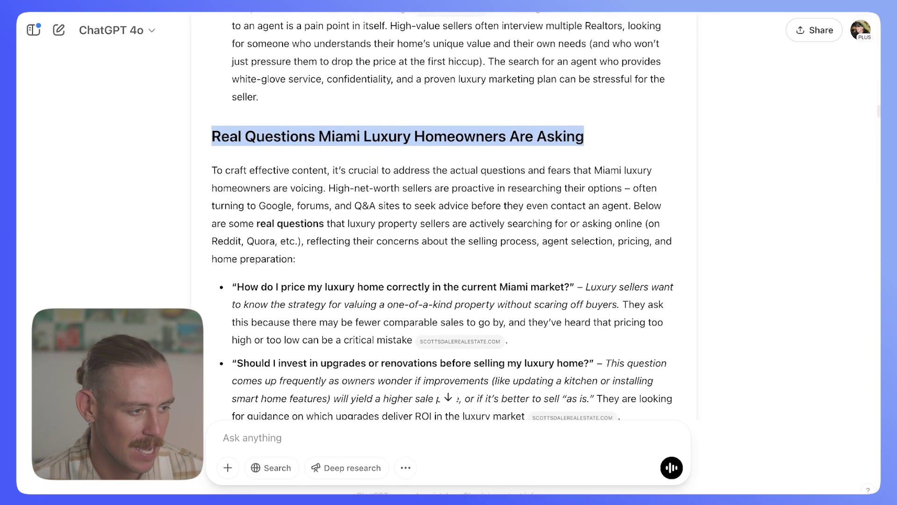
{"action": "scroll", "coordinate": [443, 215], "scroll_direction": "down", "scroll_amount": 4}
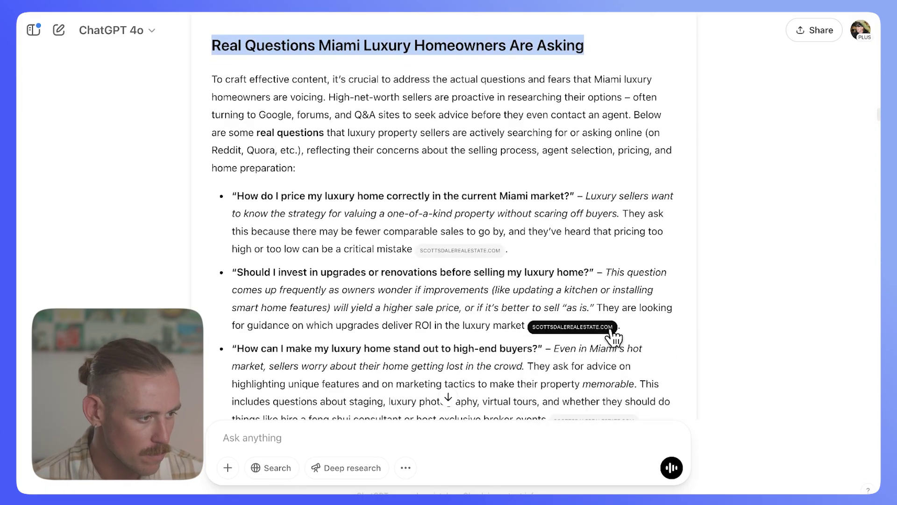
{"action": "scroll", "coordinate": [615, 337], "scroll_direction": "down", "scroll_amount": 2}
{"action": "scroll", "coordinate": [443, 215], "scroll_direction": "down", "scroll_amount": 1}
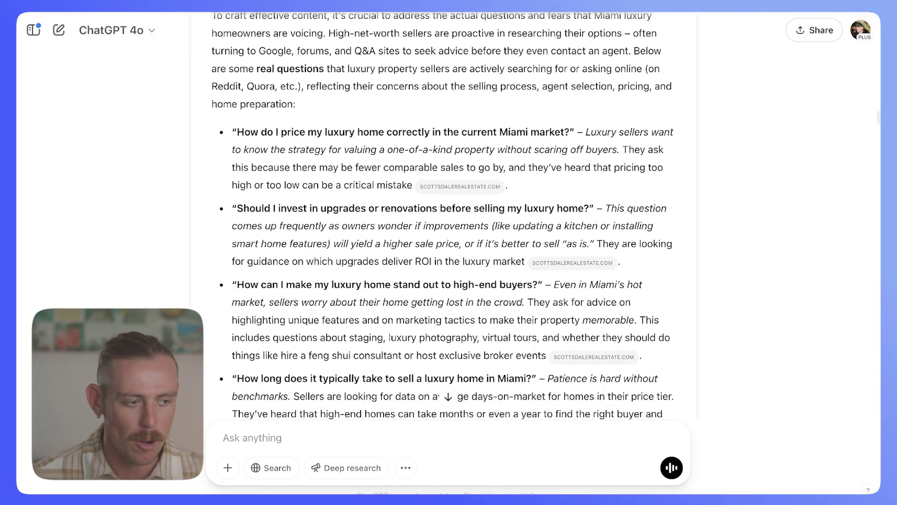
{"action": "scroll", "coordinate": [443, 215], "scroll_direction": "down", "scroll_amount": 7}
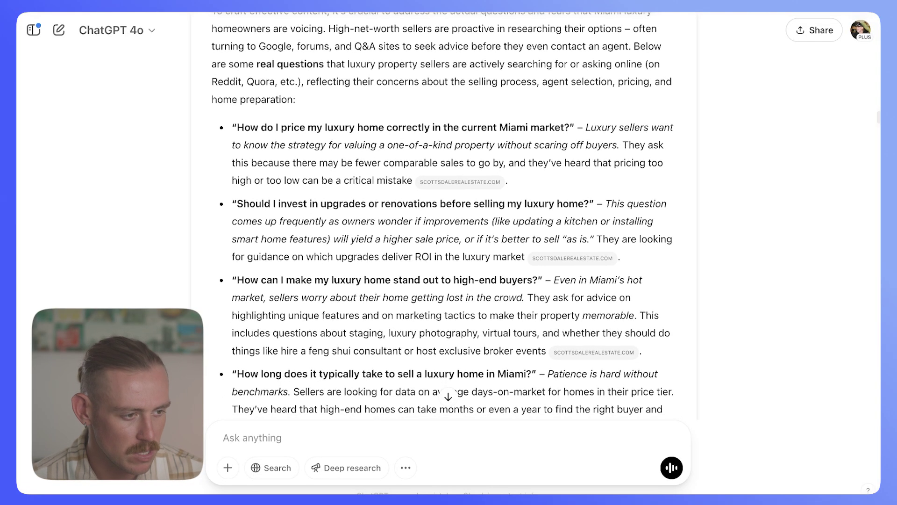
{"action": "scroll", "coordinate": [443, 215], "scroll_direction": "down", "scroll_amount": 7}
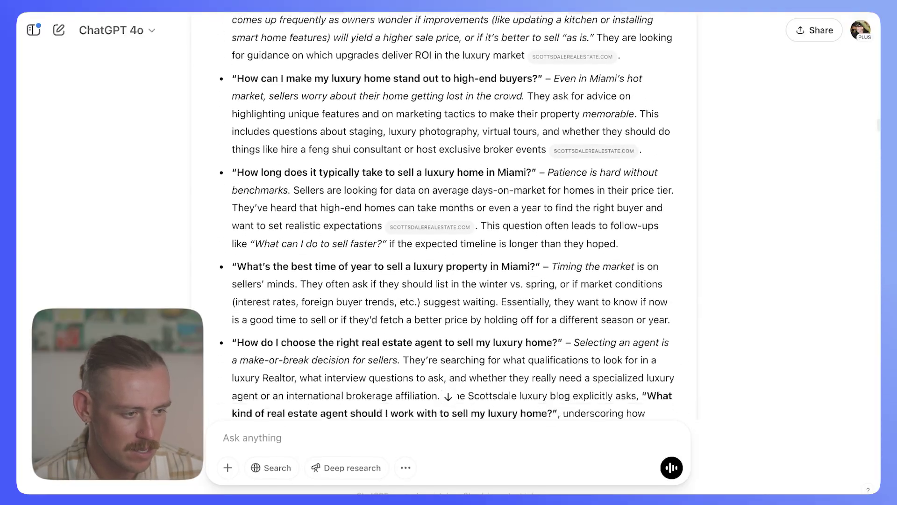
{"action": "scroll", "coordinate": [443, 215], "scroll_direction": "down", "scroll_amount": 4}
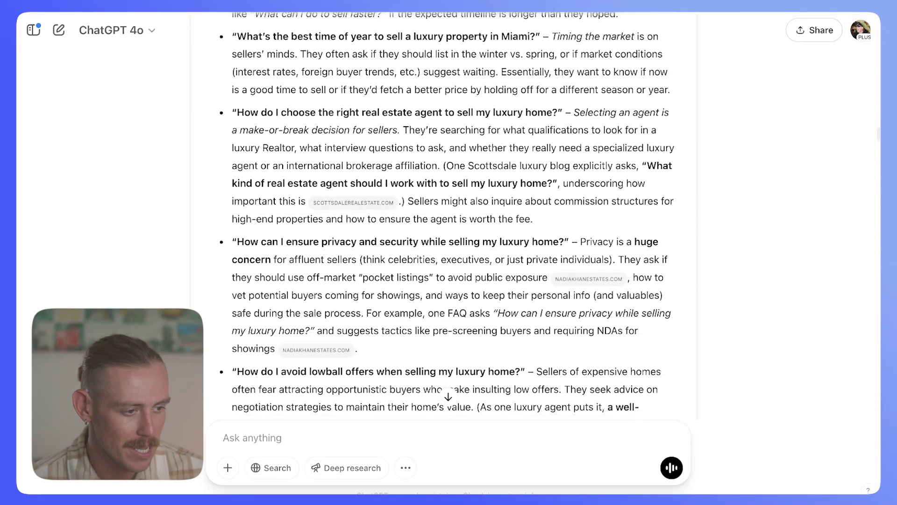
{"action": "scroll", "coordinate": [443, 215], "scroll_direction": "down", "scroll_amount": 5}
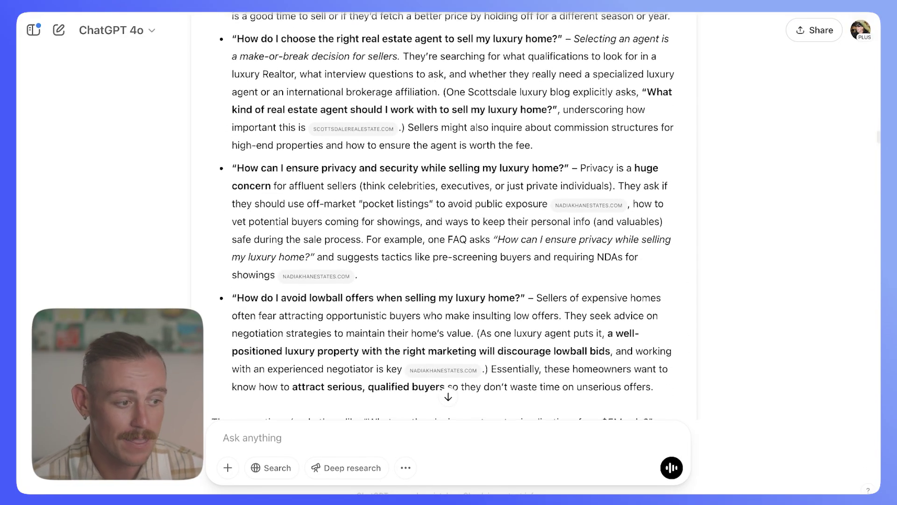
{"action": "scroll", "coordinate": [443, 215], "scroll_direction": "down", "scroll_amount": 7}
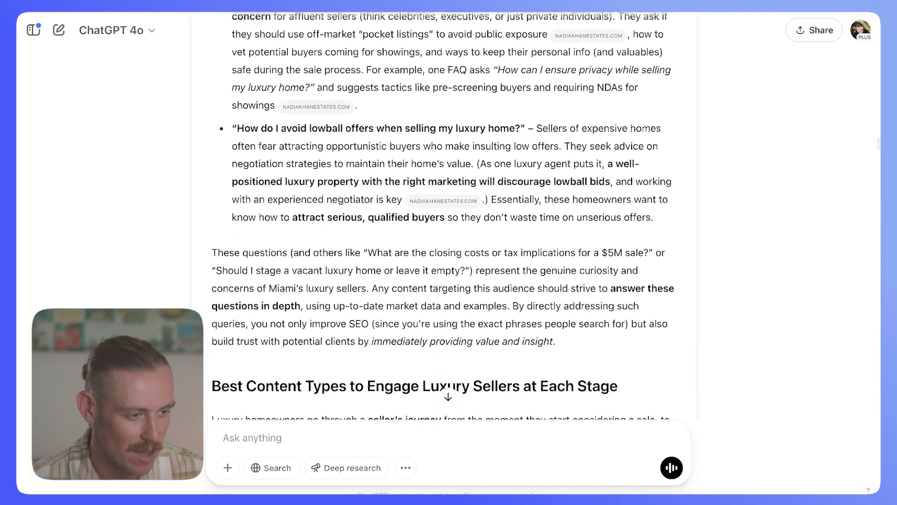
{"action": "scroll", "coordinate": [443, 215], "scroll_direction": "down", "scroll_amount": 4}
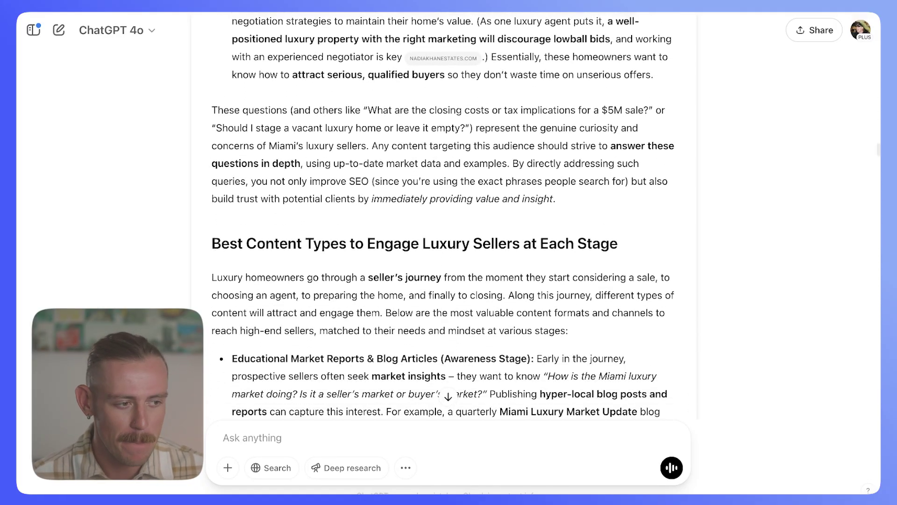
Read the Best Content Types section from Educational Market Reports to its multichannel summary, highlighting "Early in the journey," along the way.
{"action": "scroll", "coordinate": [443, 215], "scroll_direction": "down", "scroll_amount": 1}
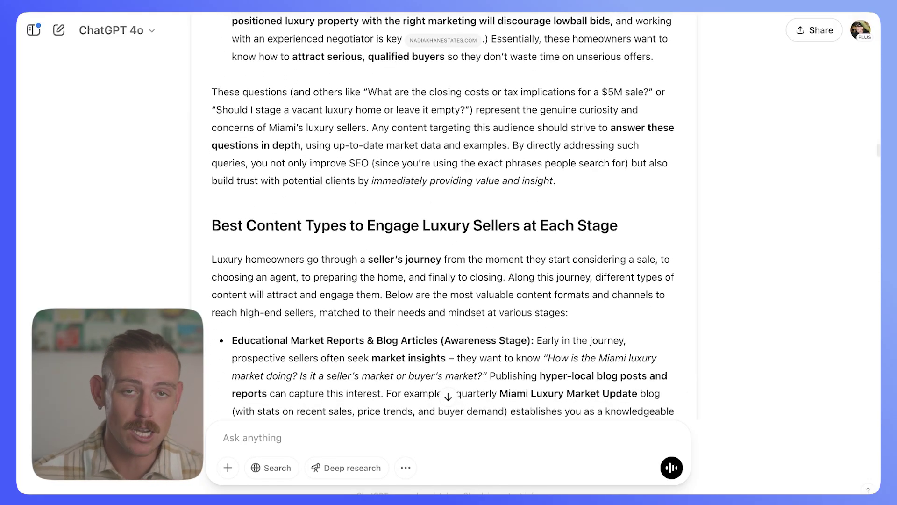
{"action": "scroll", "coordinate": [443, 215], "scroll_direction": "down", "scroll_amount": 1}
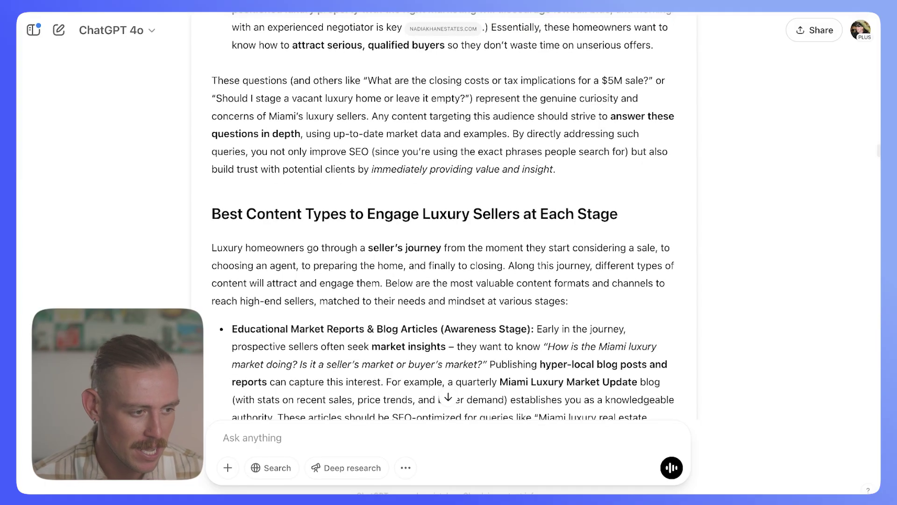
{"action": "scroll", "coordinate": [443, 215], "scroll_direction": "down", "scroll_amount": 2}
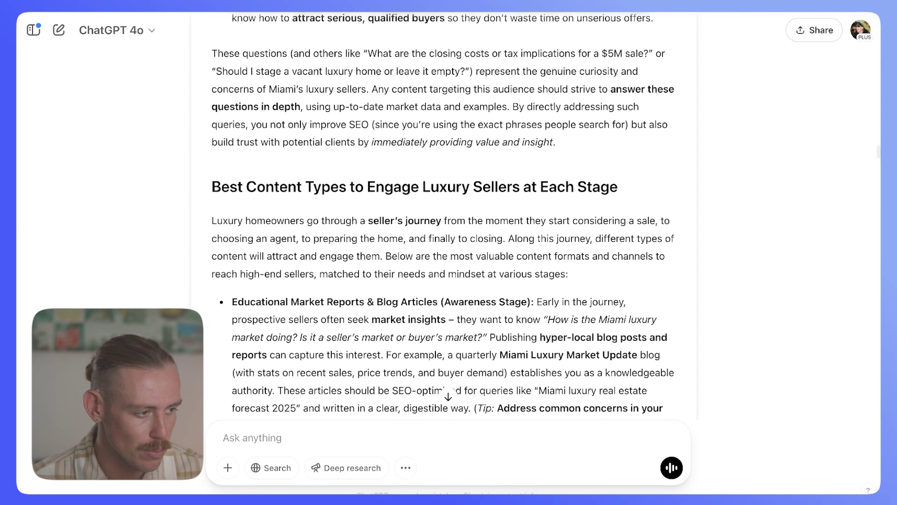
{"action": "left_click_drag", "start_coordinate": [626, 302], "coordinate": [536, 302]}
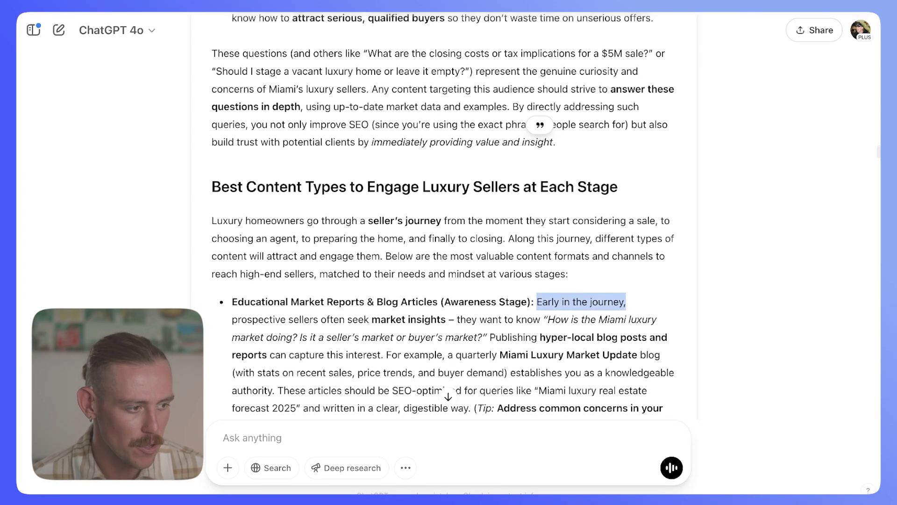
{"action": "scroll", "coordinate": [443, 215], "scroll_direction": "down", "scroll_amount": 10}
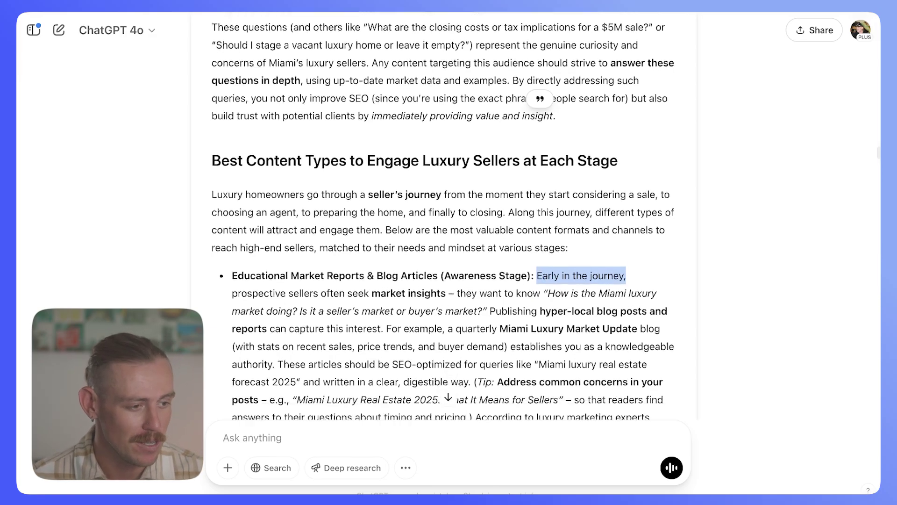
{"action": "scroll", "coordinate": [443, 215], "scroll_direction": "down", "scroll_amount": 2}
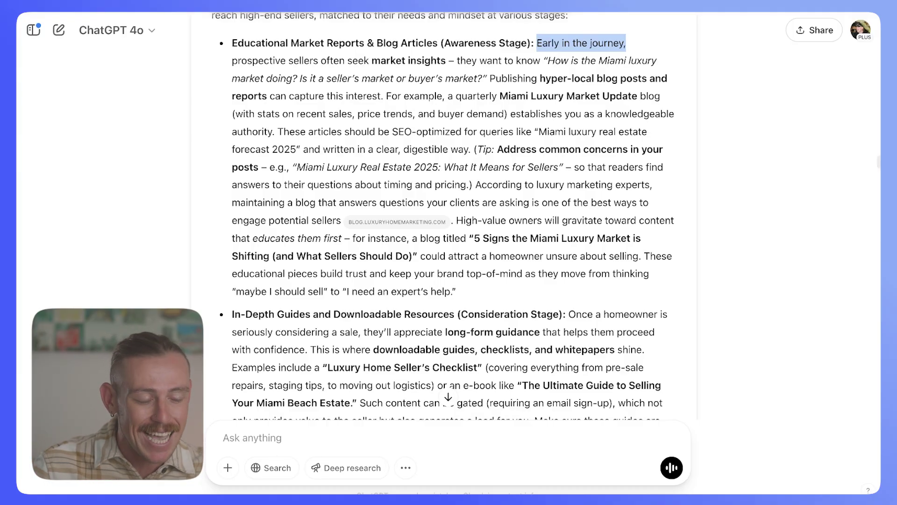
{"action": "scroll", "coordinate": [449, 214], "scroll_direction": "down", "scroll_amount": 15}
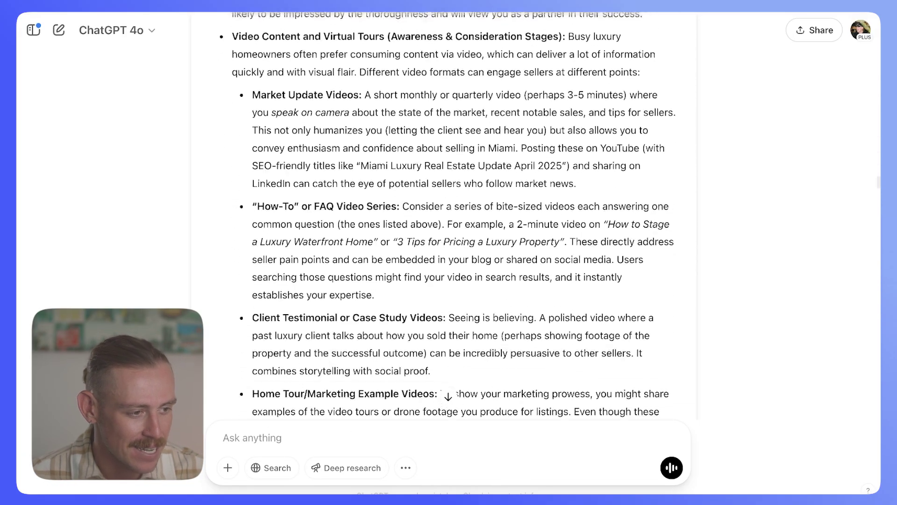
{"action": "scroll", "coordinate": [448, 215], "scroll_direction": "down", "scroll_amount": 16}
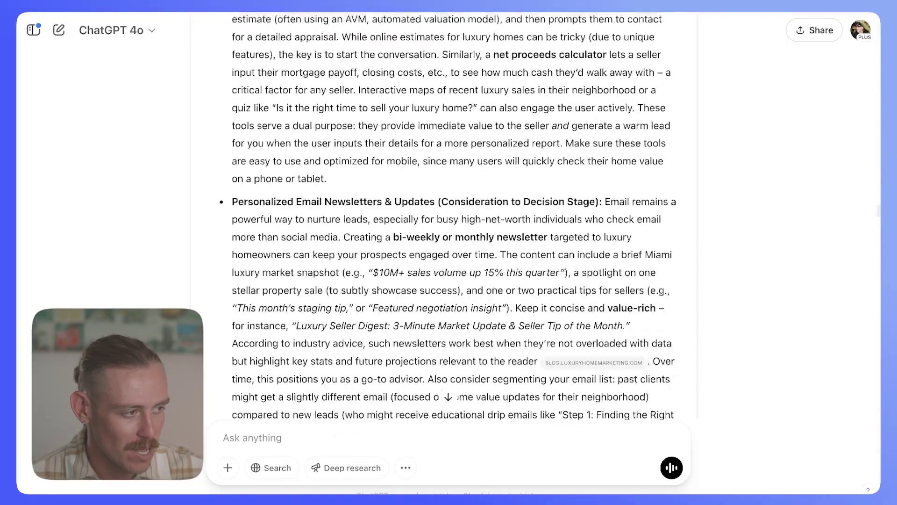
{"action": "scroll", "coordinate": [449, 215], "scroll_direction": "down", "scroll_amount": 8}
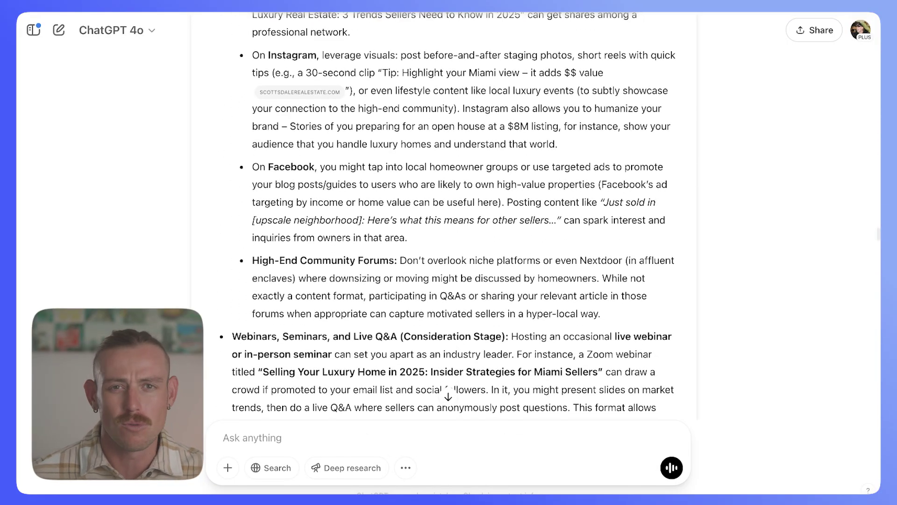
{"action": "scroll", "coordinate": [449, 215], "scroll_direction": "down", "scroll_amount": 10}
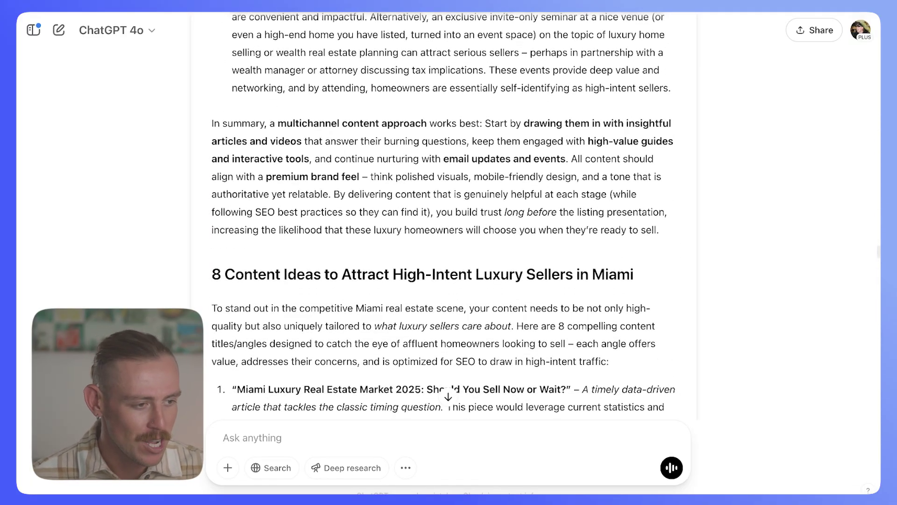
Review the "8 Content Ideas to Attract High-Intent Luxury Sellers in Miami" section, highlighting part of its heading and the "5 Pricing Mistakes" idea.
{"action": "scroll", "coordinate": [444, 215], "scroll_direction": "down", "scroll_amount": 2}
{"action": "left_click_drag", "start_coordinate": [213, 215], "coordinate": [492, 215]}
{"action": "scroll", "coordinate": [492, 215], "scroll_direction": "down", "scroll_amount": 5}
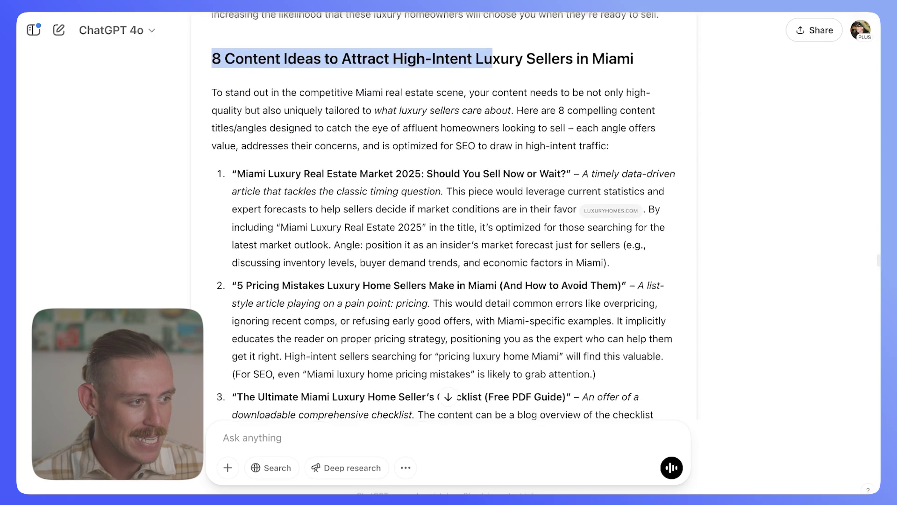
{"action": "scroll", "coordinate": [492, 215], "scroll_direction": "down", "scroll_amount": 2}
{"action": "scroll", "coordinate": [444, 220], "scroll_direction": "down", "scroll_amount": 4}
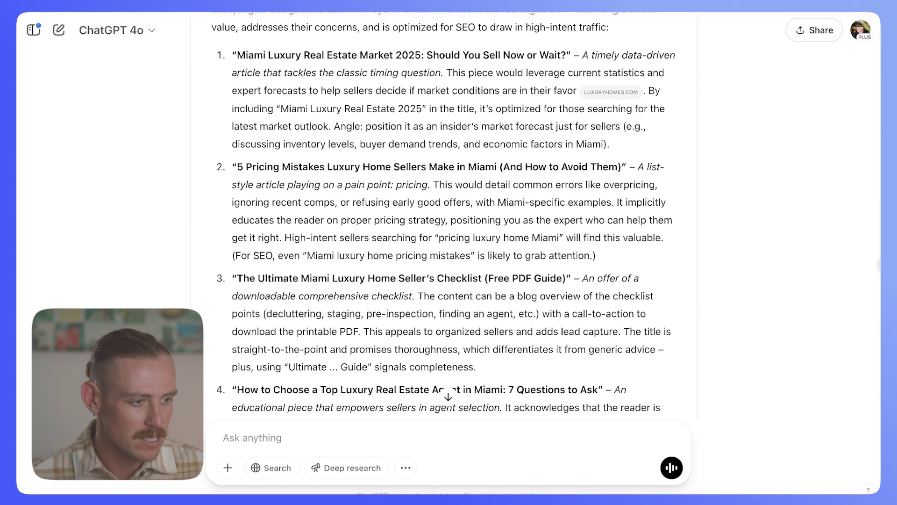
{"action": "left_click_drag", "start_coordinate": [350, 173], "coordinate": [232, 119]}
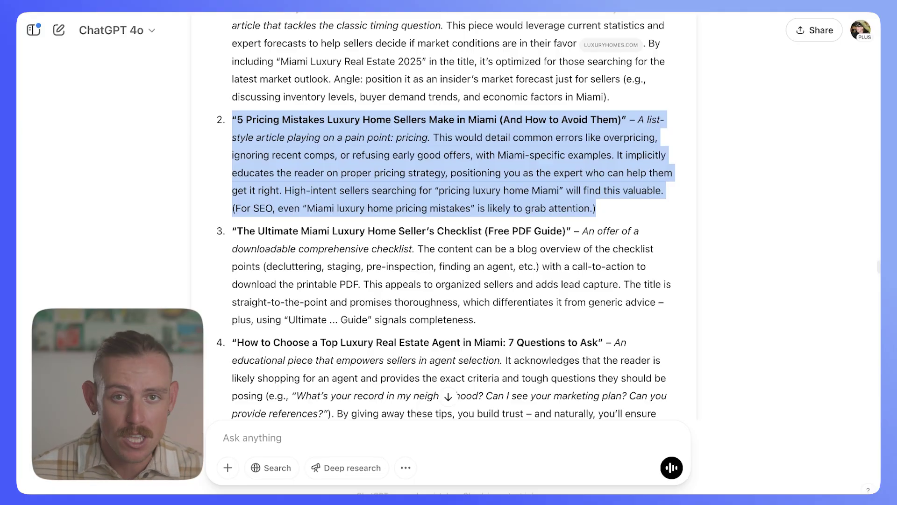
{"action": "scroll", "coordinate": [448, 215], "scroll_direction": "down", "scroll_amount": 10}
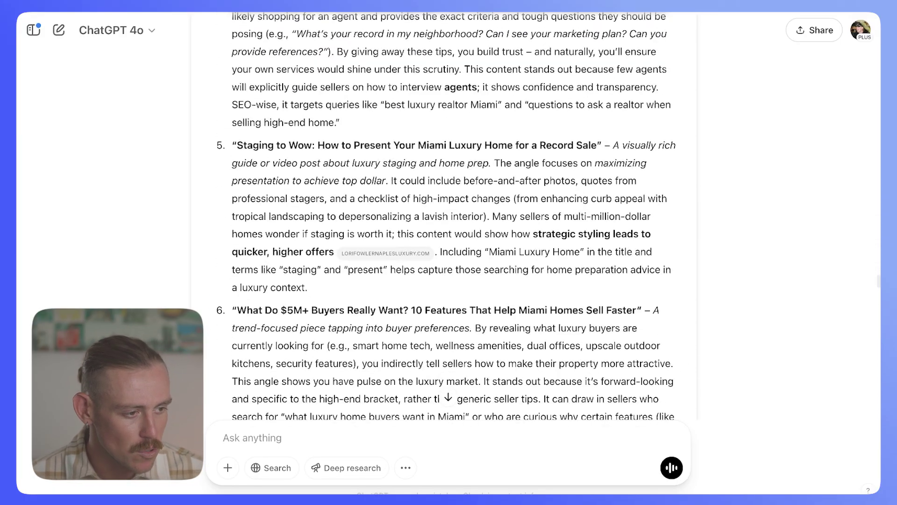
{"action": "scroll", "coordinate": [449, 215], "scroll_direction": "down", "scroll_amount": 8}
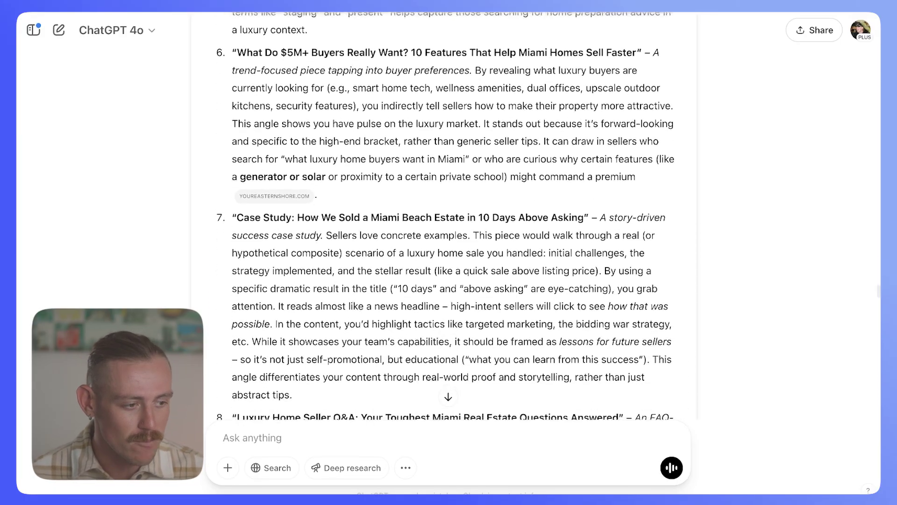
{"action": "scroll", "coordinate": [444, 216], "scroll_direction": "down", "scroll_amount": 4}
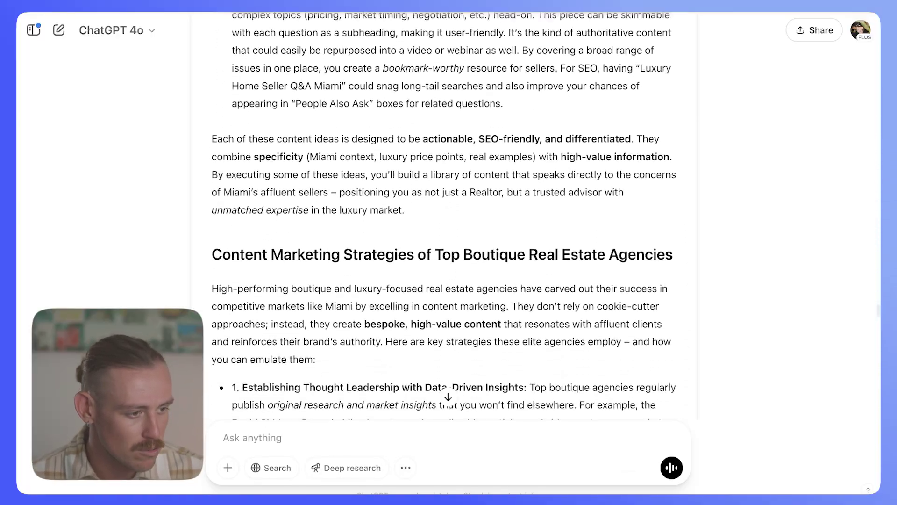
Skim the content marketing strategies of top boutique real estate agencies and examine the report's closing list of sources.
{"action": "scroll", "coordinate": [444, 216], "scroll_direction": "down", "scroll_amount": 15}
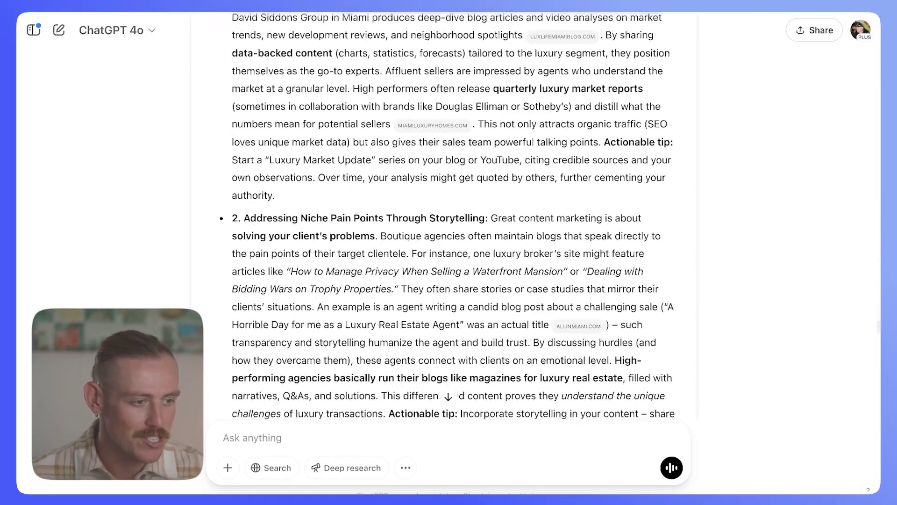
{"action": "scroll", "coordinate": [444, 216], "scroll_direction": "down", "scroll_amount": 15}
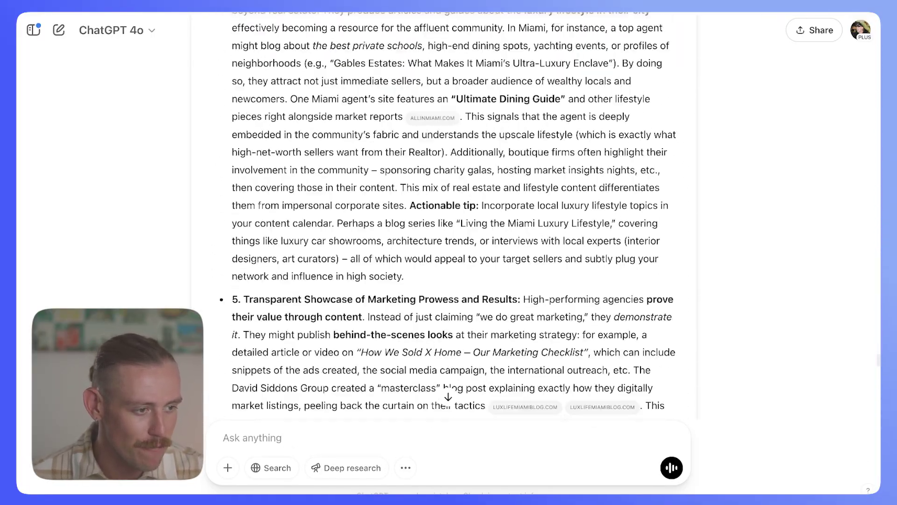
{"action": "scroll", "coordinate": [445, 216], "scroll_direction": "down", "scroll_amount": 15}
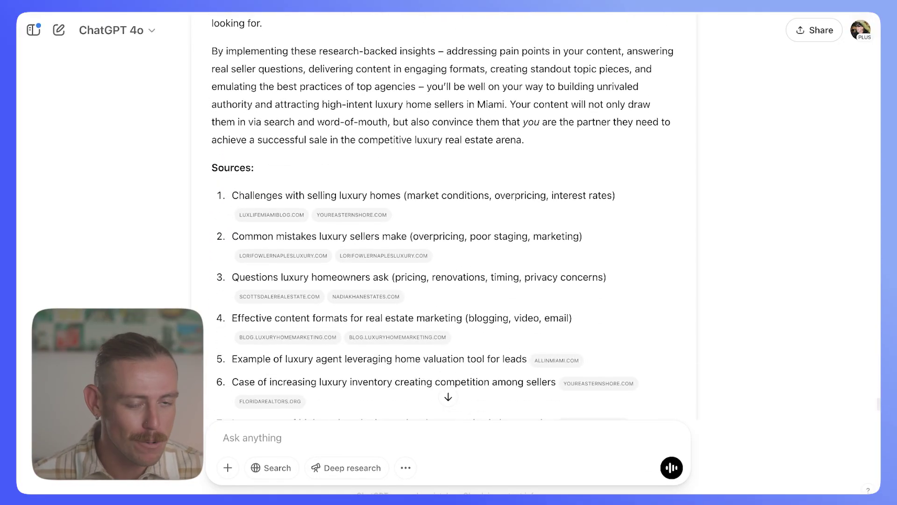
{"action": "scroll", "coordinate": [379, 309], "scroll_direction": "down", "scroll_amount": 1}
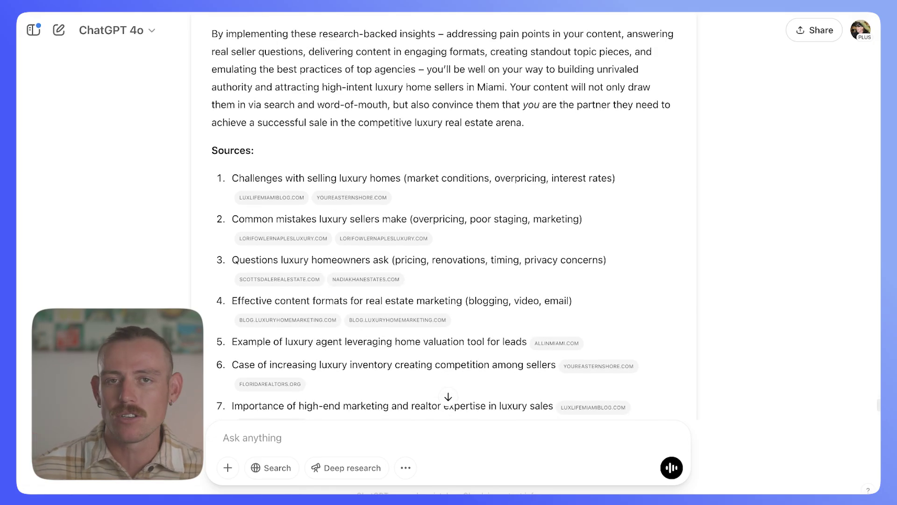
{"action": "scroll", "coordinate": [444, 215], "scroll_direction": "down", "scroll_amount": 2}
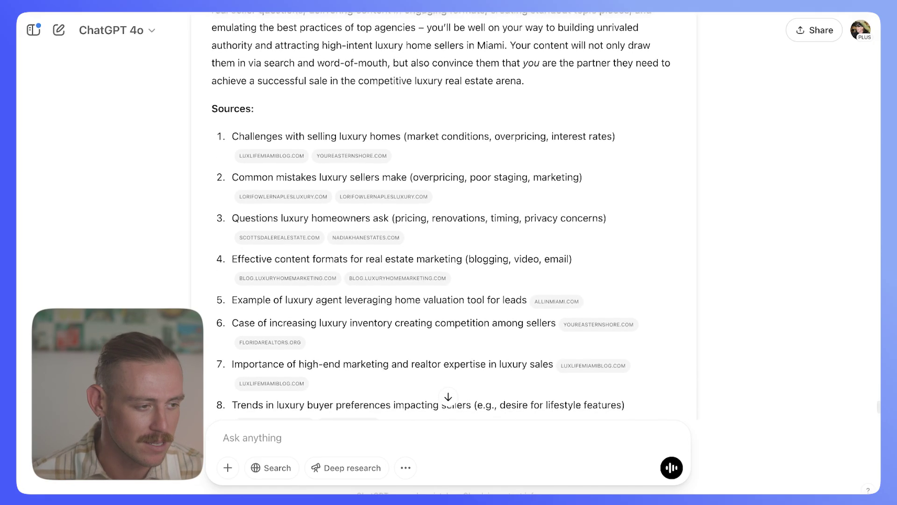
{"action": "mouse_move", "coordinate": [559, 295]}
{"action": "scroll", "coordinate": [560, 299], "scroll_direction": "down", "scroll_amount": 4}
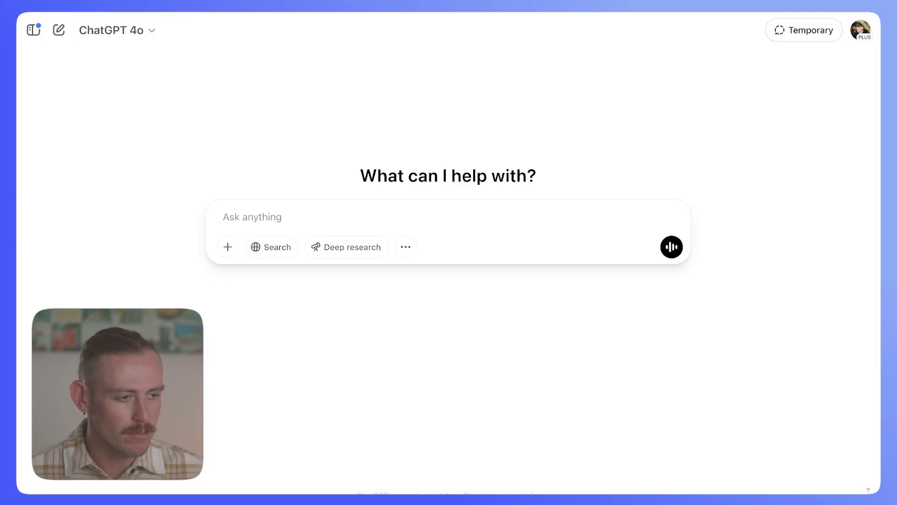
Submit a deep research prompt on the market for a done-for-you automation setup service for coaches, consultants and solopreneurs, covering Target Market through Industry Trends.
{"action": "key", "text": "super+v"}
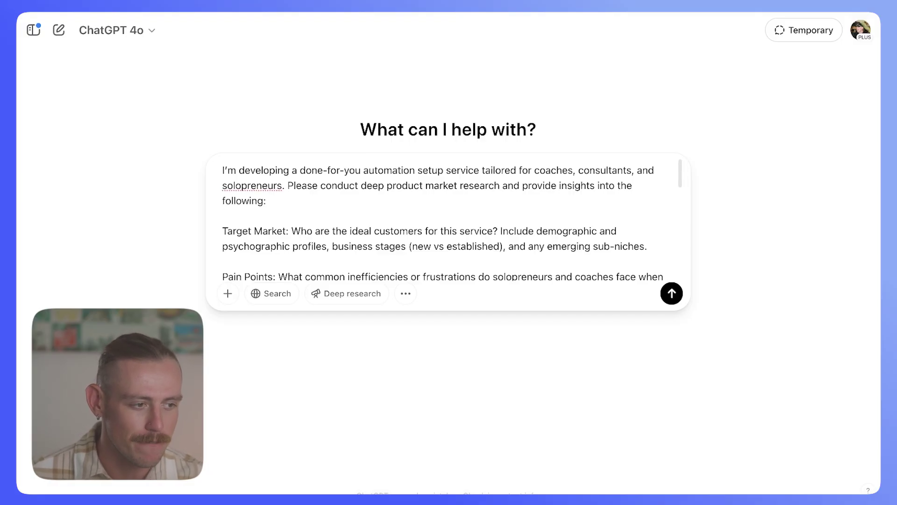
{"action": "scroll", "coordinate": [452, 218], "scroll_direction": "down", "scroll_amount": 2}
{"action": "scroll", "coordinate": [442, 219], "scroll_direction": "down", "scroll_amount": 5}
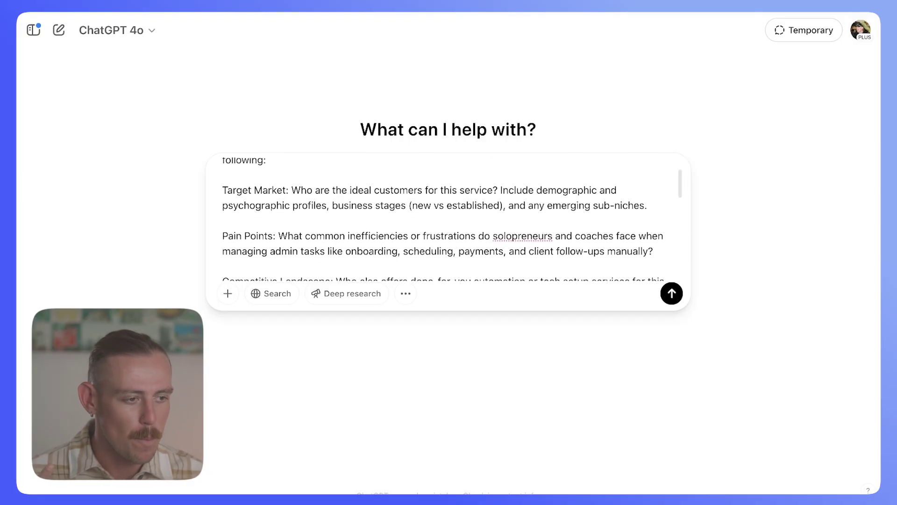
{"action": "scroll", "coordinate": [443, 220], "scroll_direction": "down", "scroll_amount": 6}
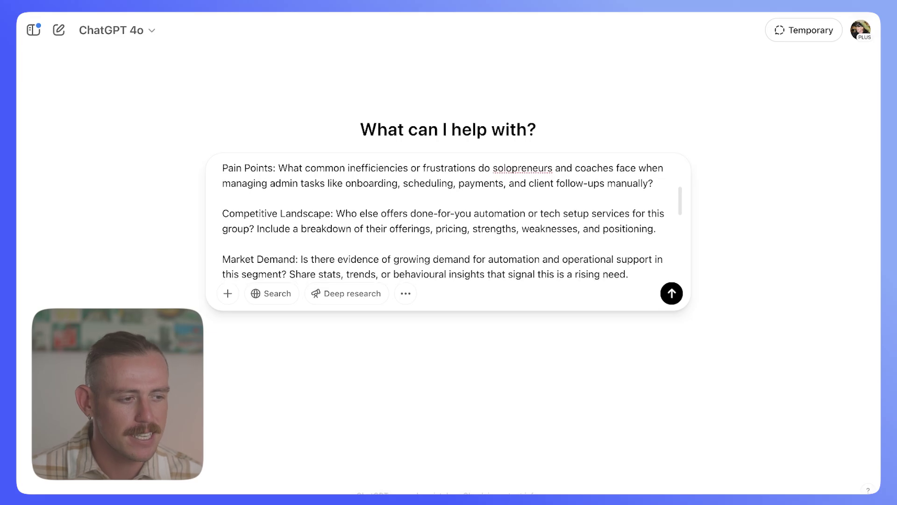
{"action": "scroll", "coordinate": [443, 220], "scroll_direction": "down", "scroll_amount": 6}
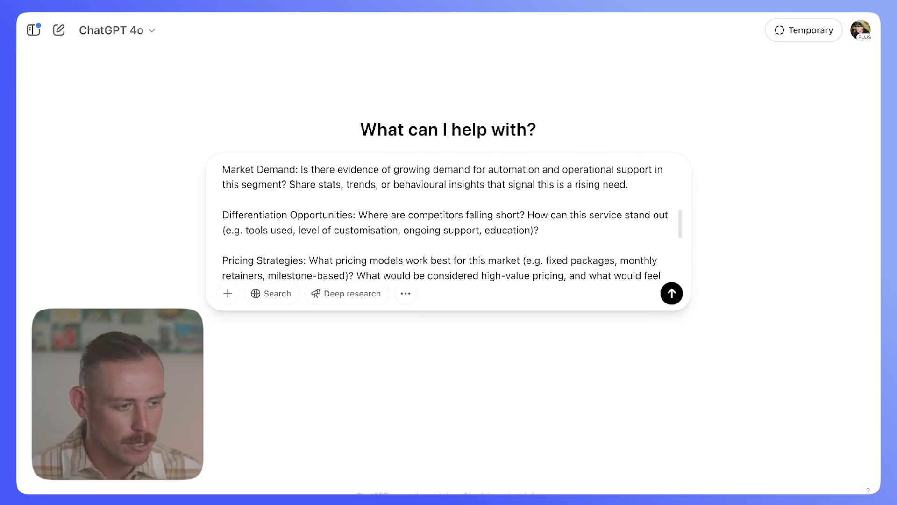
{"action": "scroll", "coordinate": [443, 220], "scroll_direction": "down", "scroll_amount": 3}
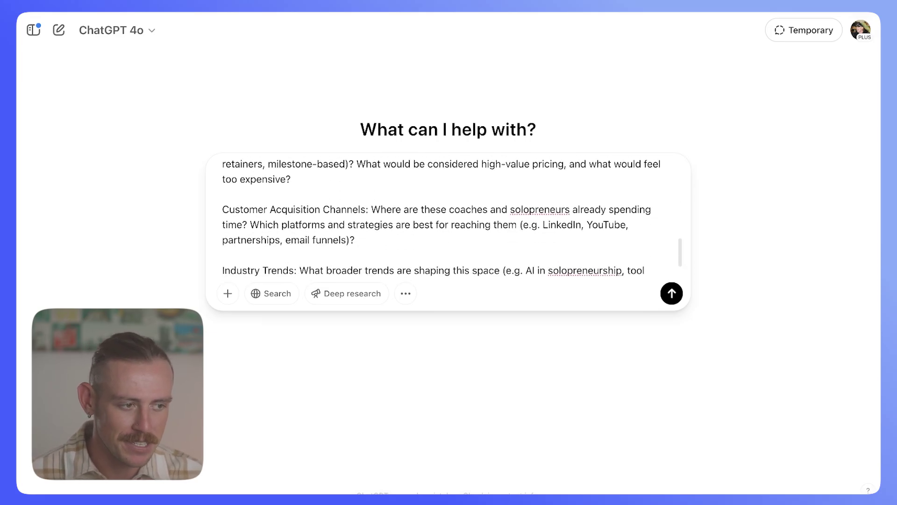
{"action": "scroll", "coordinate": [443, 219], "scroll_direction": "down", "scroll_amount": 3}
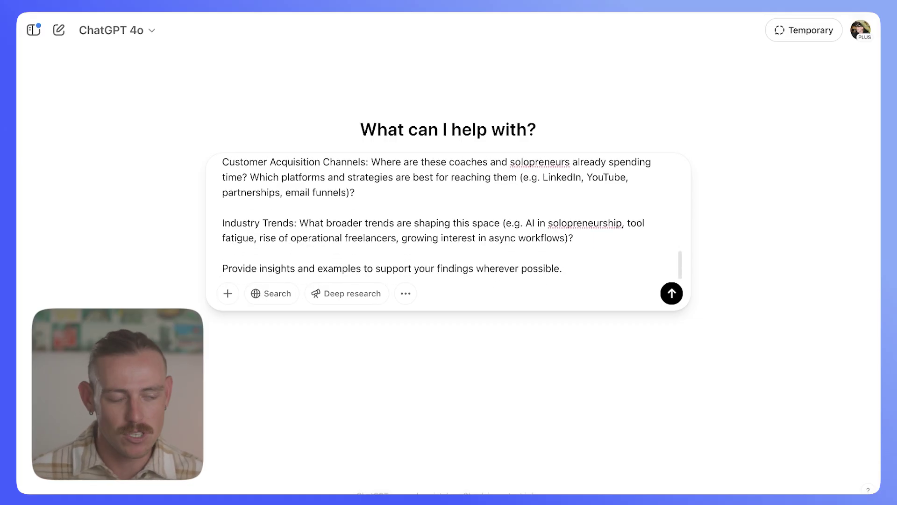
{"action": "left_click", "coordinate": [364, 295]}
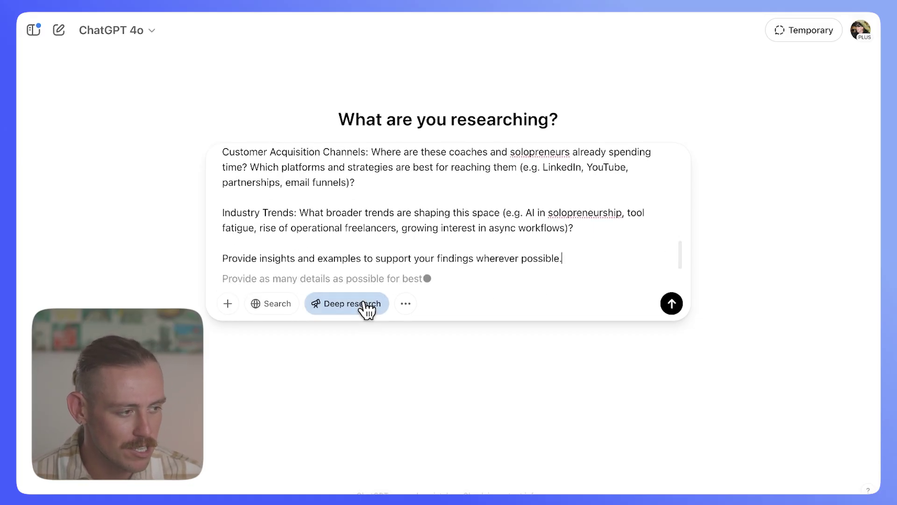
{"action": "left_click", "coordinate": [672, 304]}
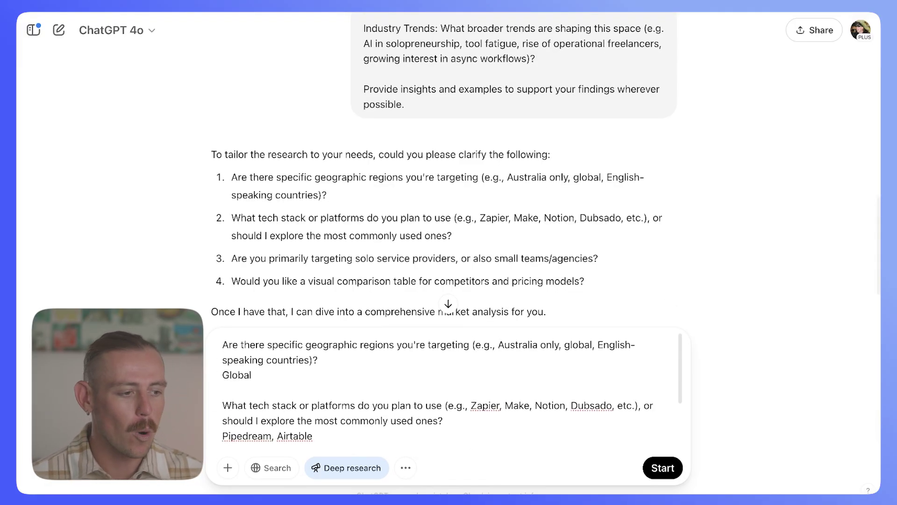
Answer the clarifying questions with "Global", "Pipedream, Airtable", "Both" and "Yes please", quoting each question, and start the research.
{"action": "scroll", "coordinate": [438, 387], "scroll_direction": "down", "scroll_amount": 2}
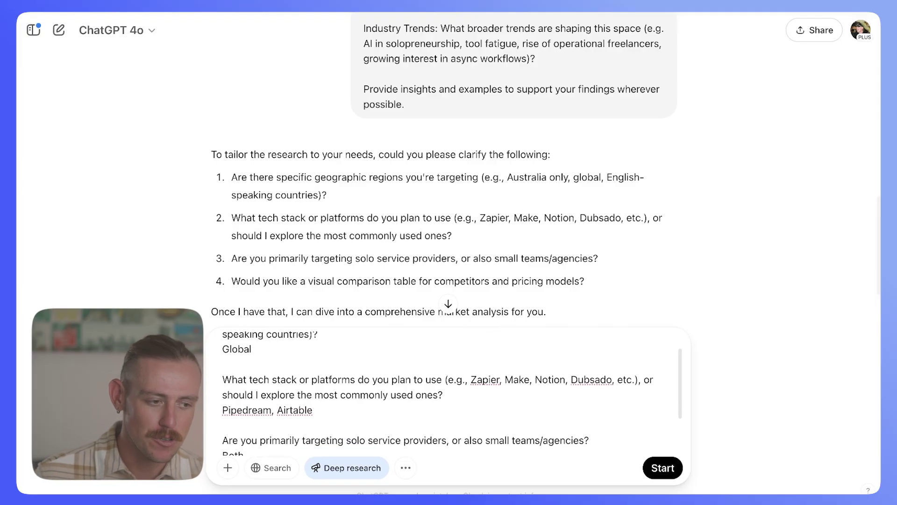
{"action": "scroll", "coordinate": [452, 393], "scroll_direction": "down", "scroll_amount": 3}
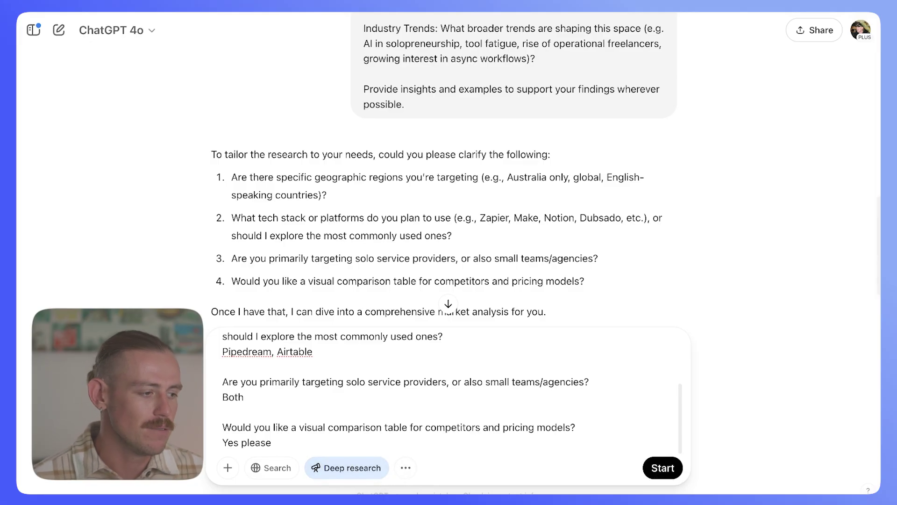
{"action": "left_click", "coordinate": [654, 471]}
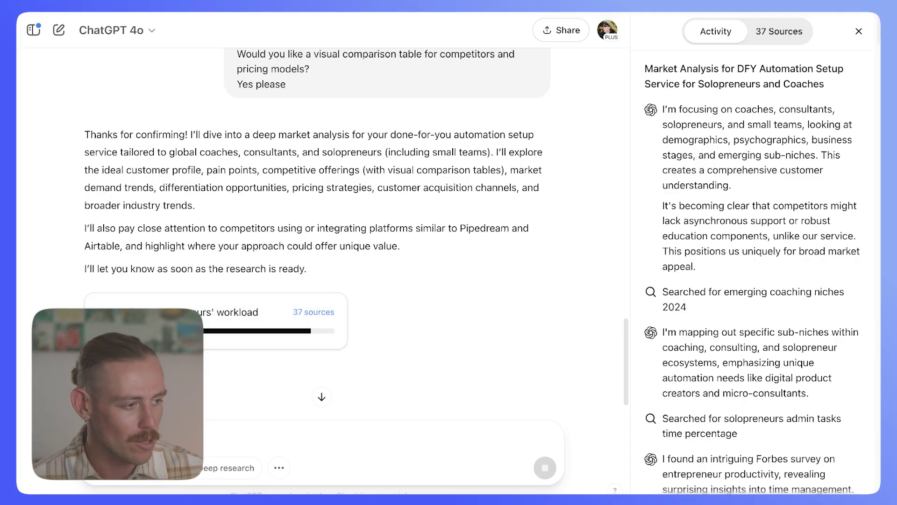
Review the report's "Target Market" and "Pain Points and Frustrations" sections, highlighting the "Target Market" heading and the "Business Stage" label.
{"action": "scroll", "coordinate": [752, 275], "scroll_direction": "down", "scroll_amount": 5}
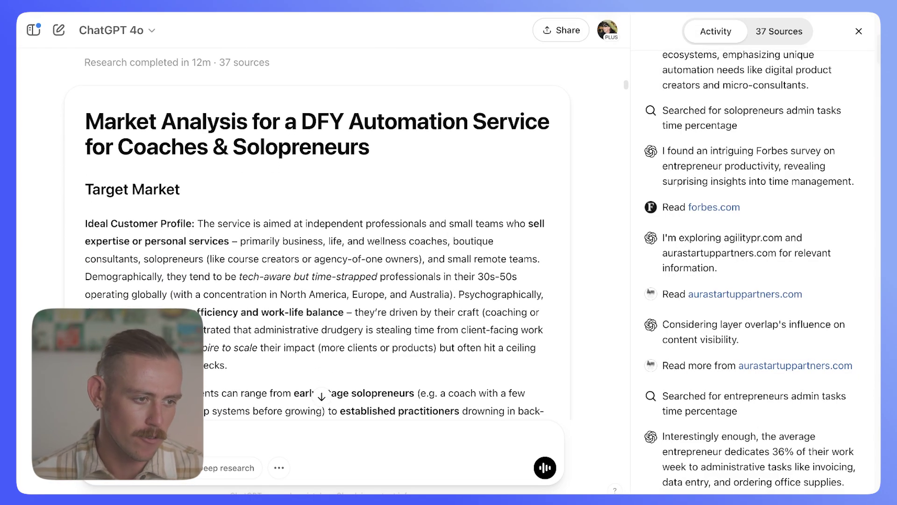
{"action": "scroll", "coordinate": [317, 233], "scroll_direction": "down", "scroll_amount": 1}
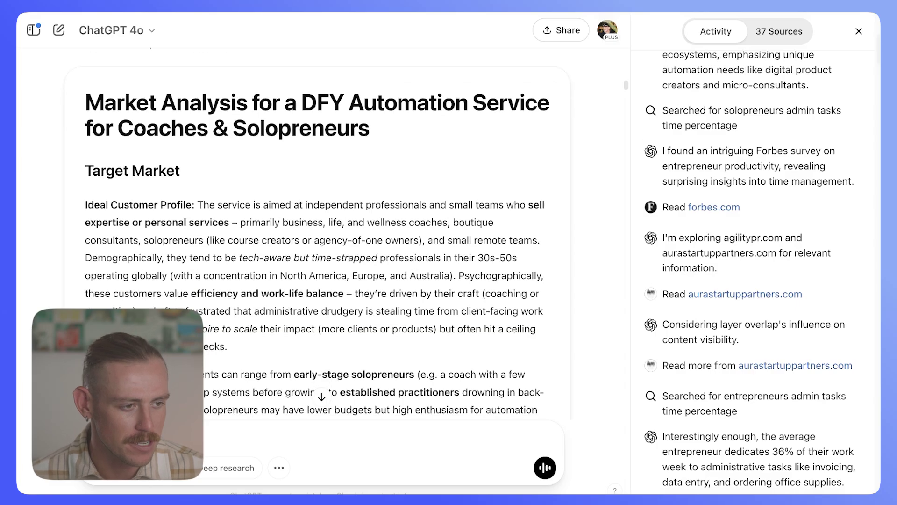
{"action": "left_click_drag", "start_coordinate": [180, 171], "coordinate": [85, 170]}
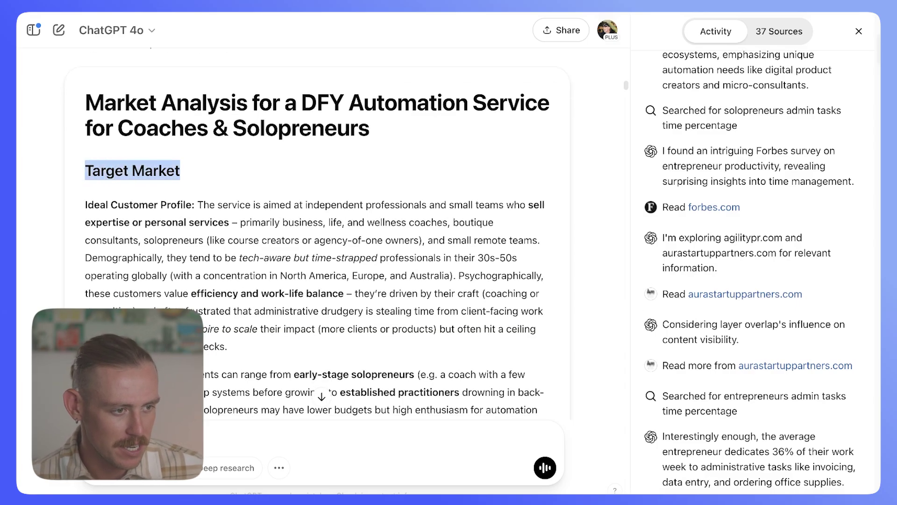
{"action": "scroll", "coordinate": [317, 233], "scroll_direction": "down", "scroll_amount": 5}
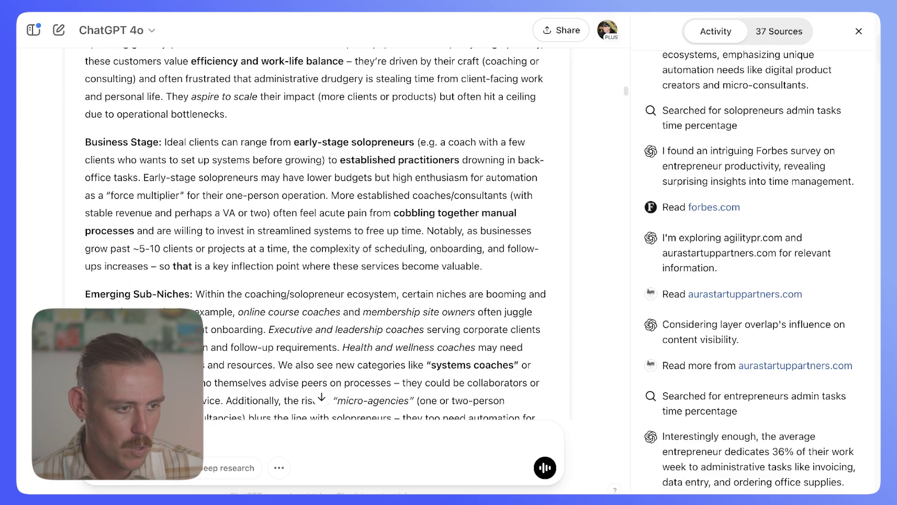
{"action": "left_click_drag", "start_coordinate": [159, 142], "coordinate": [92, 142]}
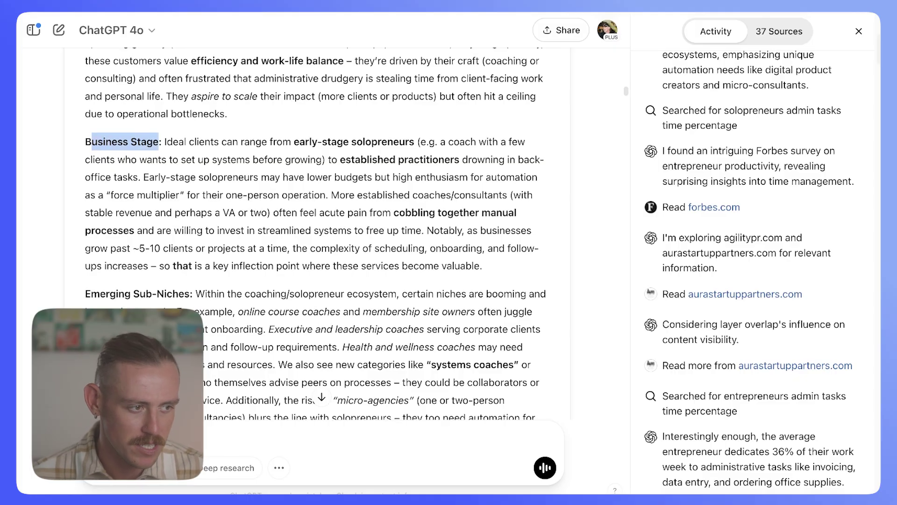
{"action": "scroll", "coordinate": [316, 233], "scroll_direction": "down", "scroll_amount": 1}
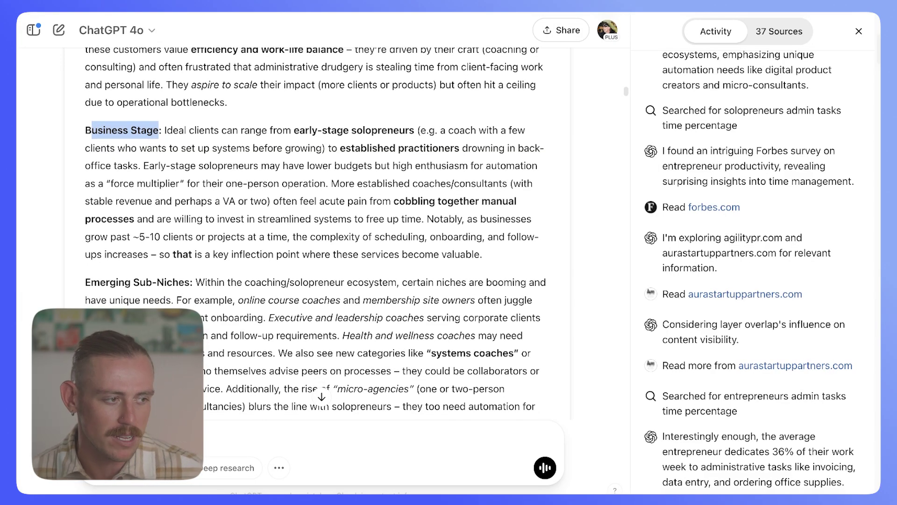
{"action": "scroll", "coordinate": [315, 229], "scroll_direction": "down", "scroll_amount": 6}
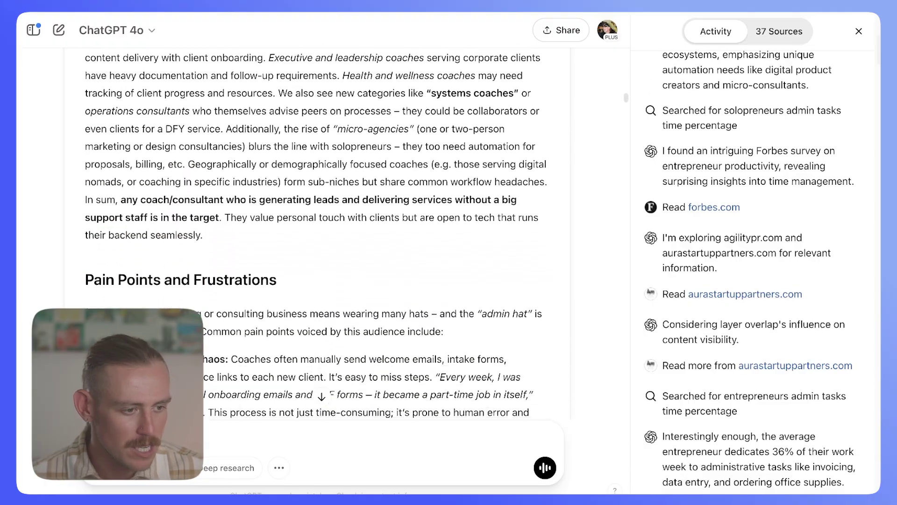
{"action": "scroll", "coordinate": [315, 234], "scroll_direction": "down", "scroll_amount": 9}
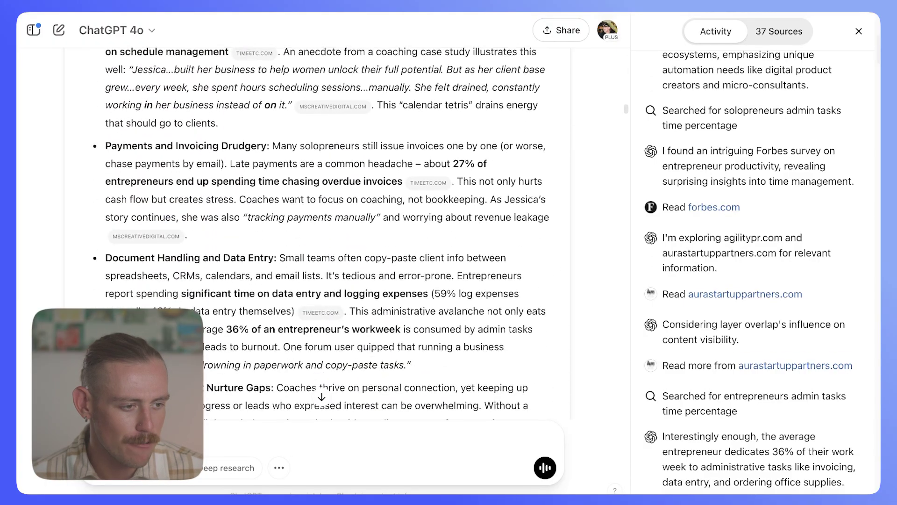
Highlight the "Competitive Landscape" heading and examine the CoachingFunnels.co row of the competitor table across to its Market Positioning column.
{"action": "scroll", "coordinate": [315, 233], "scroll_direction": "down", "scroll_amount": 17}
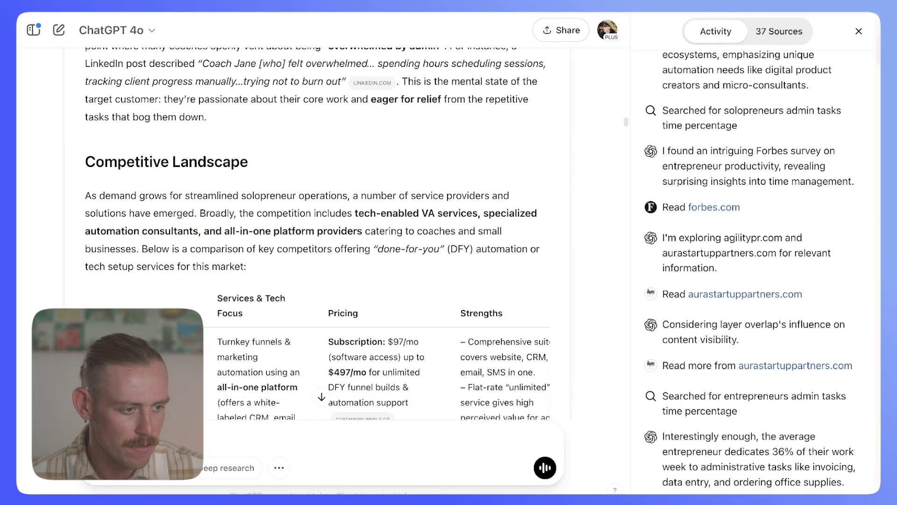
{"action": "scroll", "coordinate": [317, 234], "scroll_direction": "down", "scroll_amount": 1}
{"action": "left_click_drag", "start_coordinate": [248, 127], "coordinate": [84, 127]}
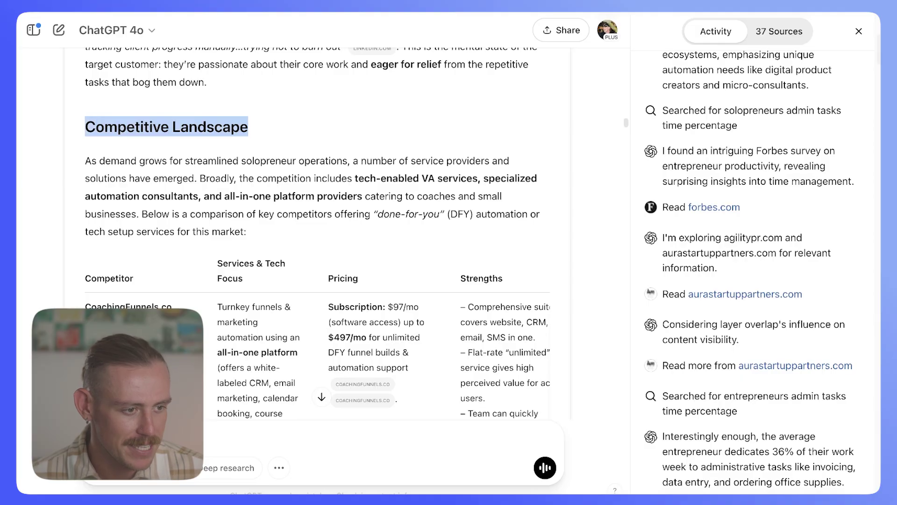
{"action": "scroll", "coordinate": [84, 126], "scroll_direction": "down", "scroll_amount": 2}
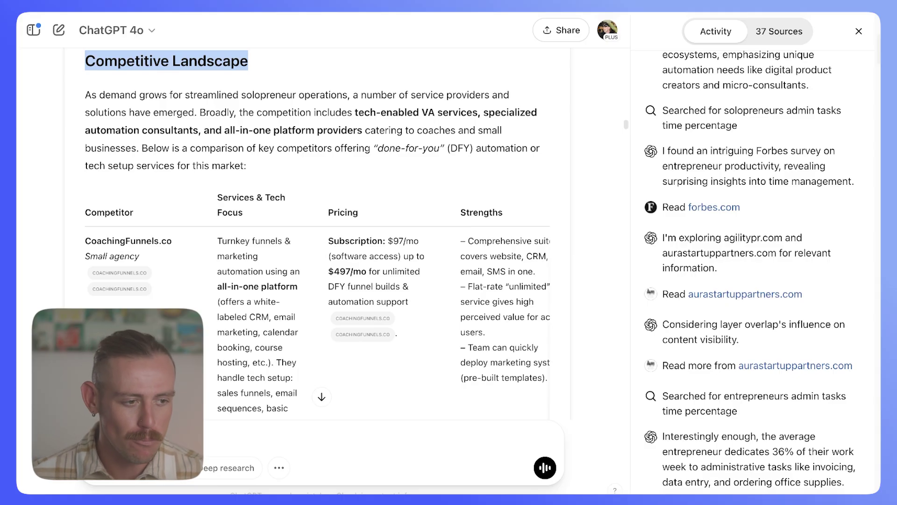
{"action": "scroll", "coordinate": [317, 233], "scroll_direction": "down", "scroll_amount": 1}
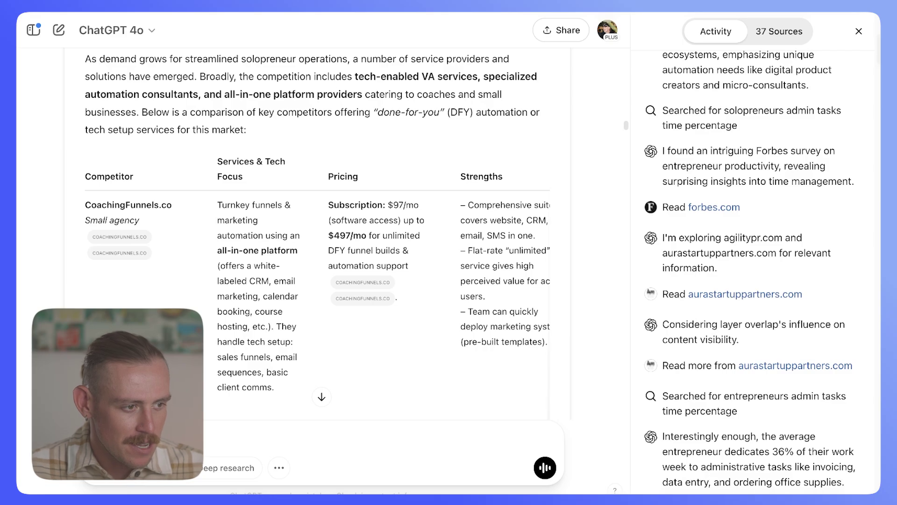
{"action": "scroll", "coordinate": [318, 220], "scroll_direction": "down", "scroll_amount": 1}
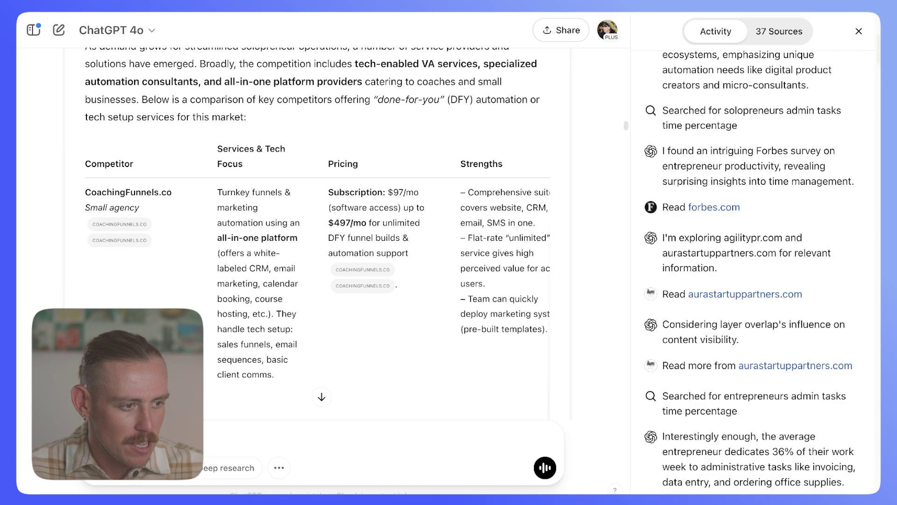
{"action": "scroll", "coordinate": [318, 219], "scroll_direction": "down", "scroll_amount": 1}
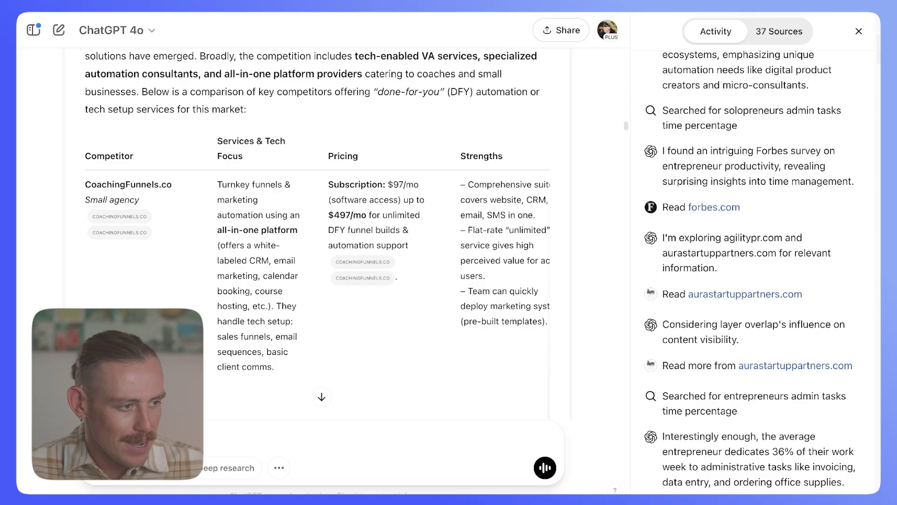
{"action": "scroll", "coordinate": [318, 253], "scroll_direction": "right", "scroll_amount": 5}
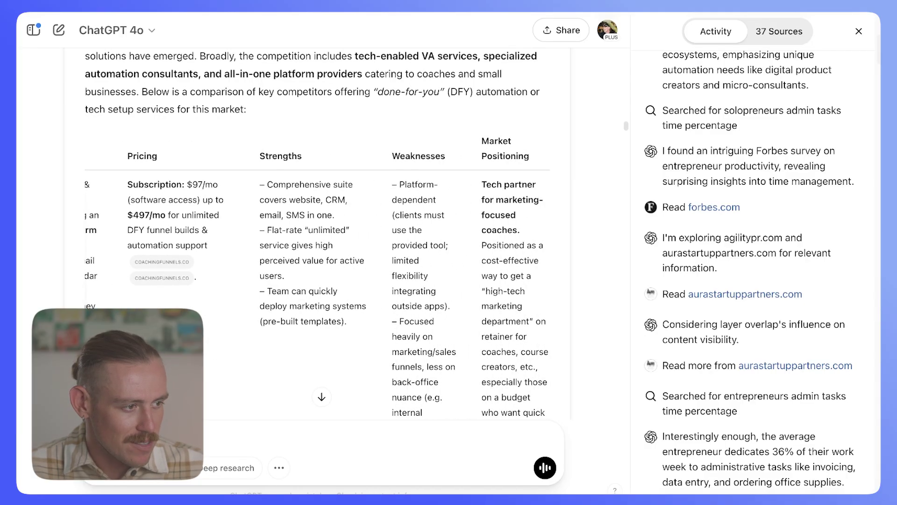
Examine the competitor table's remaining rows, from Automation Agency through XRay Tech to MS Creative Digital, and the "Other alternatives" paragraph.
{"action": "scroll", "coordinate": [318, 233], "scroll_direction": "down", "scroll_amount": 5}
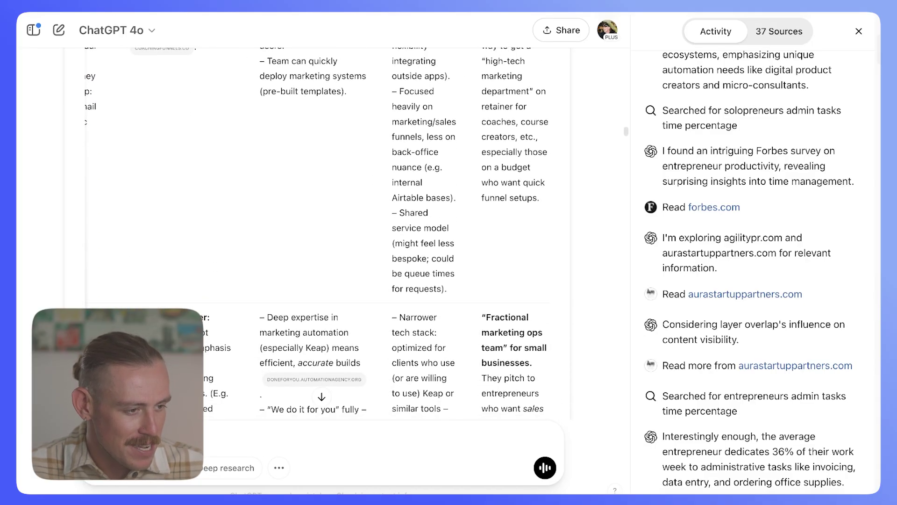
{"action": "scroll", "coordinate": [318, 234], "scroll_direction": "left", "scroll_amount": 5}
{"action": "scroll", "coordinate": [318, 234], "scroll_direction": "down", "scroll_amount": 10}
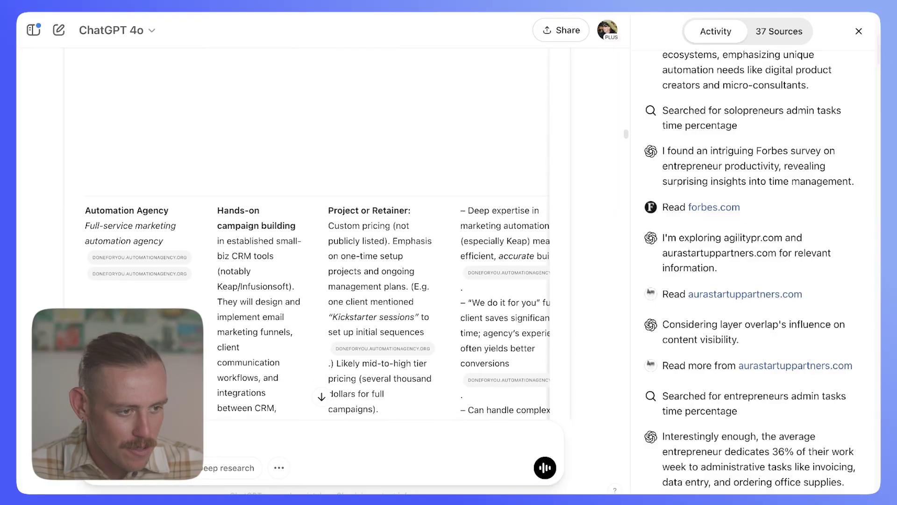
{"action": "scroll", "coordinate": [318, 233], "scroll_direction": "down", "scroll_amount": 4}
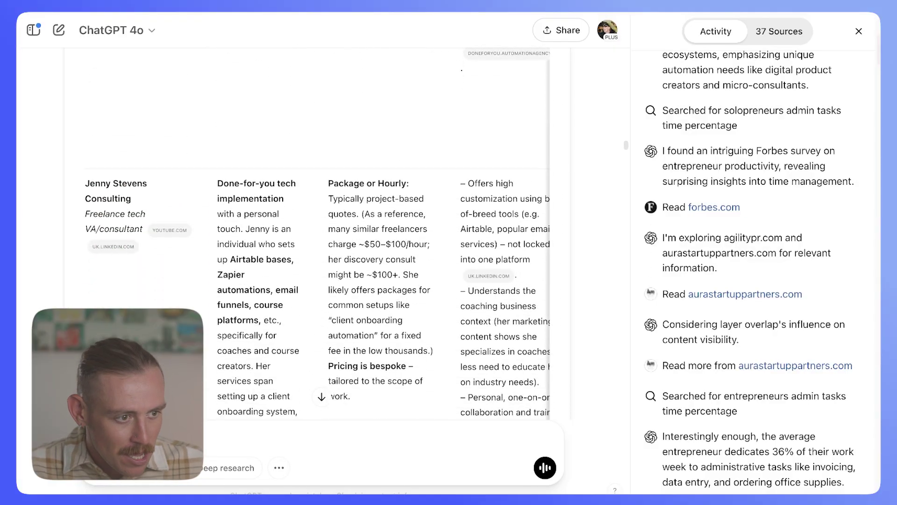
{"action": "scroll", "coordinate": [318, 234], "scroll_direction": "down", "scroll_amount": 10}
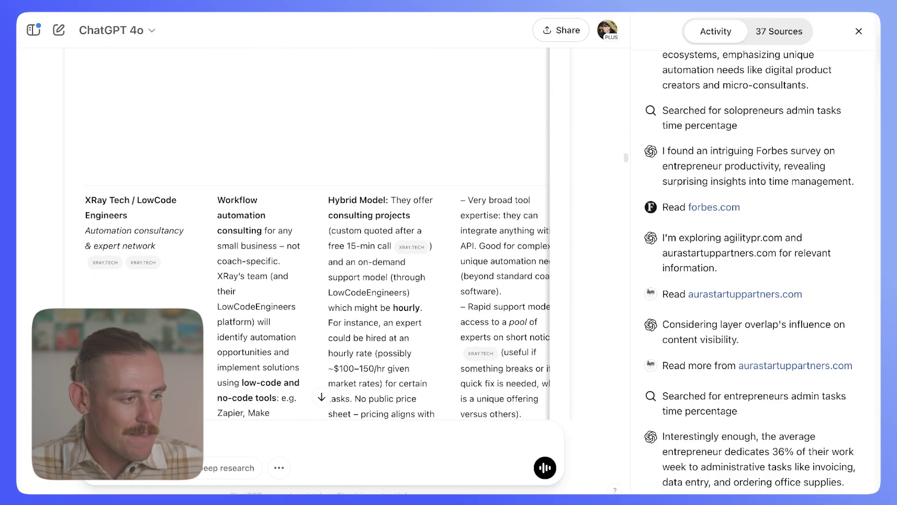
{"action": "scroll", "coordinate": [318, 234], "scroll_direction": "down", "scroll_amount": 10}
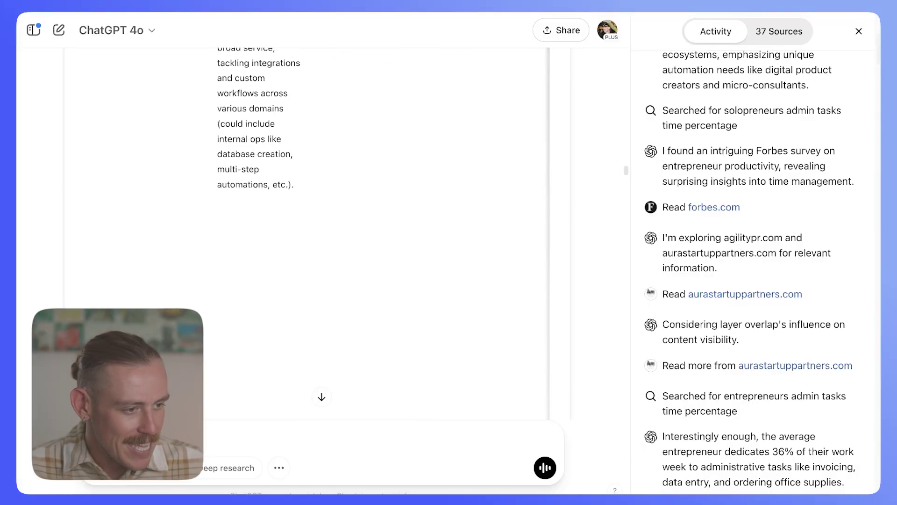
{"action": "scroll", "coordinate": [318, 233], "scroll_direction": "down", "scroll_amount": 1}
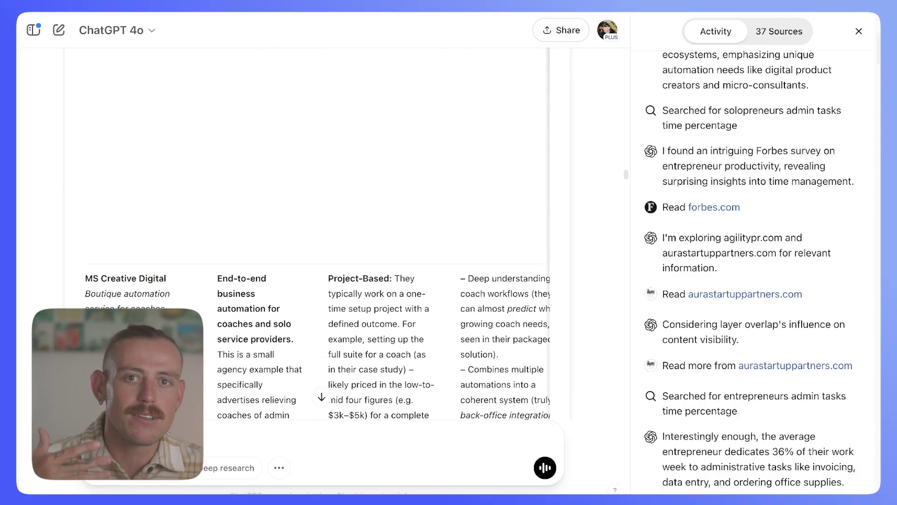
{"action": "scroll", "coordinate": [318, 234], "scroll_direction": "down", "scroll_amount": 13}
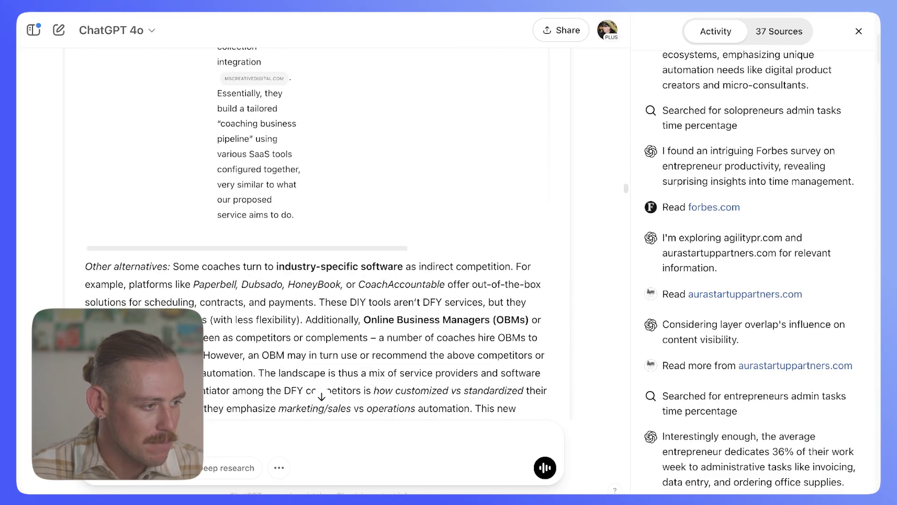
Skim the "Market Demand Indicators" and "Differentiation Opportunities" sections of the report.
{"action": "scroll", "coordinate": [318, 233], "scroll_direction": "down", "scroll_amount": 5}
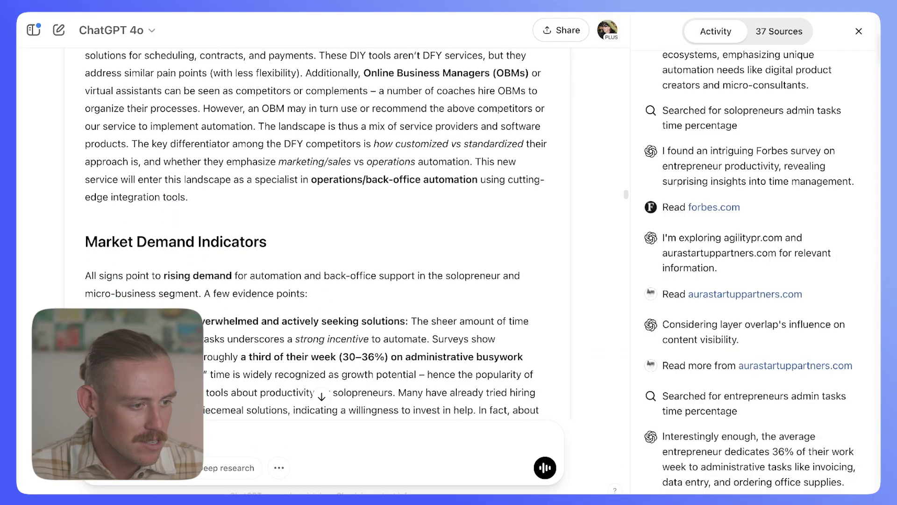
{"action": "scroll", "coordinate": [318, 234], "scroll_direction": "down", "scroll_amount": 3}
{"action": "scroll", "coordinate": [318, 234], "scroll_direction": "down", "scroll_amount": 20}
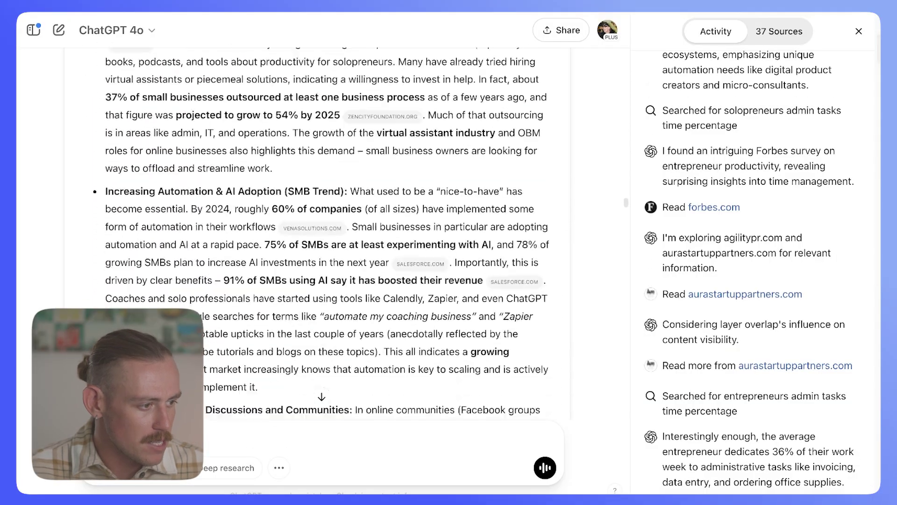
{"action": "scroll", "coordinate": [317, 233], "scroll_direction": "down", "scroll_amount": 9}
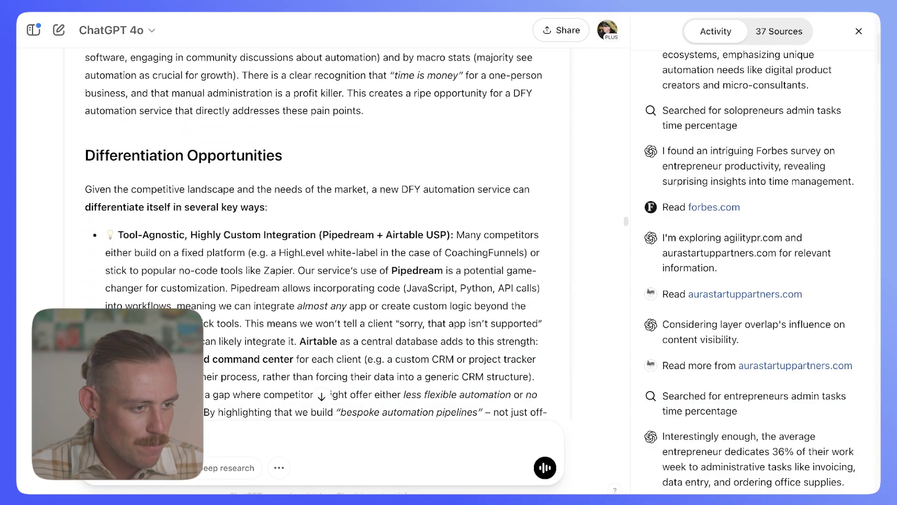
{"action": "scroll", "coordinate": [318, 234], "scroll_direction": "down", "scroll_amount": 11}
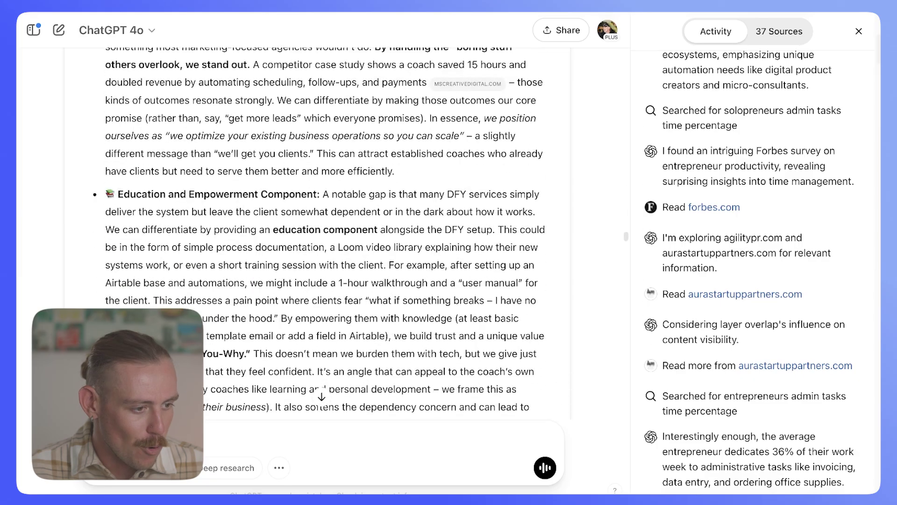
Review the "Pricing Strategies" section, covering the tiered packages, subscription pricing and what makes pricing seem overpriced.
{"action": "scroll", "coordinate": [317, 234], "scroll_direction": "down", "scroll_amount": 14}
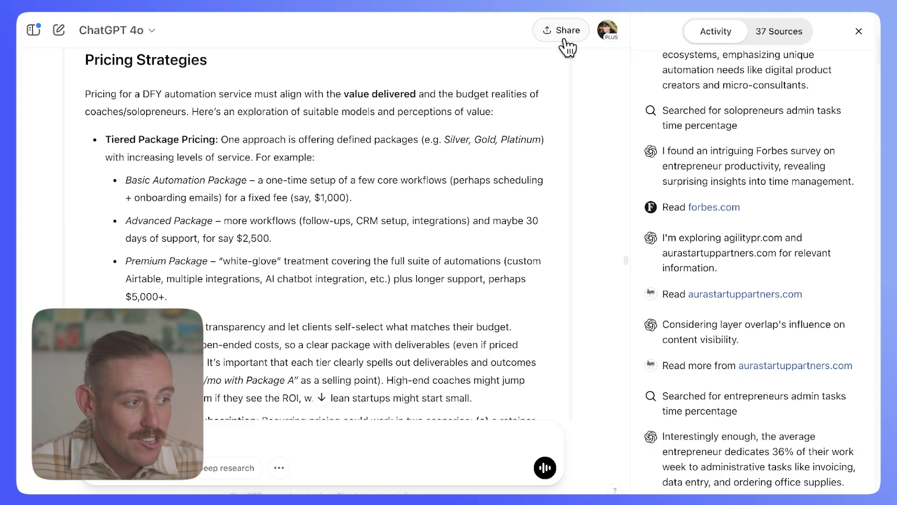
{"action": "scroll", "coordinate": [318, 234], "scroll_direction": "down", "scroll_amount": 3}
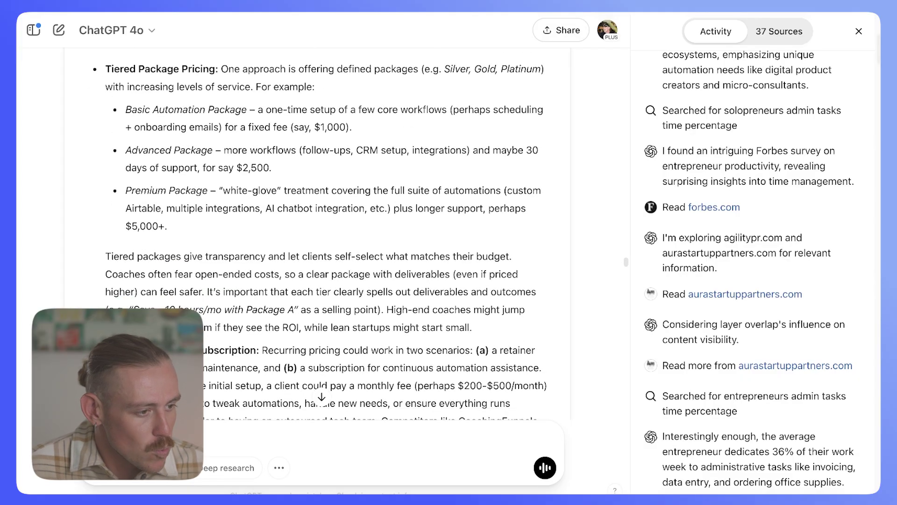
{"action": "scroll", "coordinate": [317, 234], "scroll_direction": "down", "scroll_amount": 4}
{"action": "scroll", "coordinate": [318, 234], "scroll_direction": "down", "scroll_amount": 10}
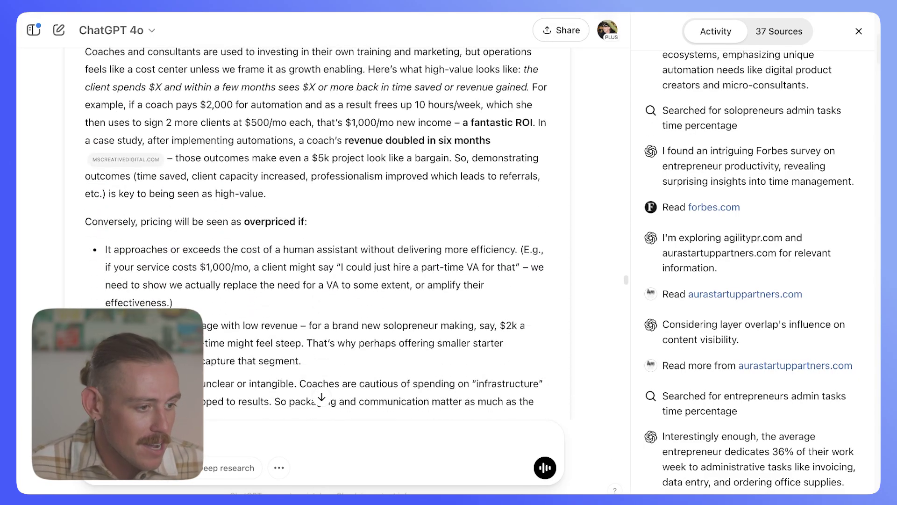
{"action": "scroll", "coordinate": [318, 234], "scroll_direction": "down", "scroll_amount": 6}
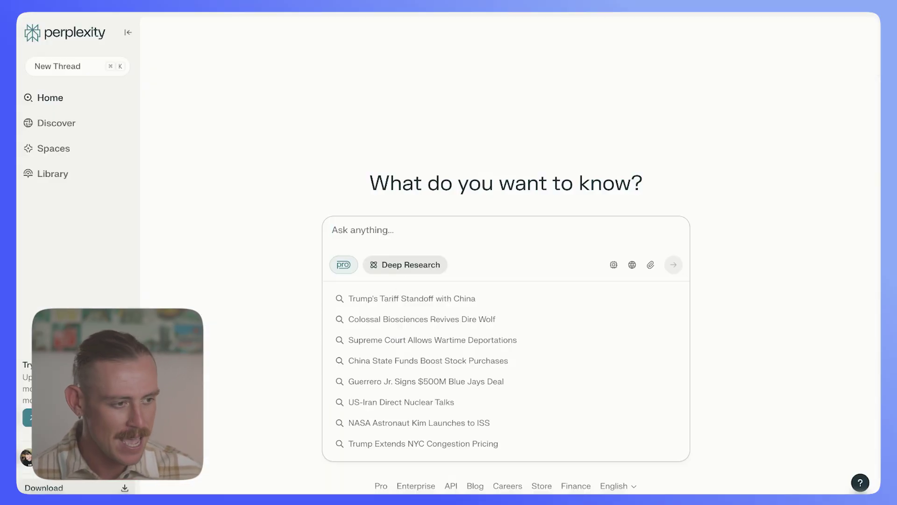
In Perplexity, submit a Deep Research prompt for the top three 2025 B2B marketing strategies for a consultancy targeting mid-sized finance businesses.
{"action": "type", "text": "Act as a B2B marketing strategist. Conduct research and generate a report for a service-based consultancy targeting mid-sized businesses in the finance sector. Based on current industry data, expert analysis, and emerging market trends, what are the top three B2B marketing strategies for 2025 that we should consider adopting? Please provide a summary of each trend, explain why it’s gaining traction, and outline how service-based businesses can realistically apply it to stand out in a competitive market. Include expert commentary or predicted impact where available."}
{"action": "left_click", "coordinate": [397, 312]}
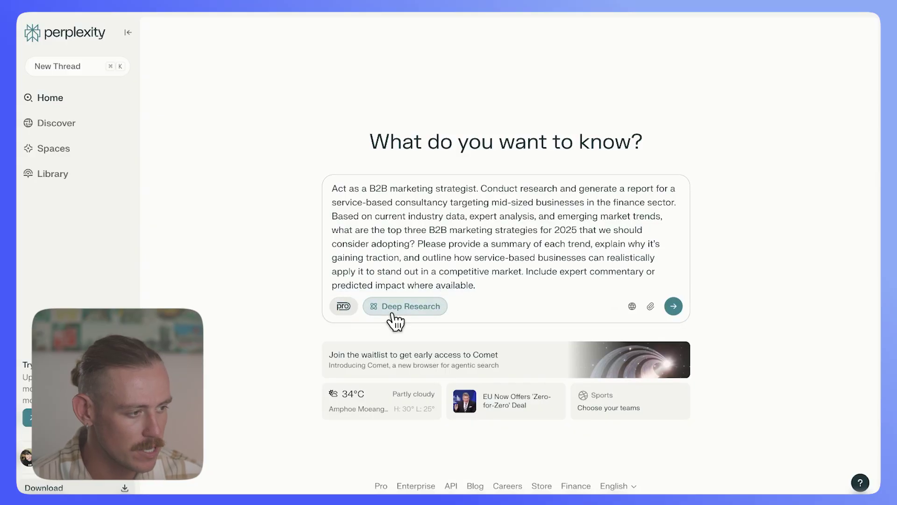
{"action": "left_click", "coordinate": [673, 306]}
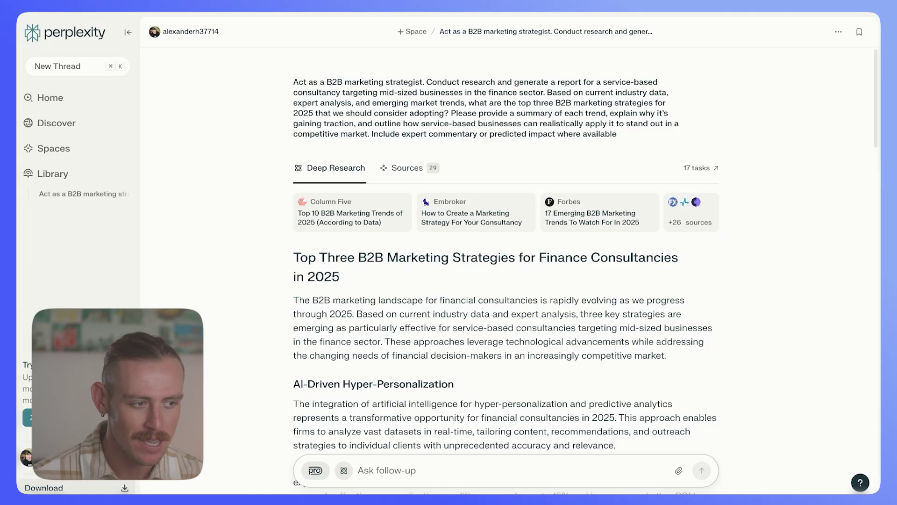
Look through the Perplexity report's sources, return to the report and open its list of research tasks.
{"action": "left_click", "coordinate": [425, 171]}
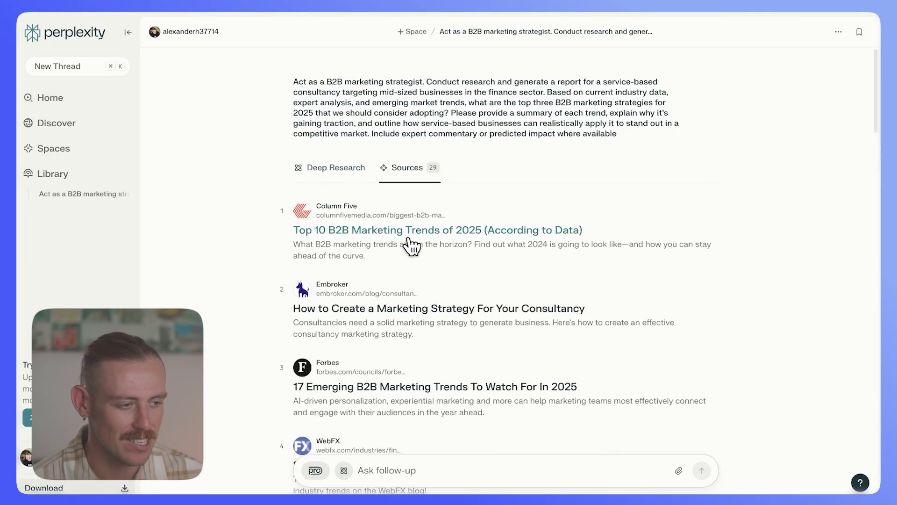
{"action": "scroll", "coordinate": [409, 245], "scroll_direction": "down", "scroll_amount": 2}
{"action": "left_click", "coordinate": [360, 108]}
{"action": "scroll", "coordinate": [537, 141], "scroll_direction": "up", "scroll_amount": 2}
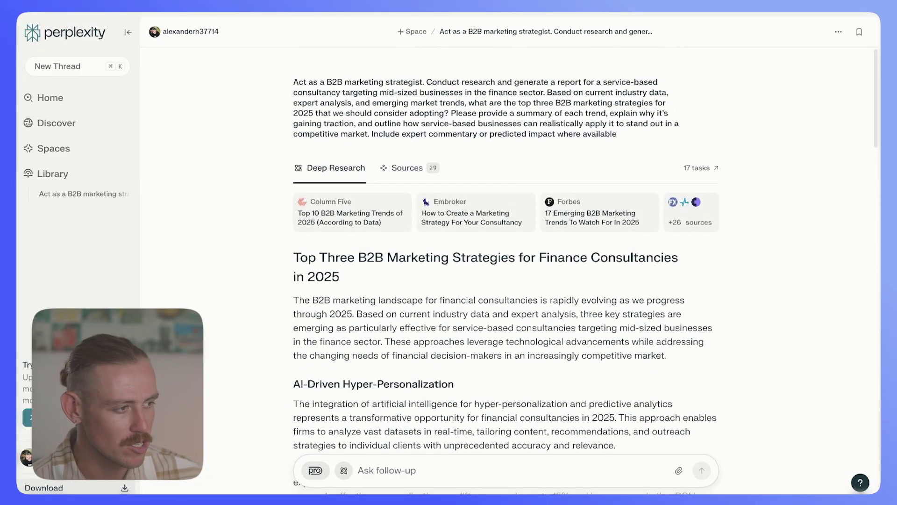
{"action": "left_click", "coordinate": [707, 169]}
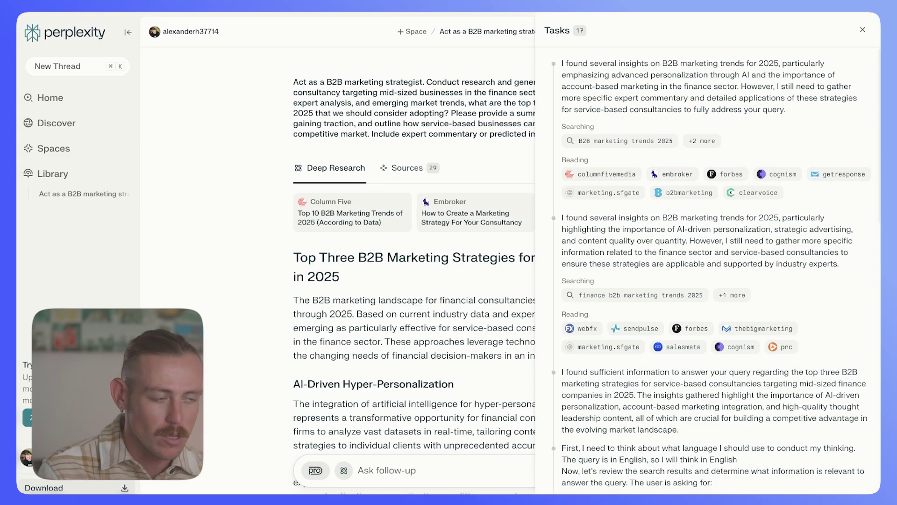
Close the research task list and read the Perplexity report through its AI personalization, quality content and video marketing strategies to the conclusion.
{"action": "left_click", "coordinate": [863, 29]}
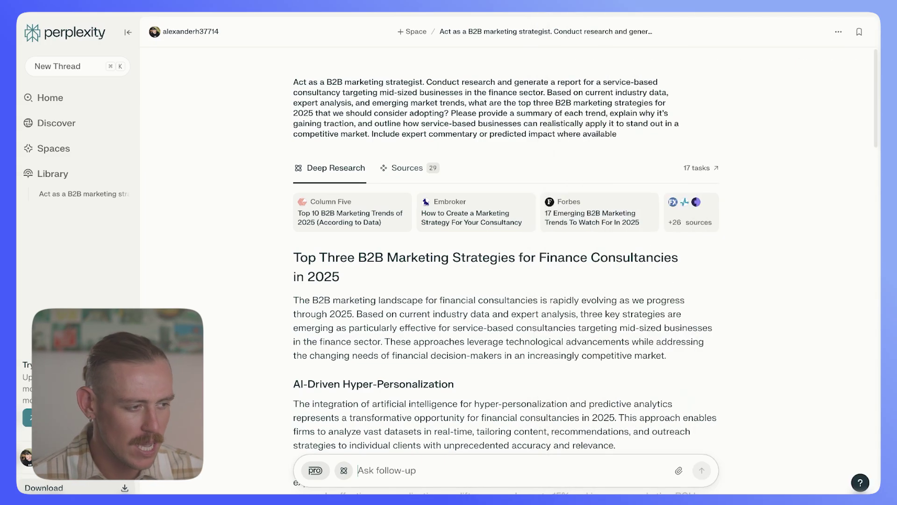
{"action": "scroll", "coordinate": [505, 281], "scroll_direction": "down", "scroll_amount": 2}
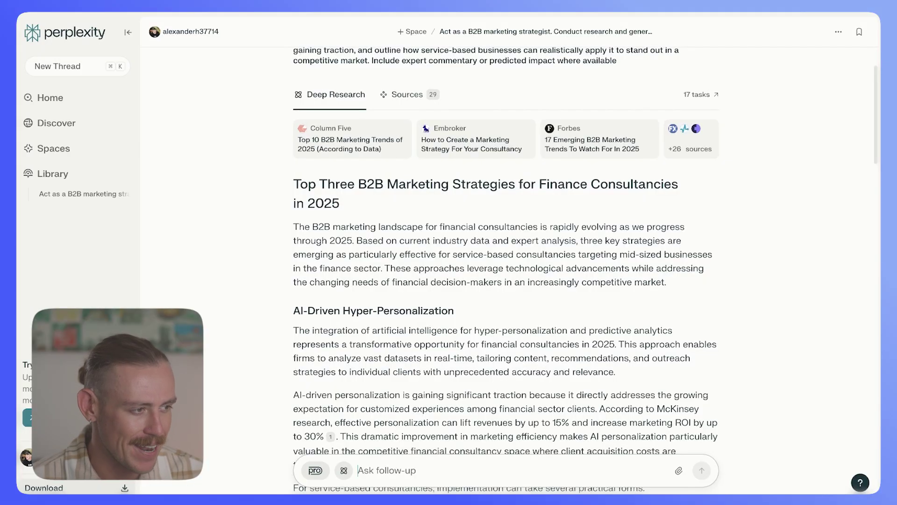
{"action": "scroll", "coordinate": [506, 270], "scroll_direction": "down", "scroll_amount": 3}
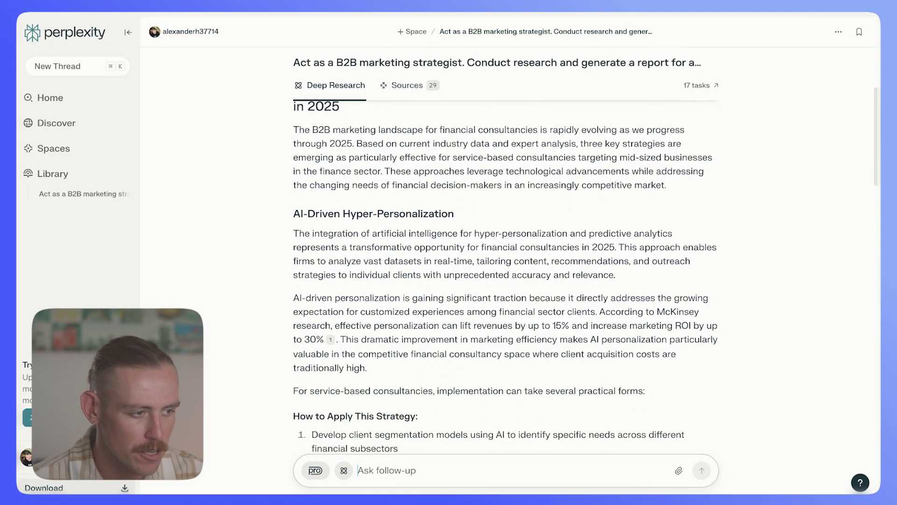
{"action": "scroll", "coordinate": [505, 281], "scroll_direction": "down", "scroll_amount": 4}
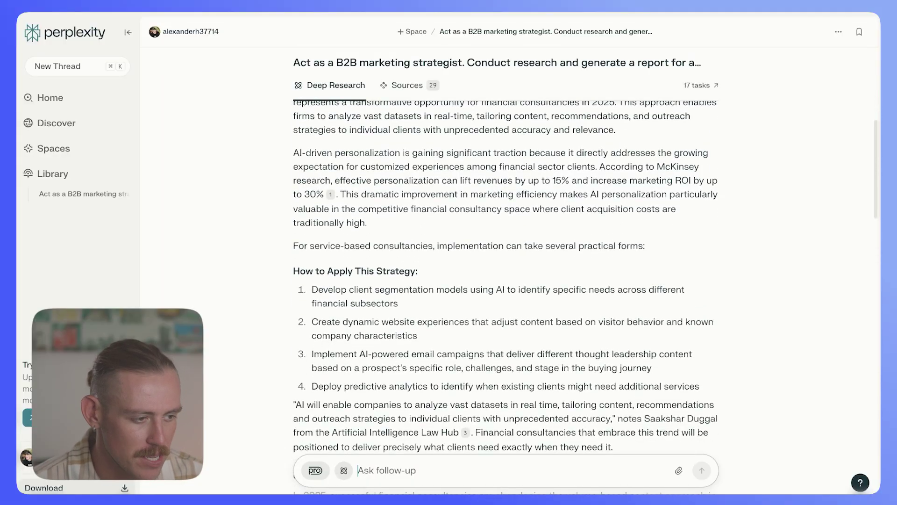
{"action": "scroll", "coordinate": [505, 281], "scroll_direction": "down", "scroll_amount": 7}
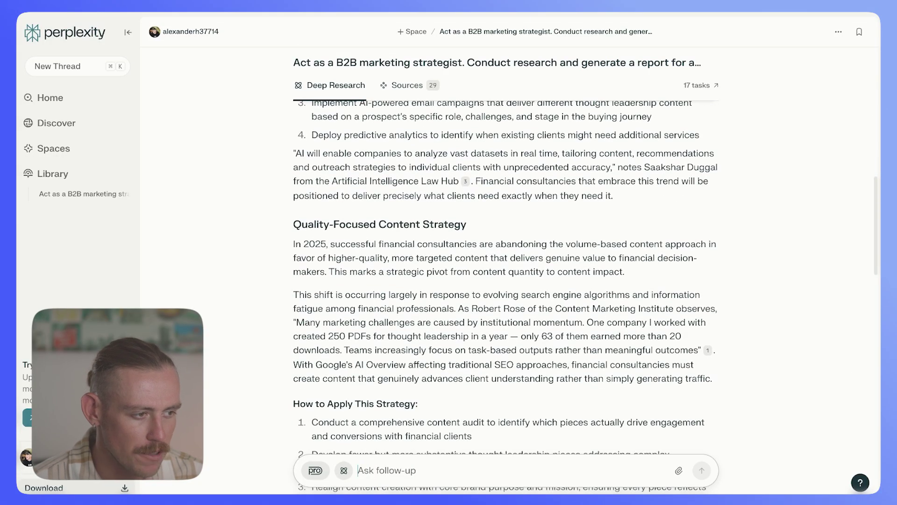
{"action": "scroll", "coordinate": [506, 280], "scroll_direction": "down", "scroll_amount": 7}
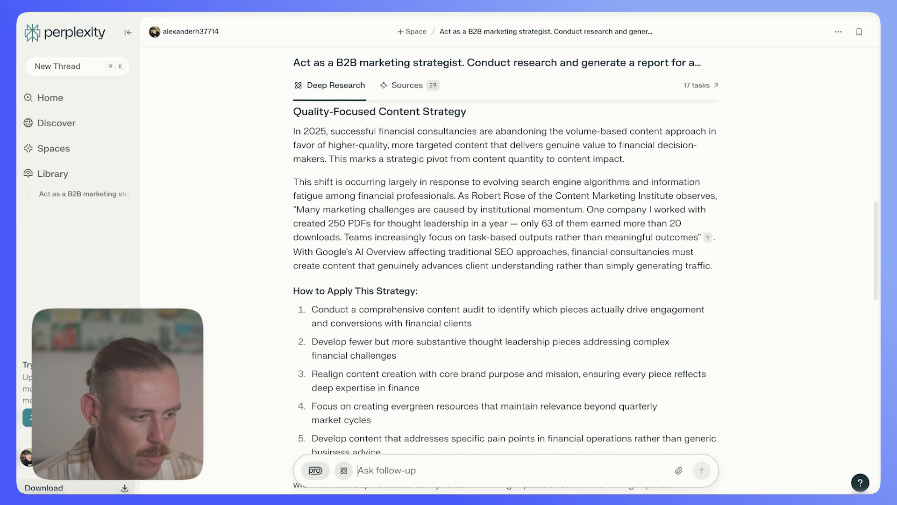
{"action": "scroll", "coordinate": [505, 280], "scroll_direction": "down", "scroll_amount": 6}
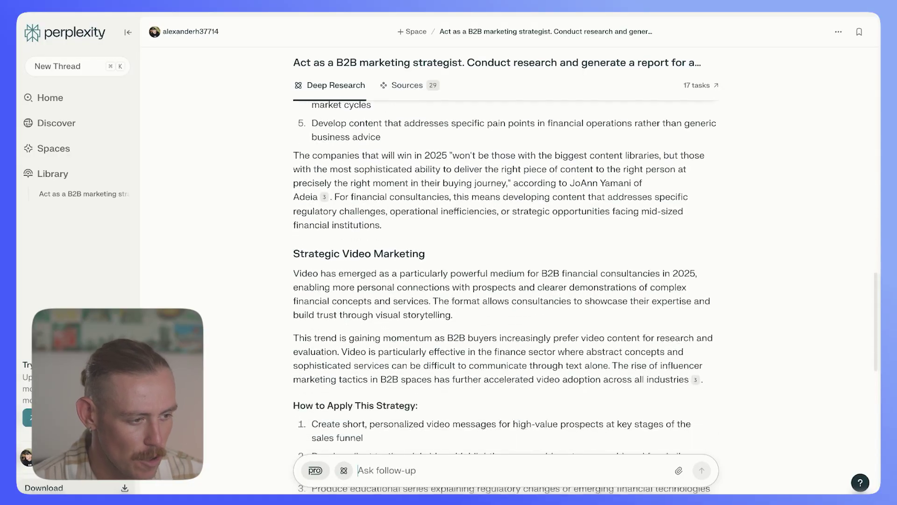
{"action": "scroll", "coordinate": [505, 281], "scroll_direction": "down", "scroll_amount": 14}
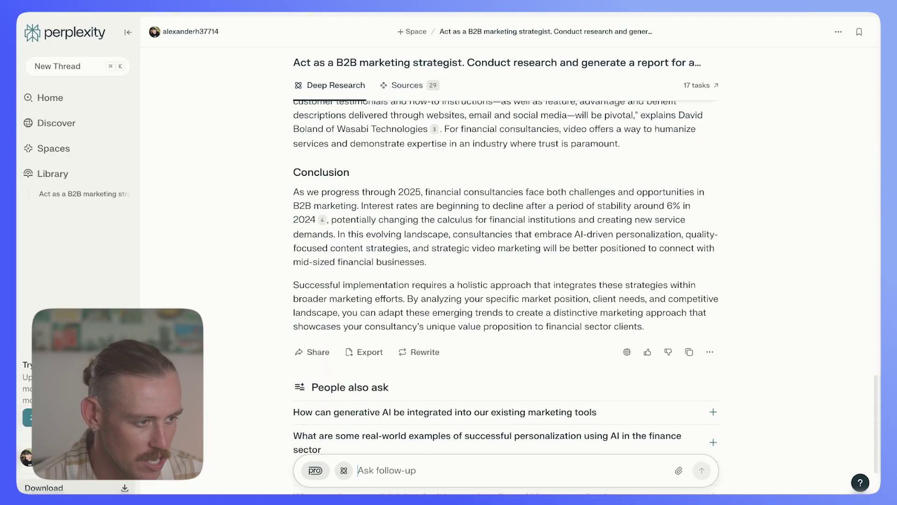
{"action": "scroll", "coordinate": [495, 344], "scroll_direction": "down", "scroll_amount": 3}
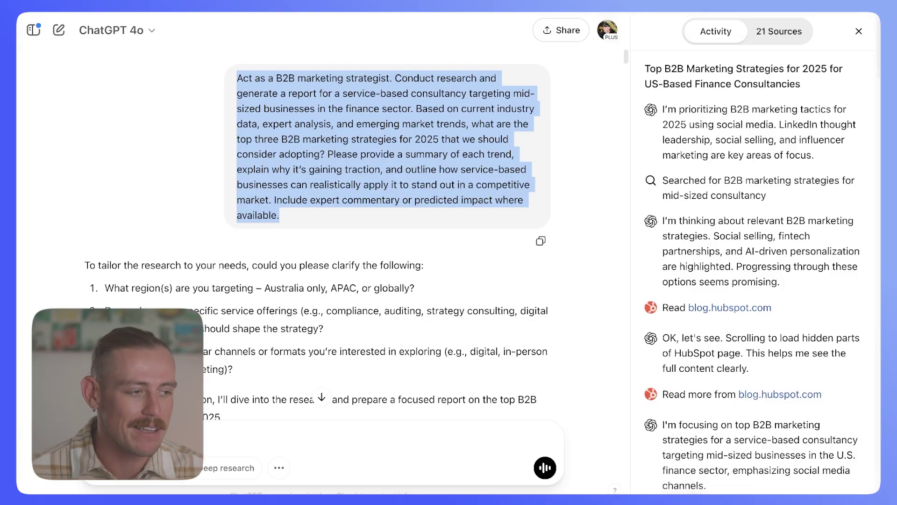
Switch back to the ChatGPT conversation and examine the opening of its B2B social media marketing report for comparison.
{"action": "scroll", "coordinate": [318, 234], "scroll_direction": "down", "scroll_amount": 10}
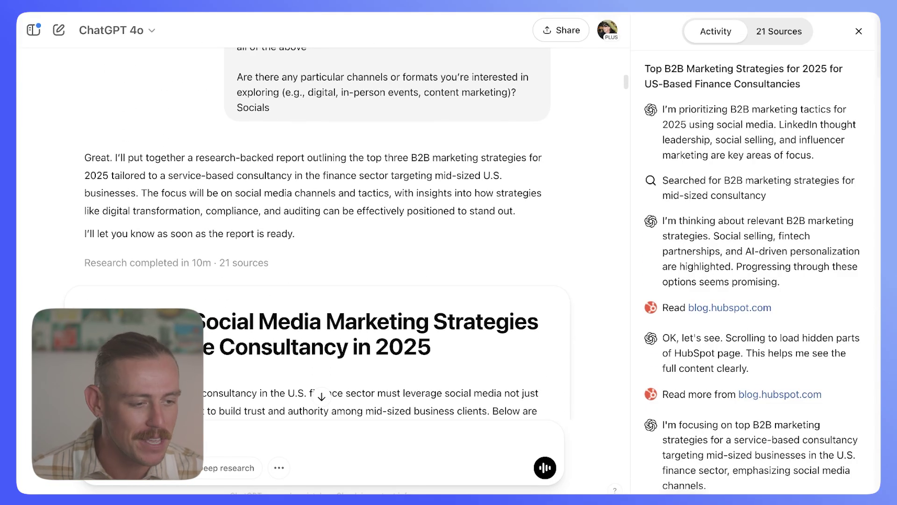
{"action": "scroll", "coordinate": [392, 275], "scroll_direction": "down", "scroll_amount": 3}
{"action": "scroll", "coordinate": [392, 275], "scroll_direction": "down", "scroll_amount": 1}
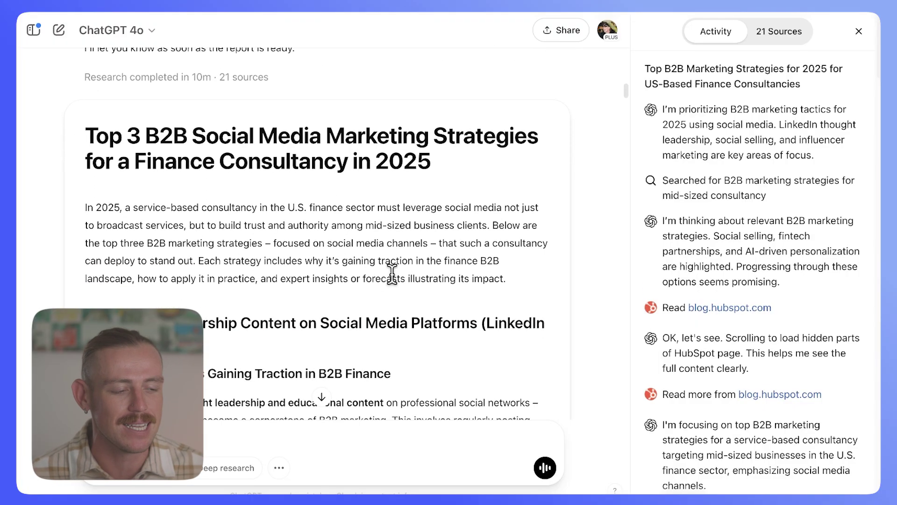